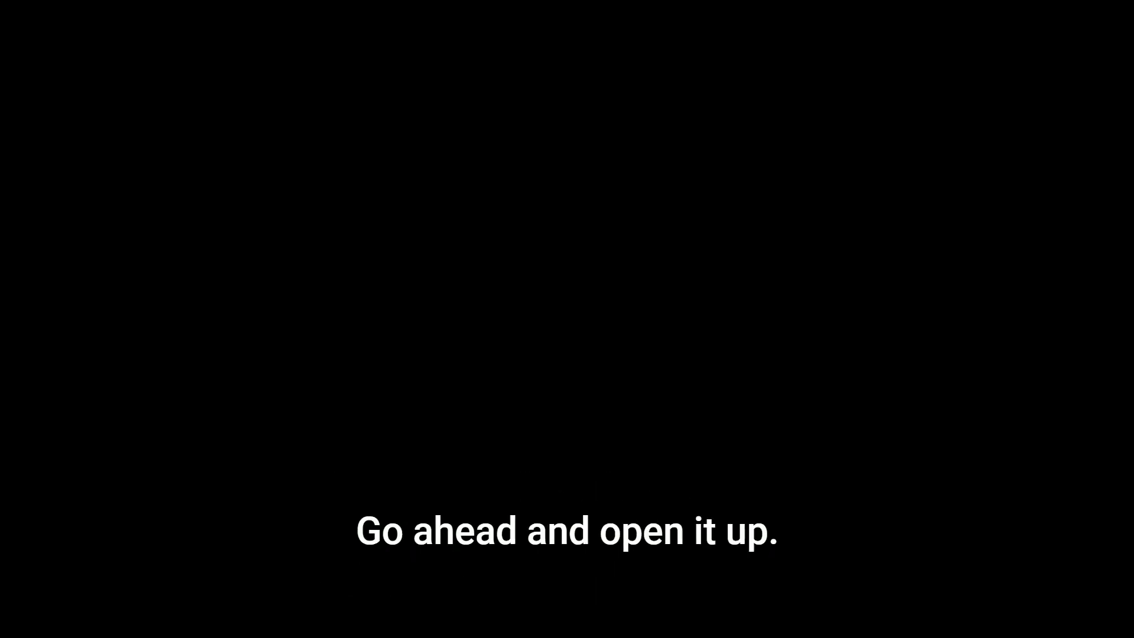
Create a new blank document from the welcome dialog
left_click(692, 437)
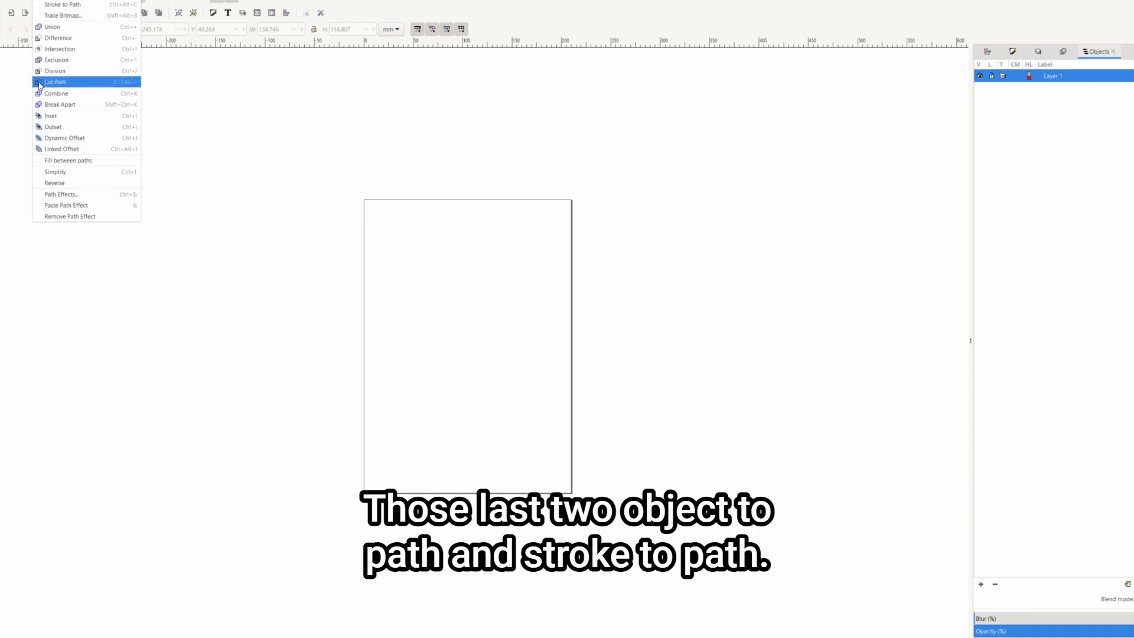
Tour the Object, Layers and Fill and Stroke panels, checking the stroke and fill paint settings
key("Escape")
key("t")
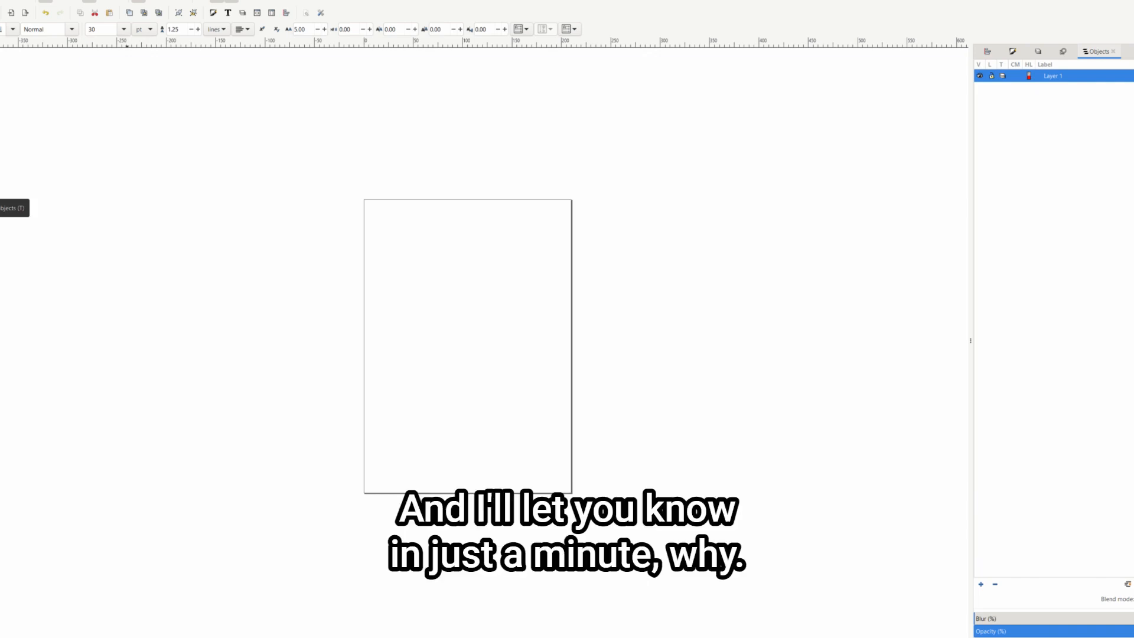
key("alt+o")
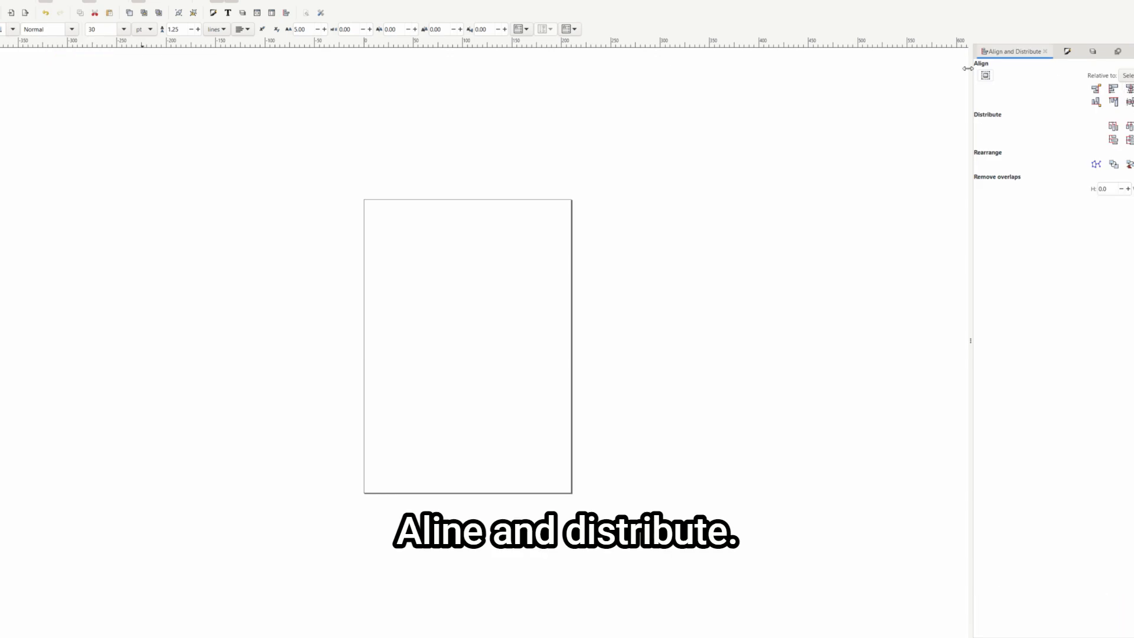
key("ctrl+shift+l")
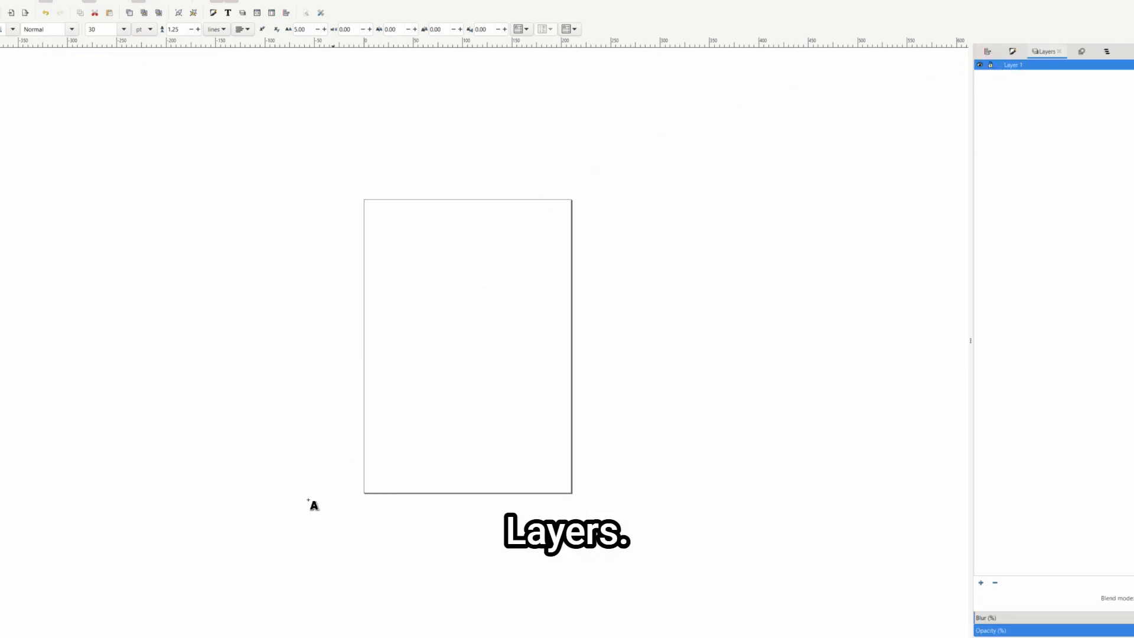
key("ctrl+shift+f")
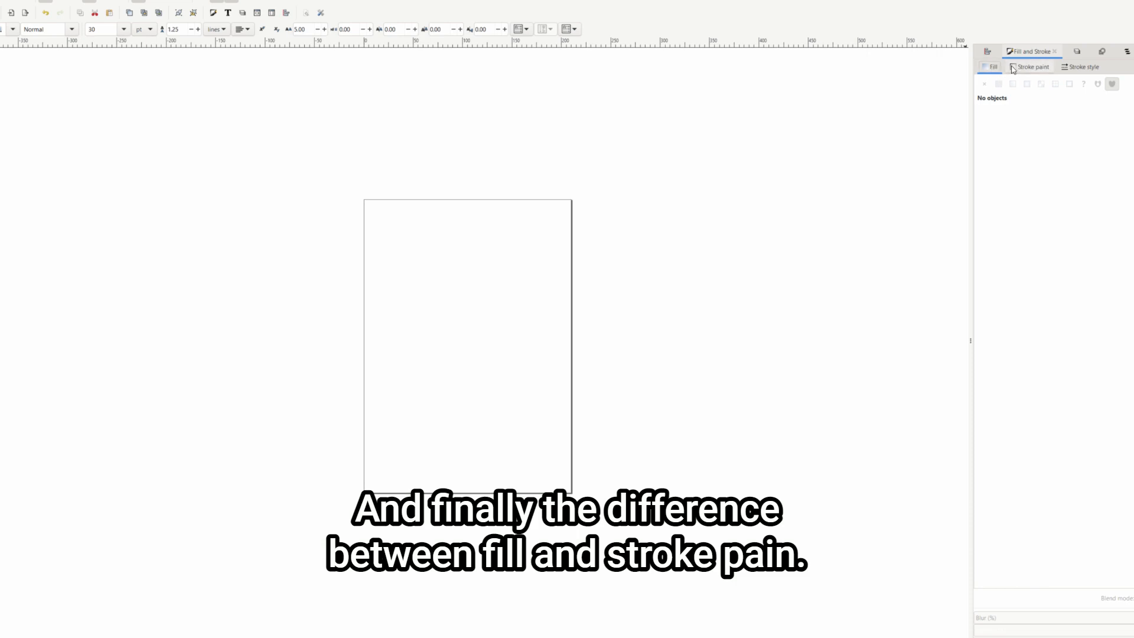
left_click(1029, 69)
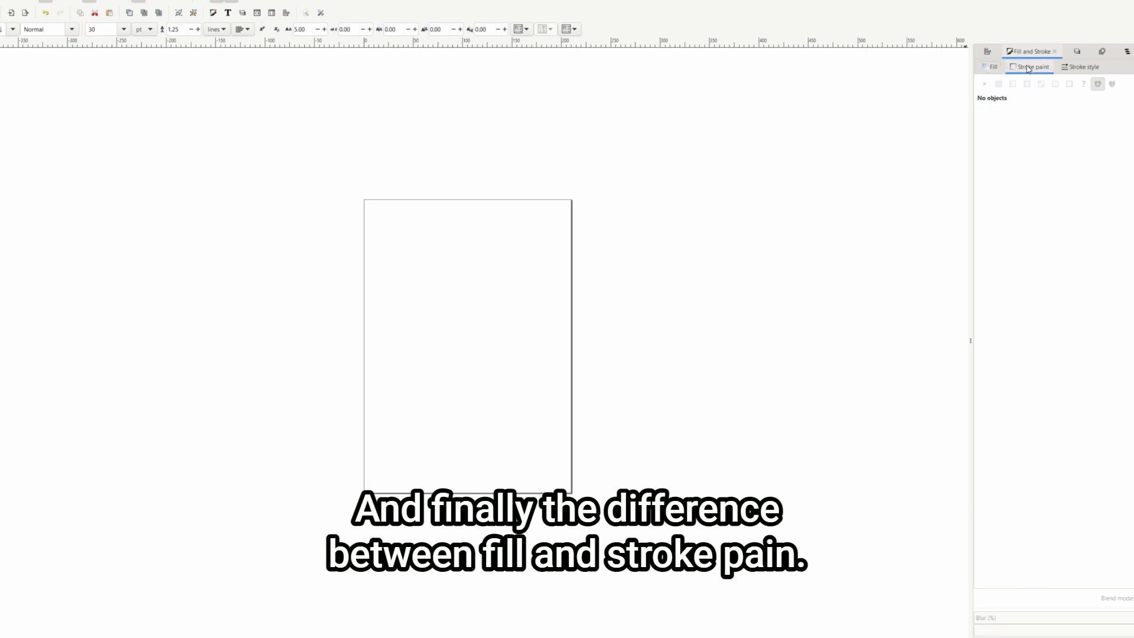
left_click(992, 67)
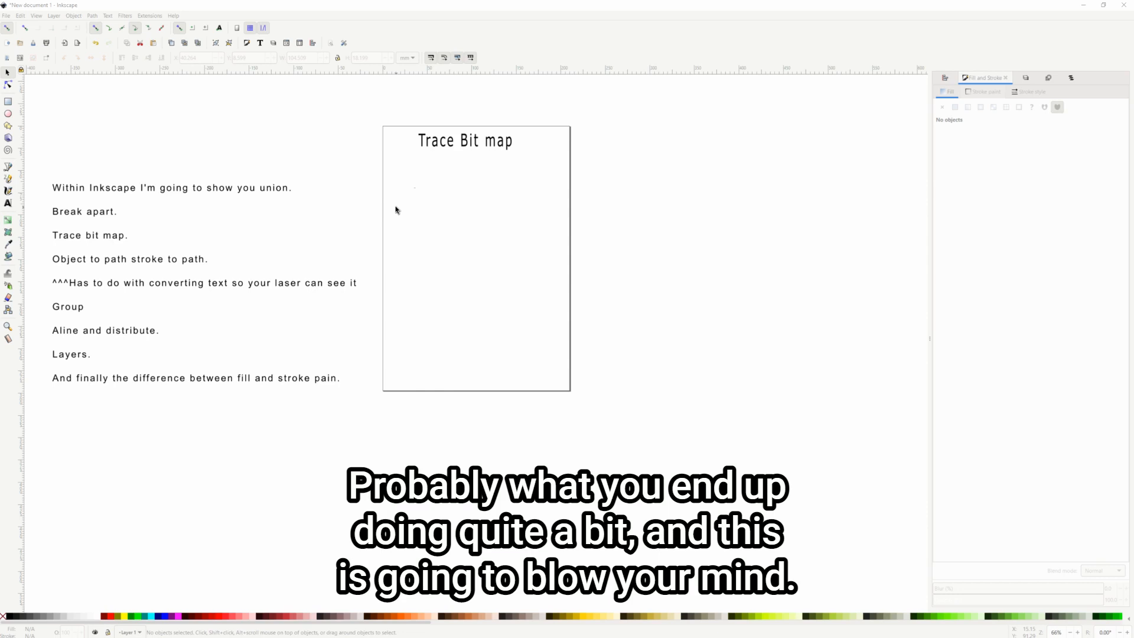
Switch over to the browser's Google Images results for wolf logo
mouse_move(324, 626)
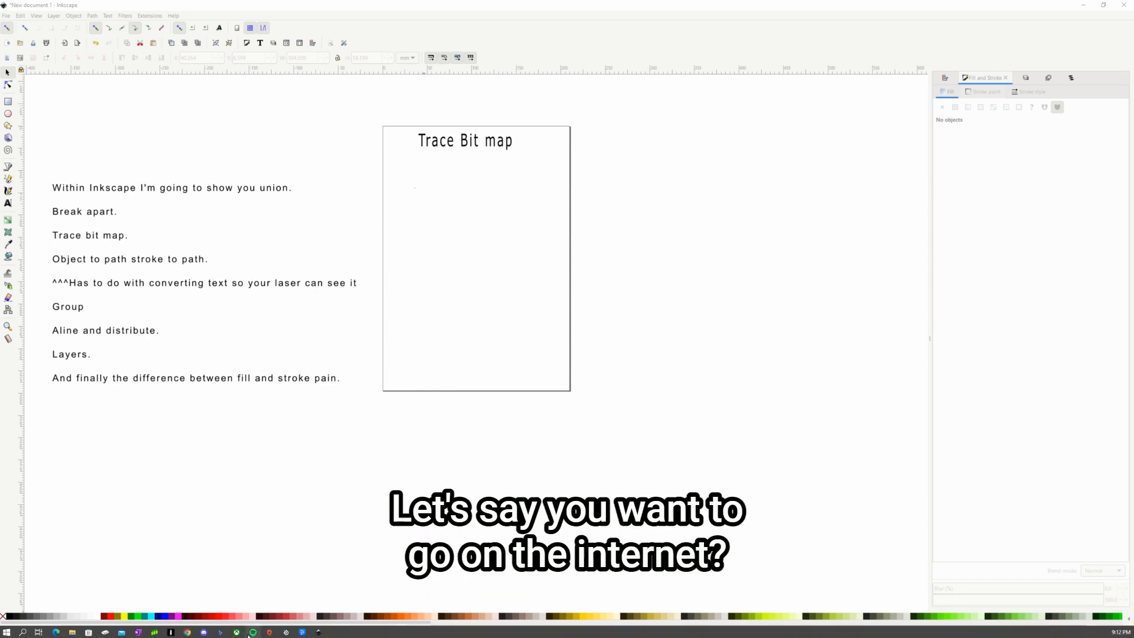
left_click(320, 632)
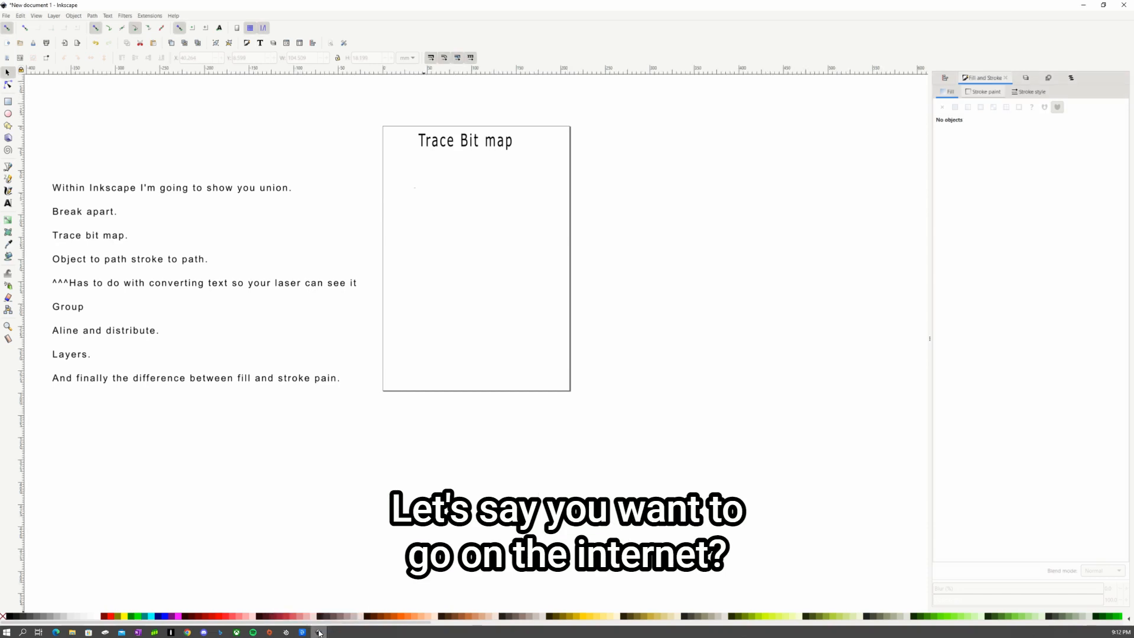
left_click(300, 632)
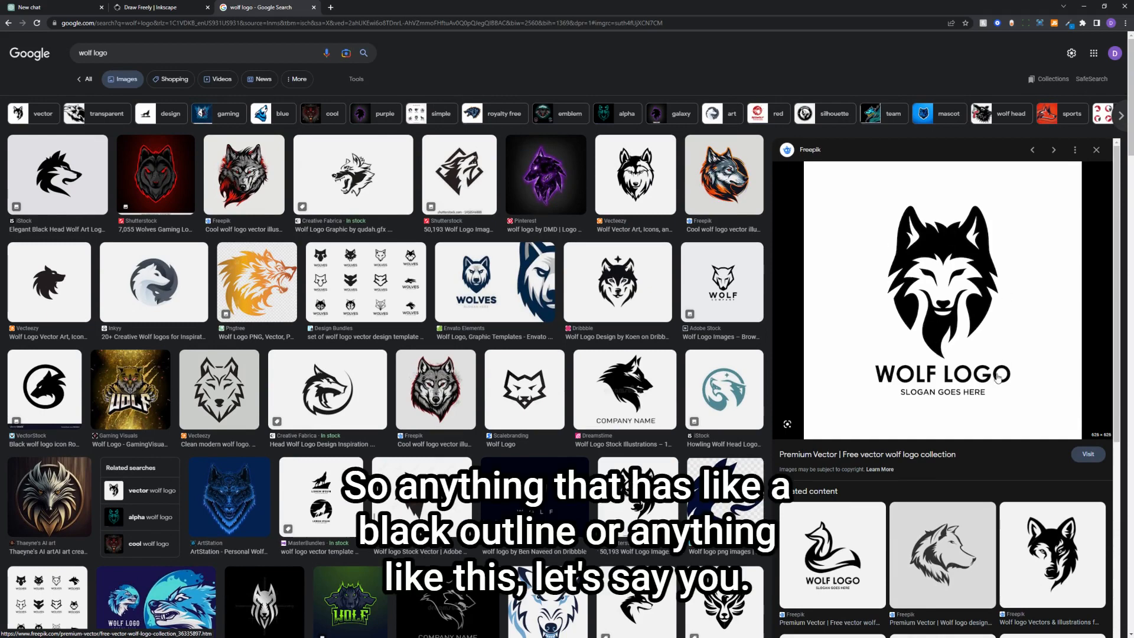
Preview a black and white wolf head logo and scroll further through the results
left_click(671, 179)
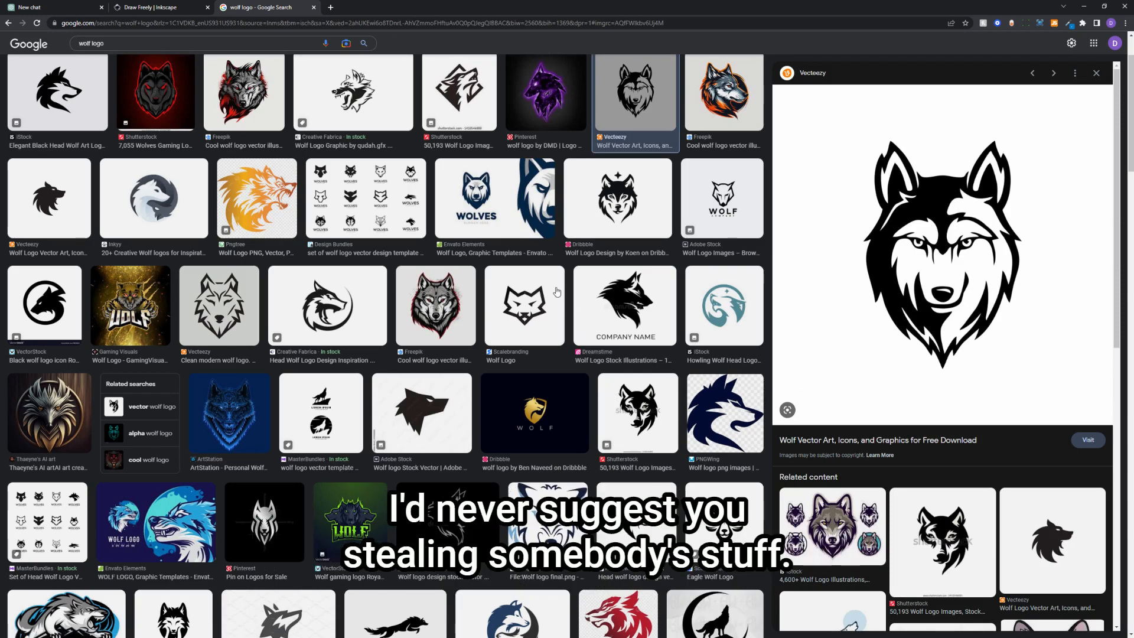
scroll(557, 291, "down", 1)
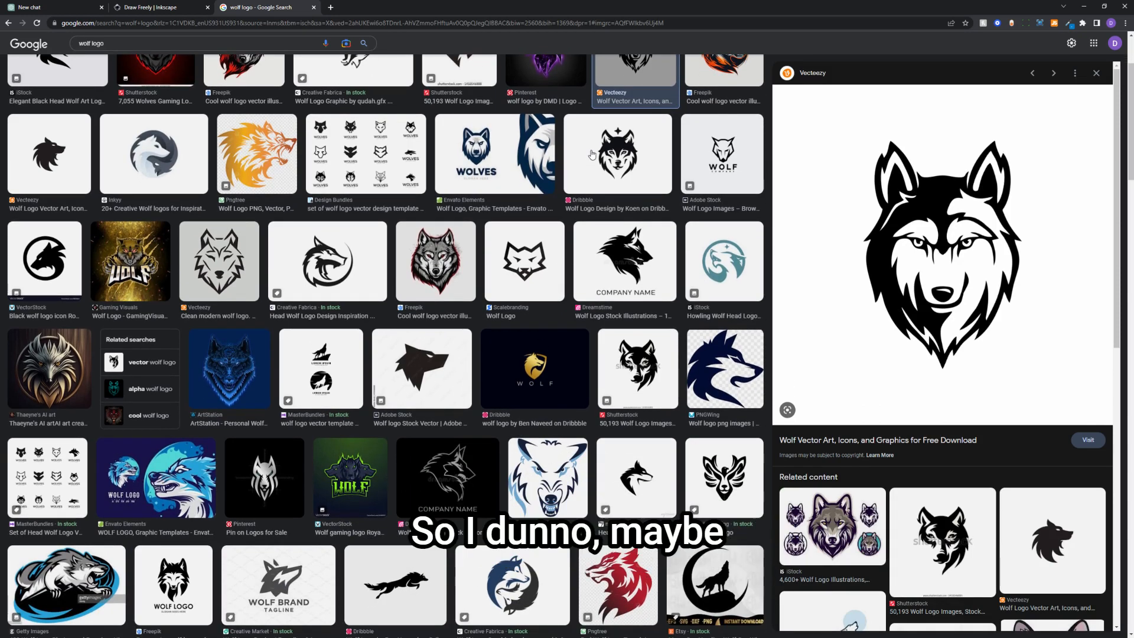
scroll(603, 170, "down", 2)
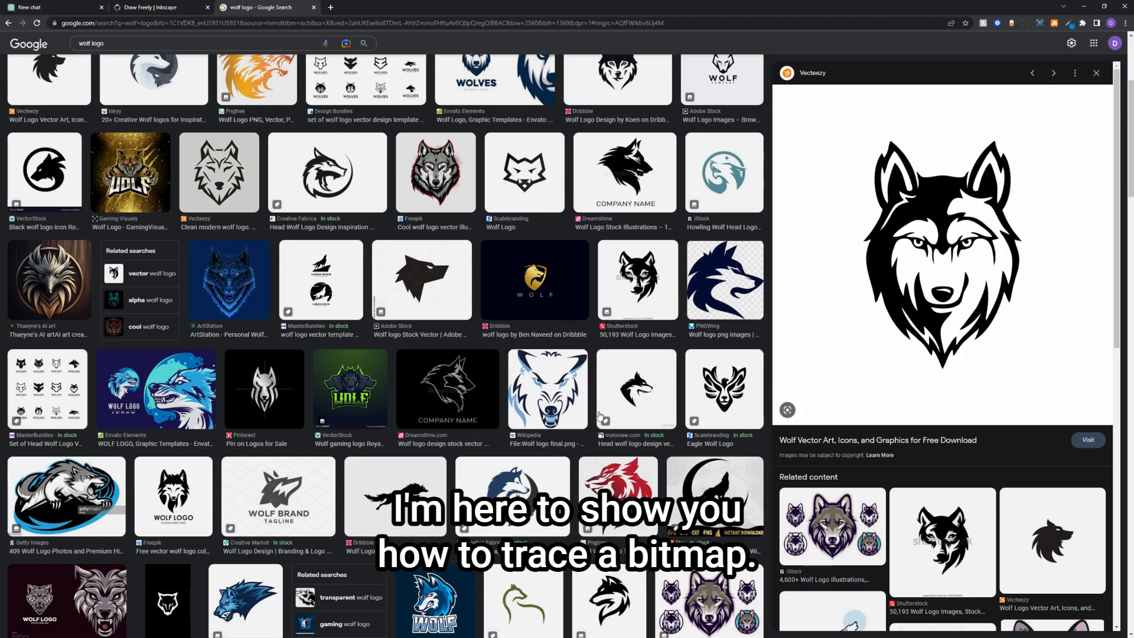
scroll(597, 404, "down", 1)
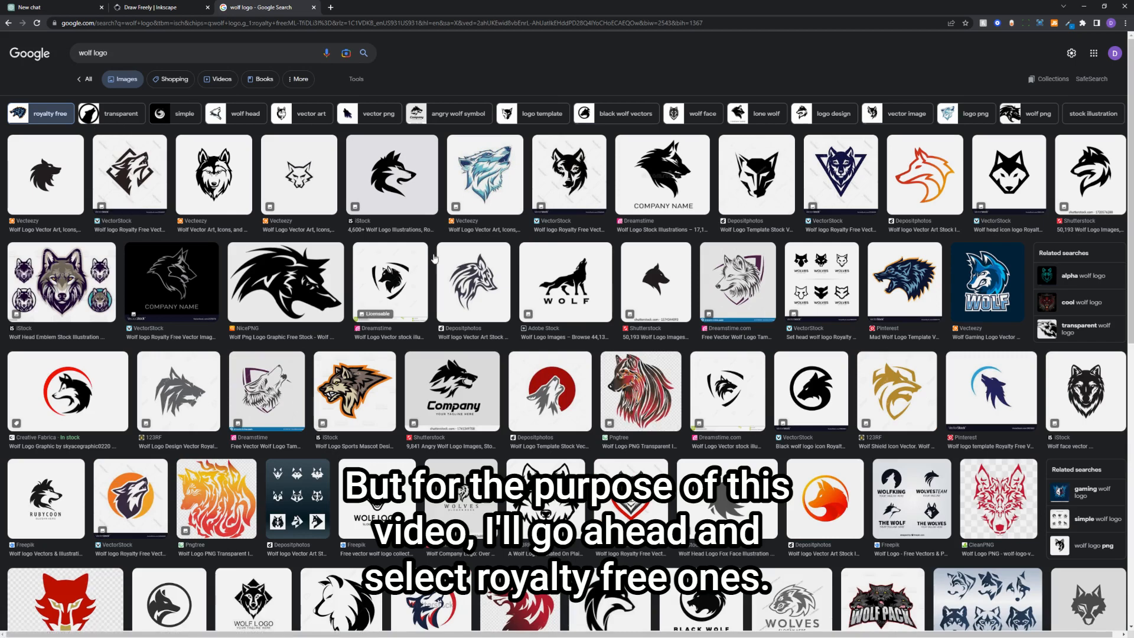
Copy the howling wolf WOLF logo image and minimize the browser
left_click(586, 298)
right_click(952, 191)
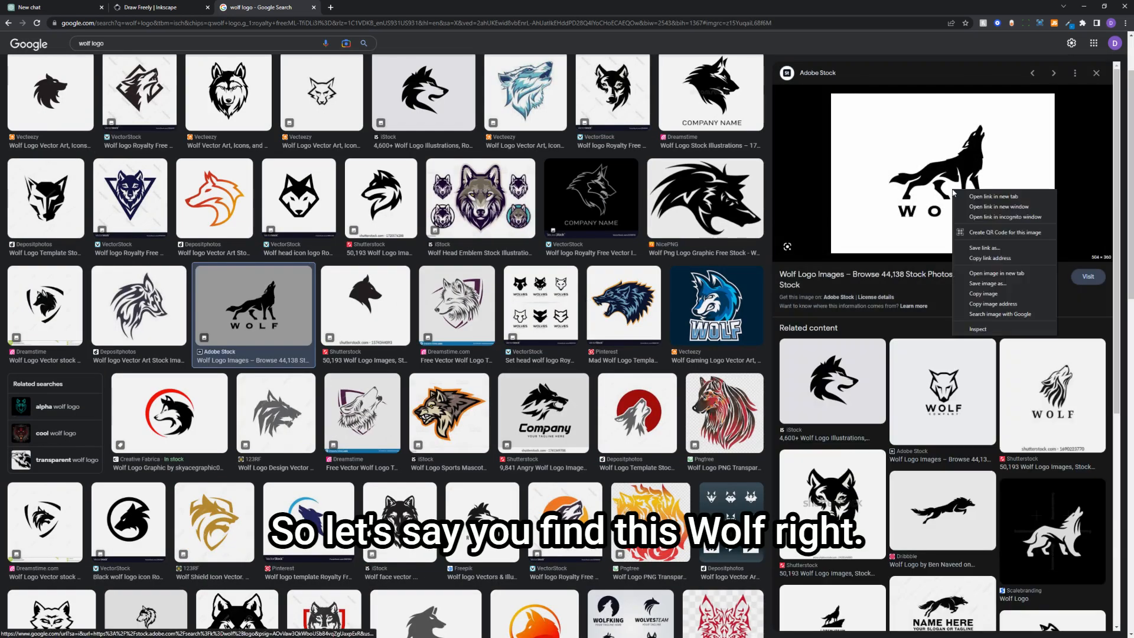
left_click(1006, 294)
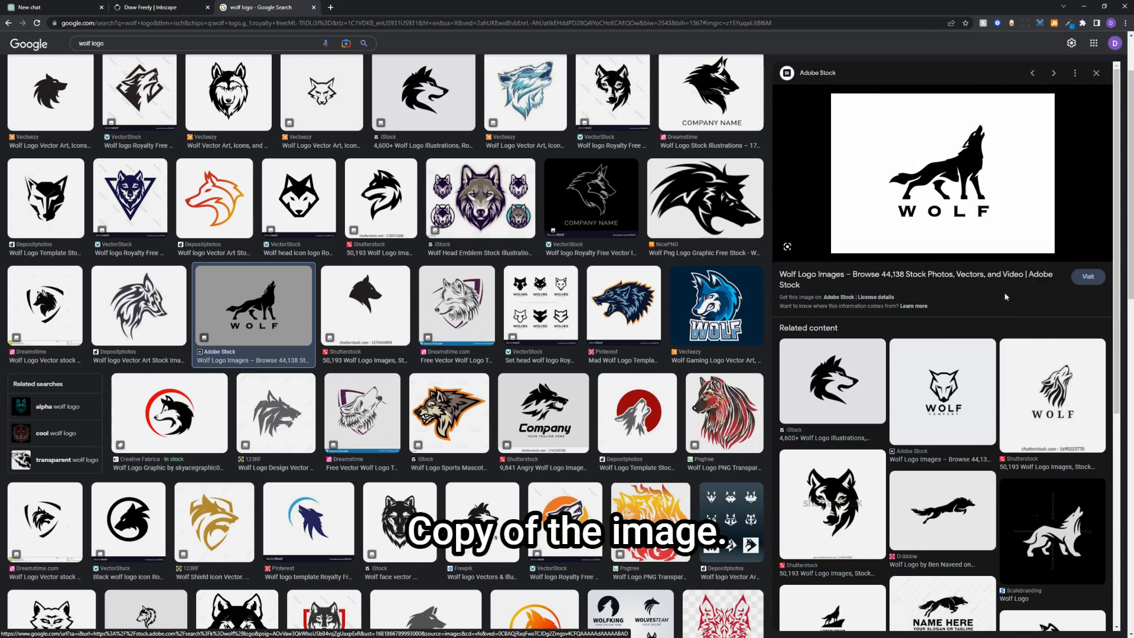
left_click(1084, 6)
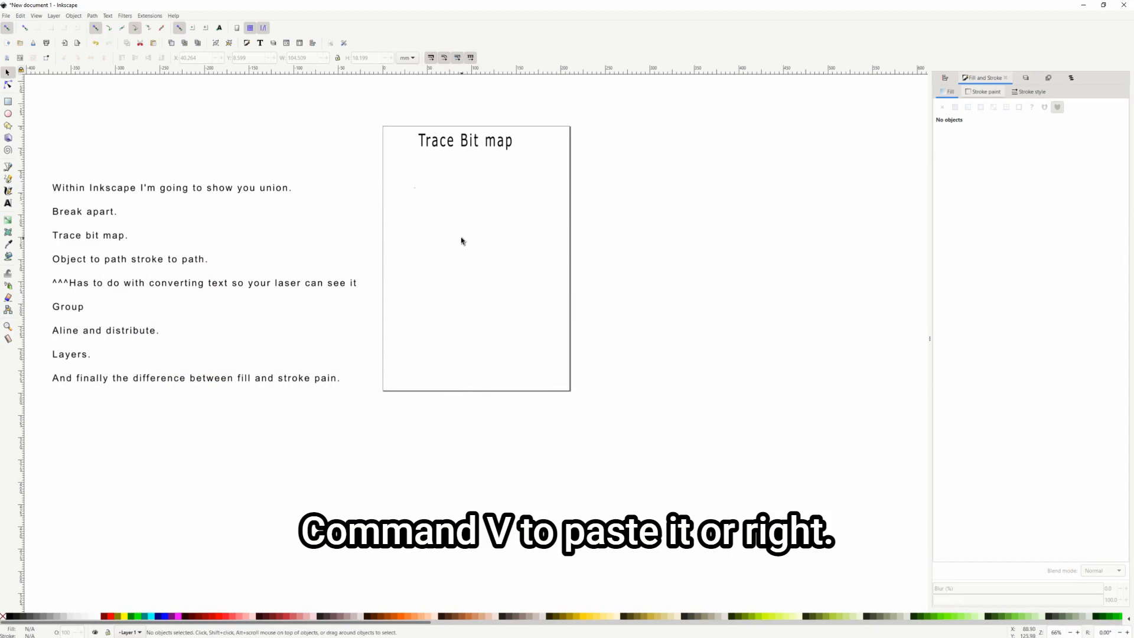
Paste the copied wolf image onto the page and move it to the upper area
right_click(464, 270)
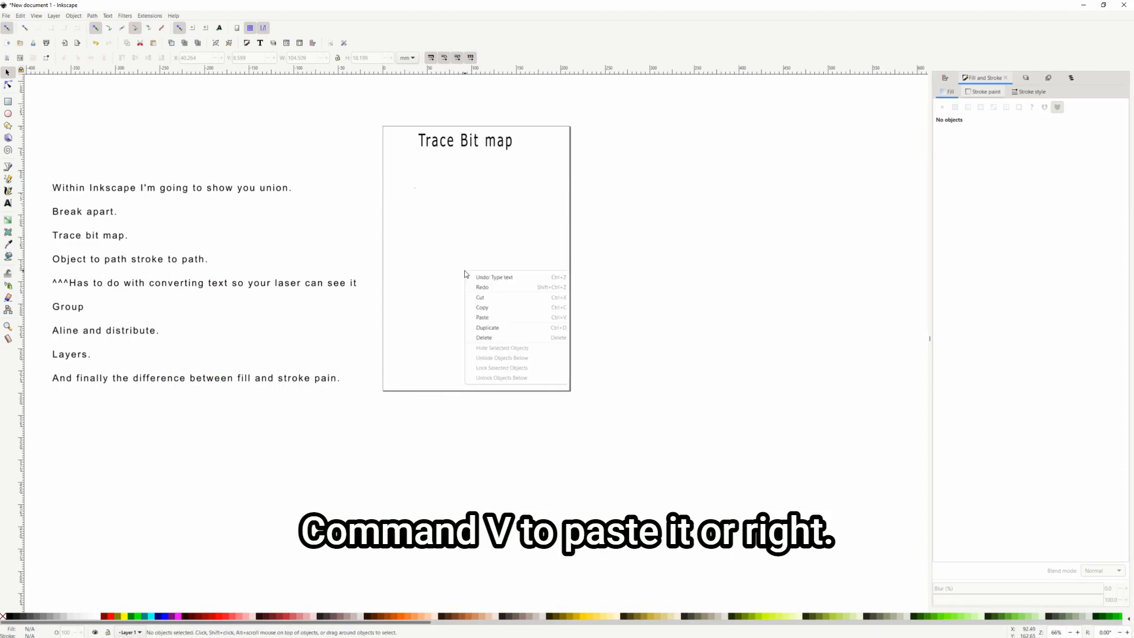
left_click(493, 315)
left_click_drag(494, 319, 465, 232)
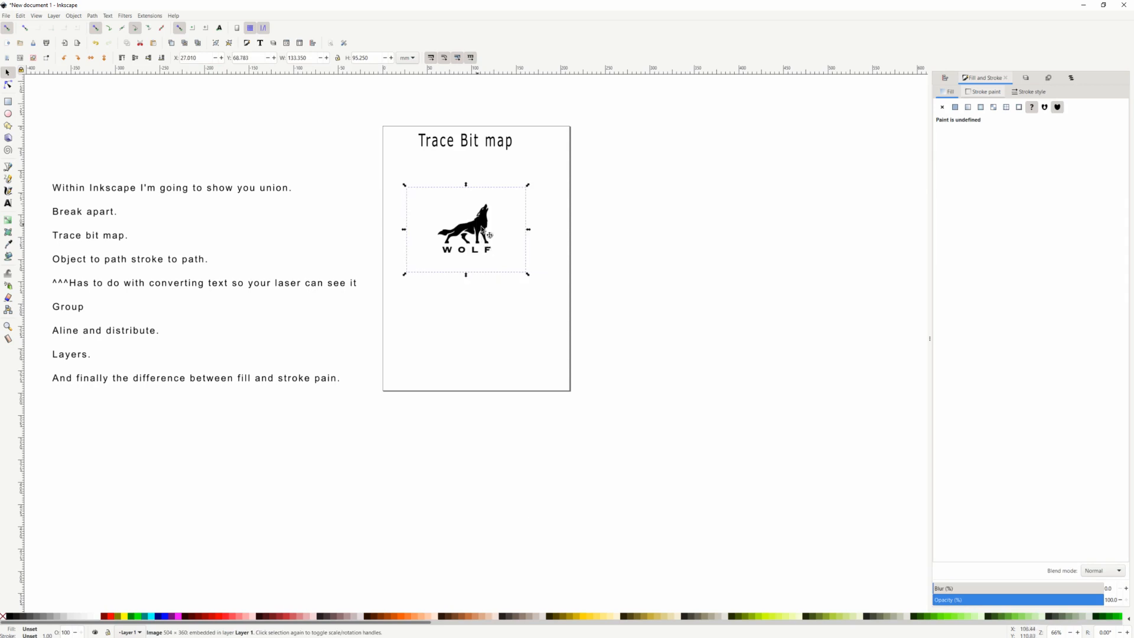
Trace the wolf with Brightness cutoff 0.450 and place the traced path beside the original
left_click(92, 16)
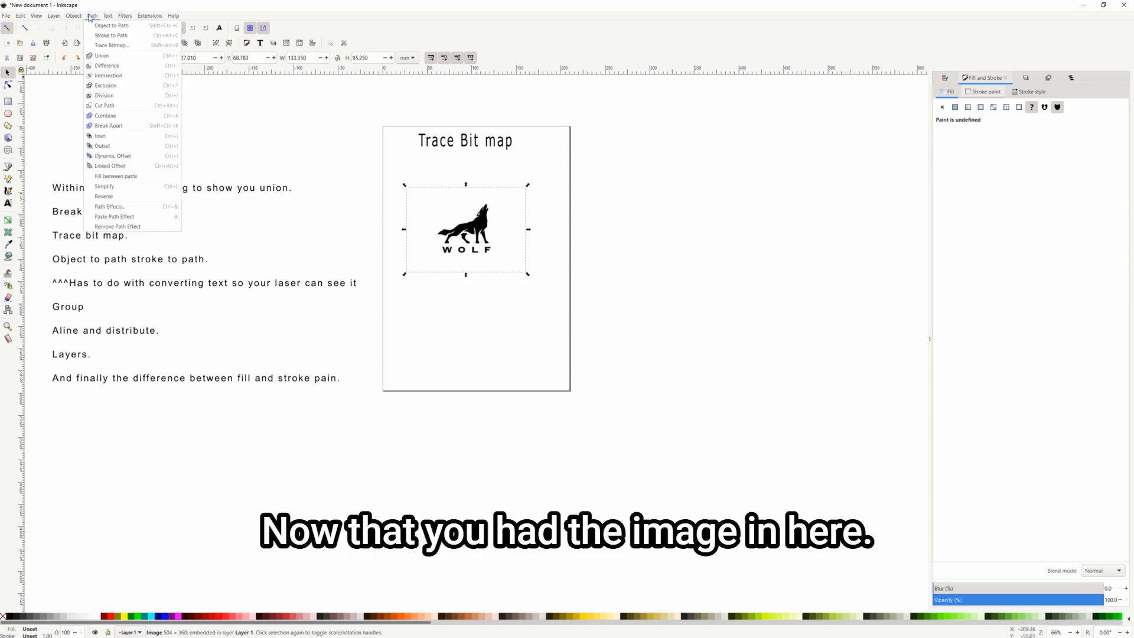
left_click(108, 45)
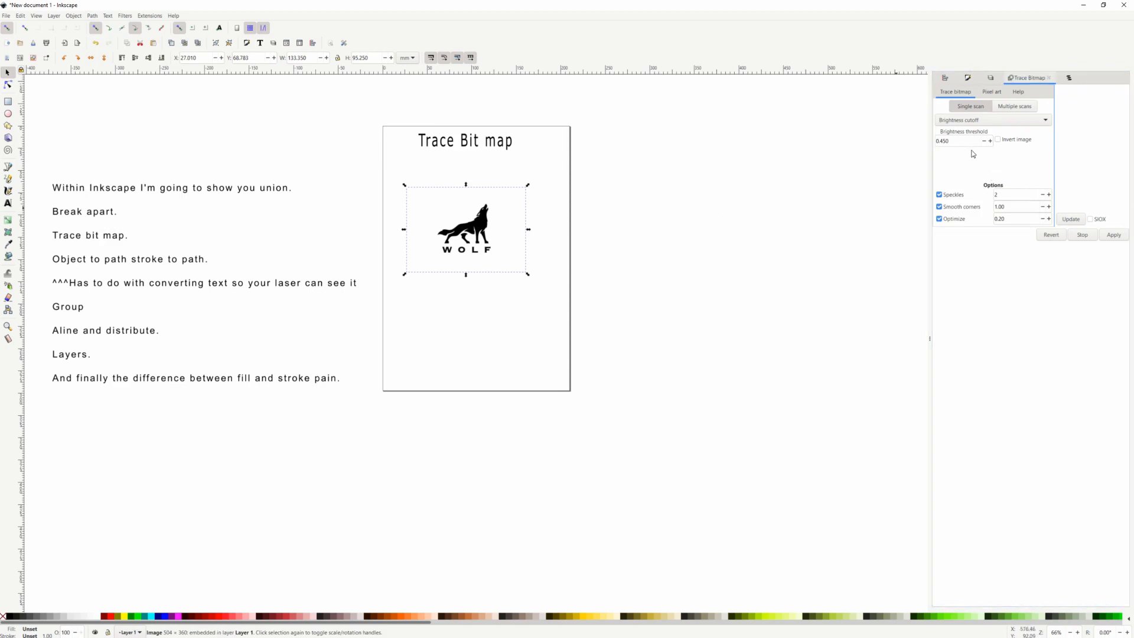
left_click(997, 121)
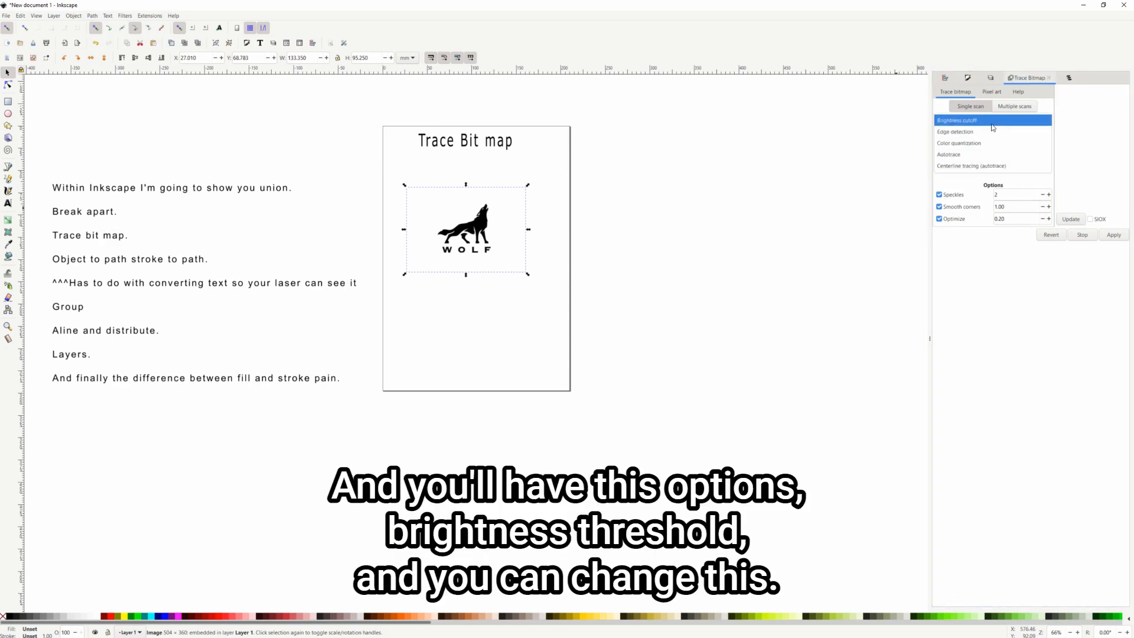
left_click(993, 253)
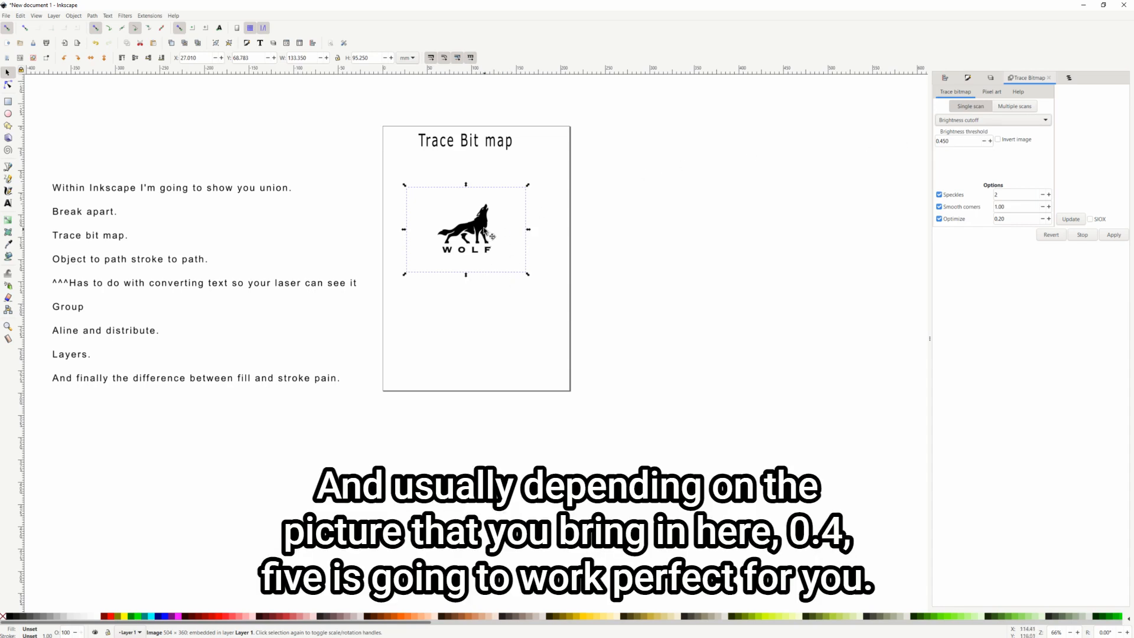
left_click(1071, 220)
left_click(1113, 234)
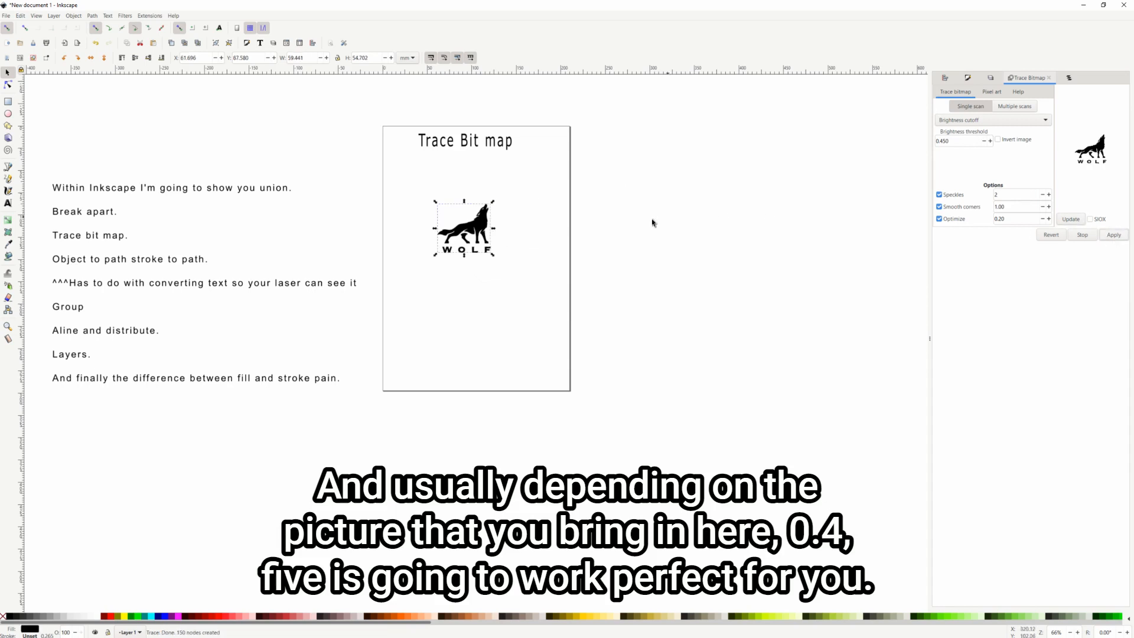
left_click_drag(472, 232, 543, 232)
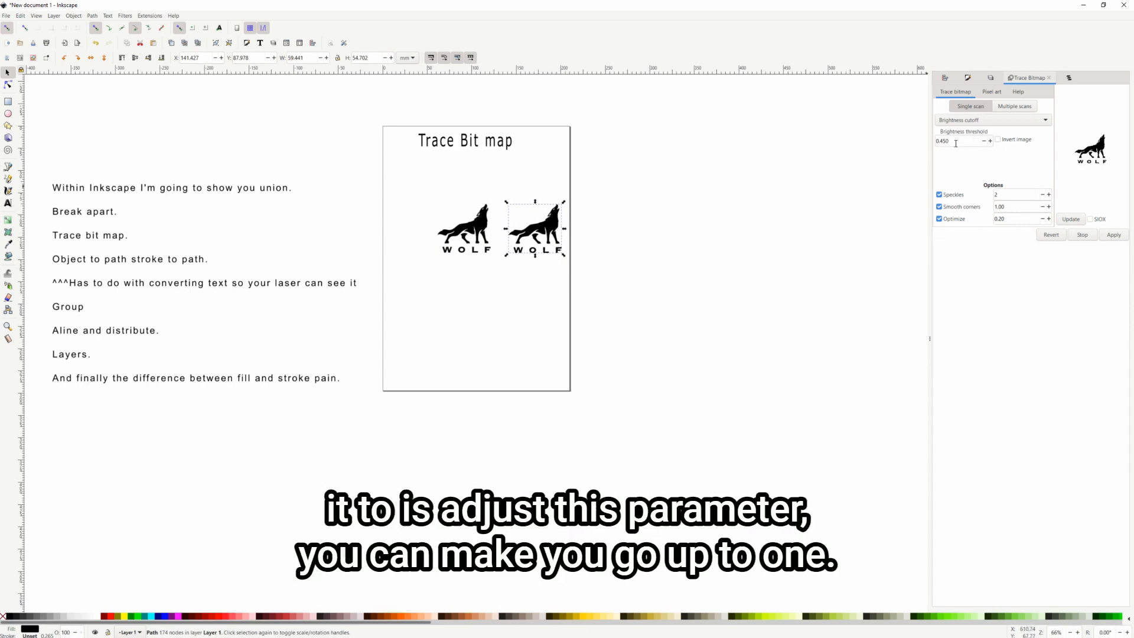
Delete the original wolf image by mistake and undo the deletion
double_click(938, 142)
left_click(478, 231)
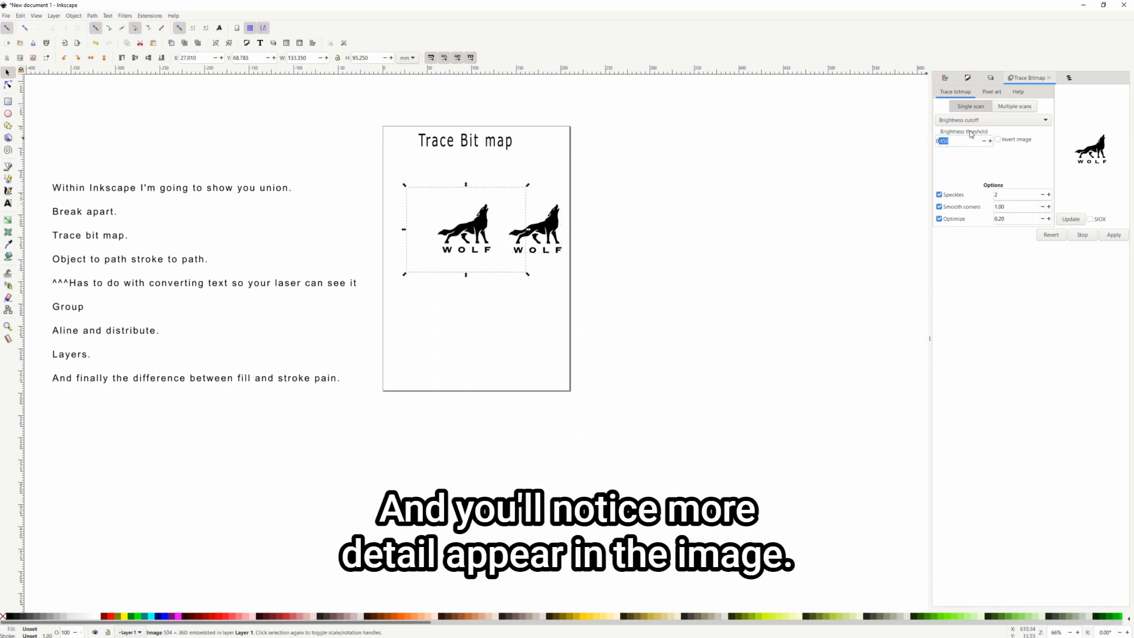
key("Delete")
key("Delete")
key("1")
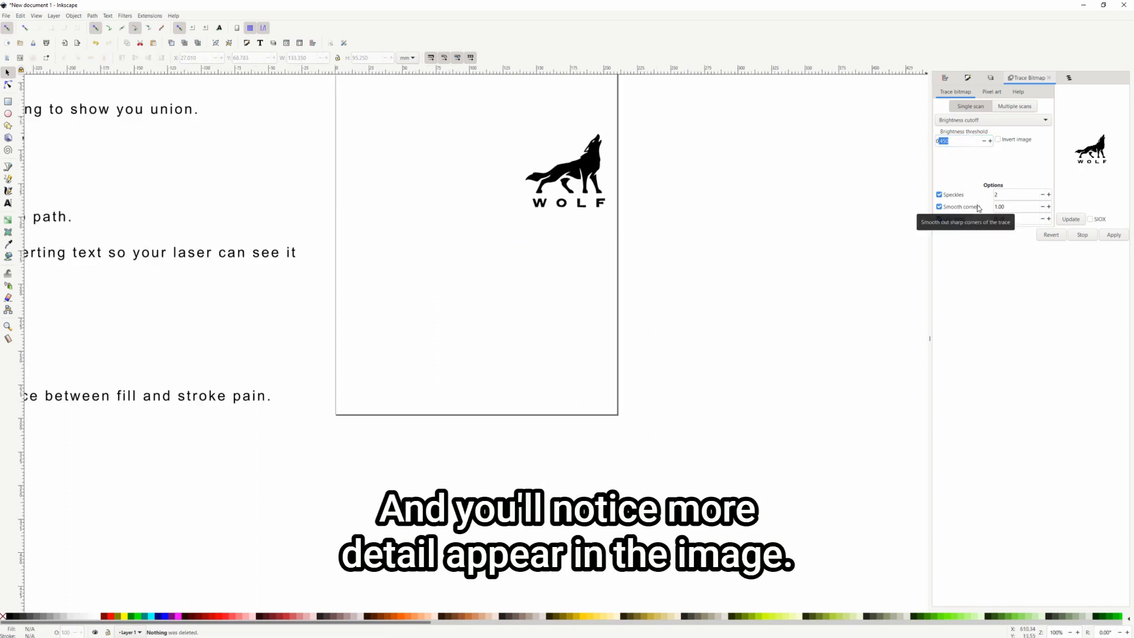
key("ctrl+z")
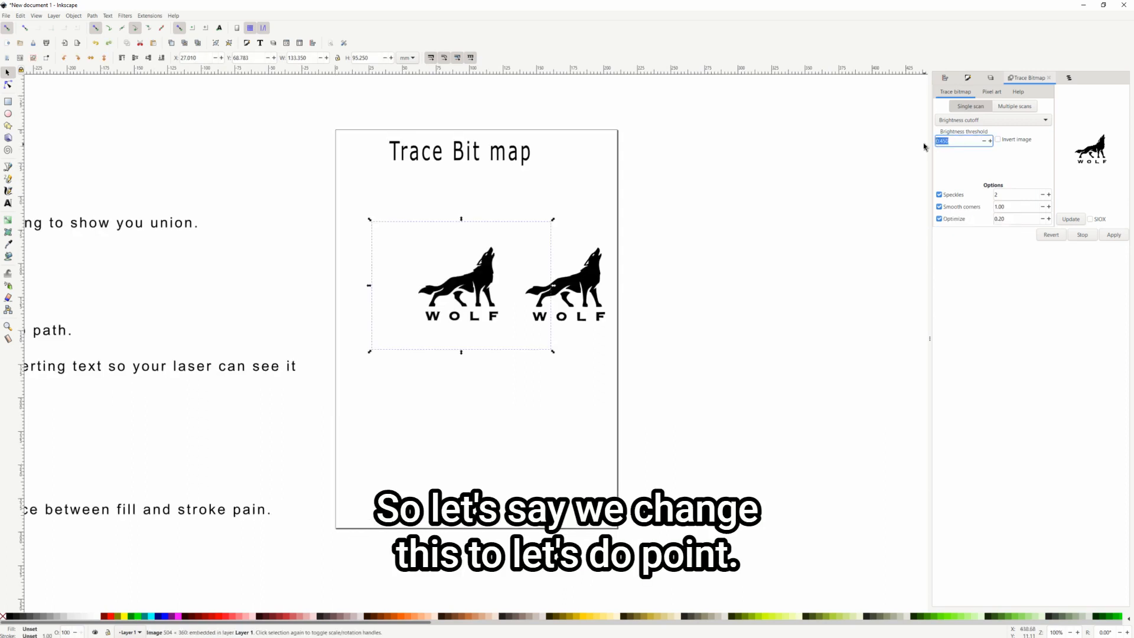
Trace the wolf again at brightness threshold 0.870 and move the result below the others
type("1")
type(".87")
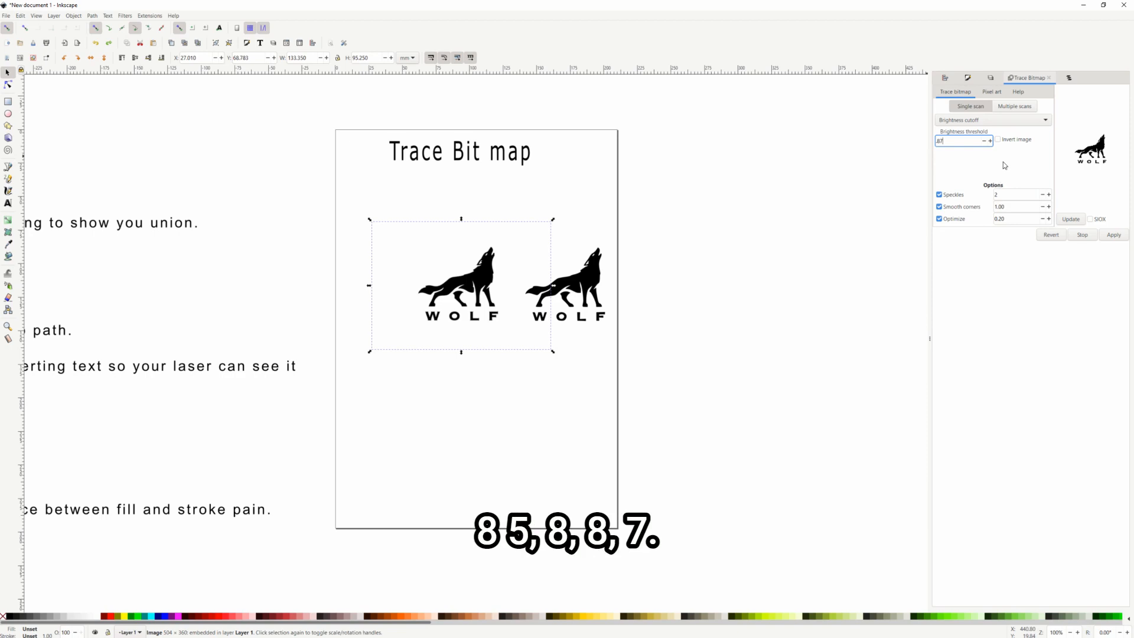
left_click(1070, 220)
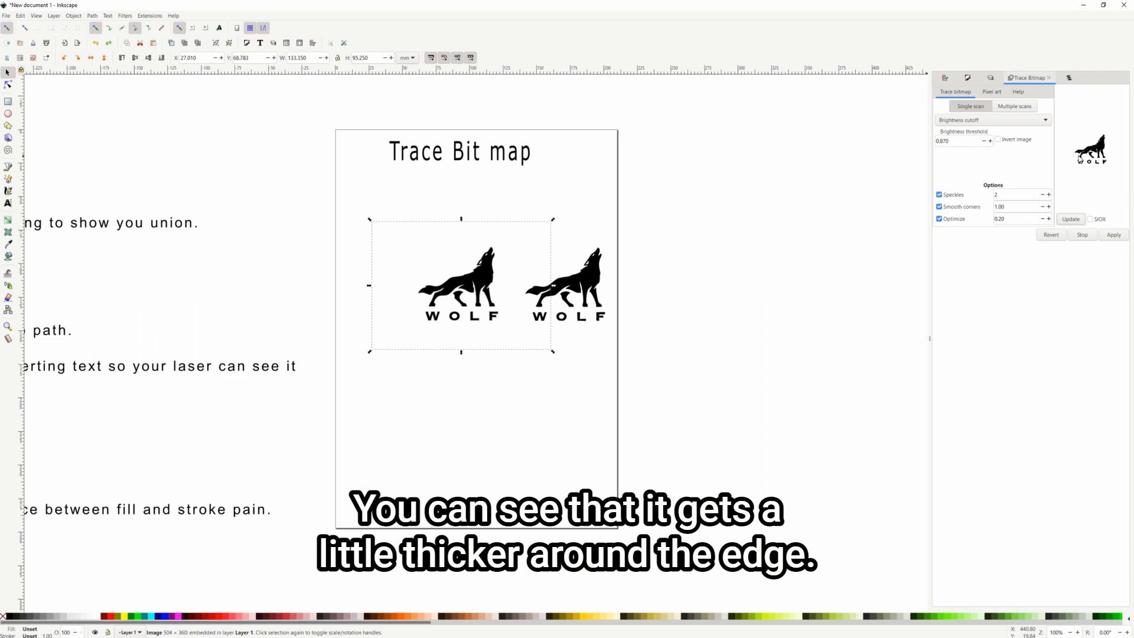
left_click(1113, 235)
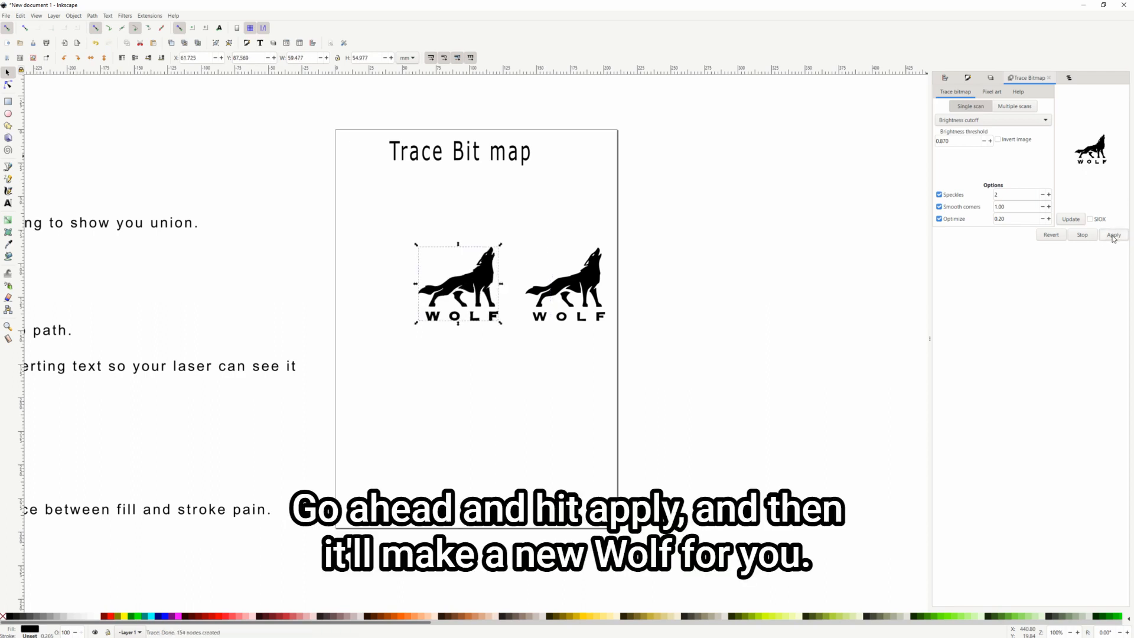
mouse_move(484, 290)
left_mouse_down()
mouse_move(564, 378)
mouse_move(582, 369)
left_mouse_up()
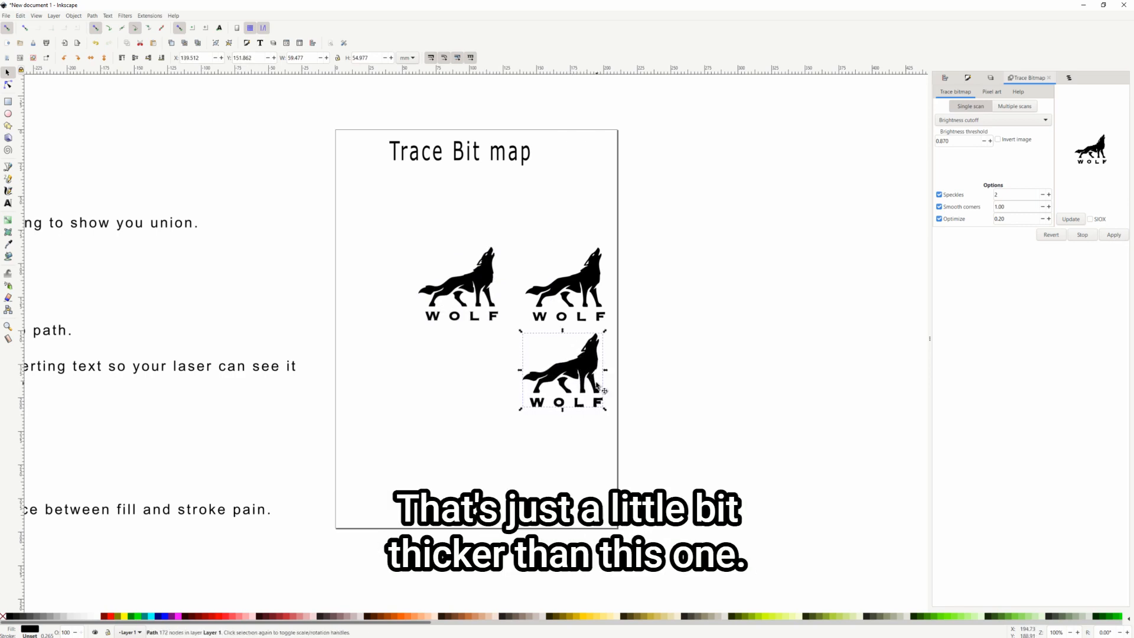
Select the earlier traced wolf and the original image to compare them
left_click(589, 284)
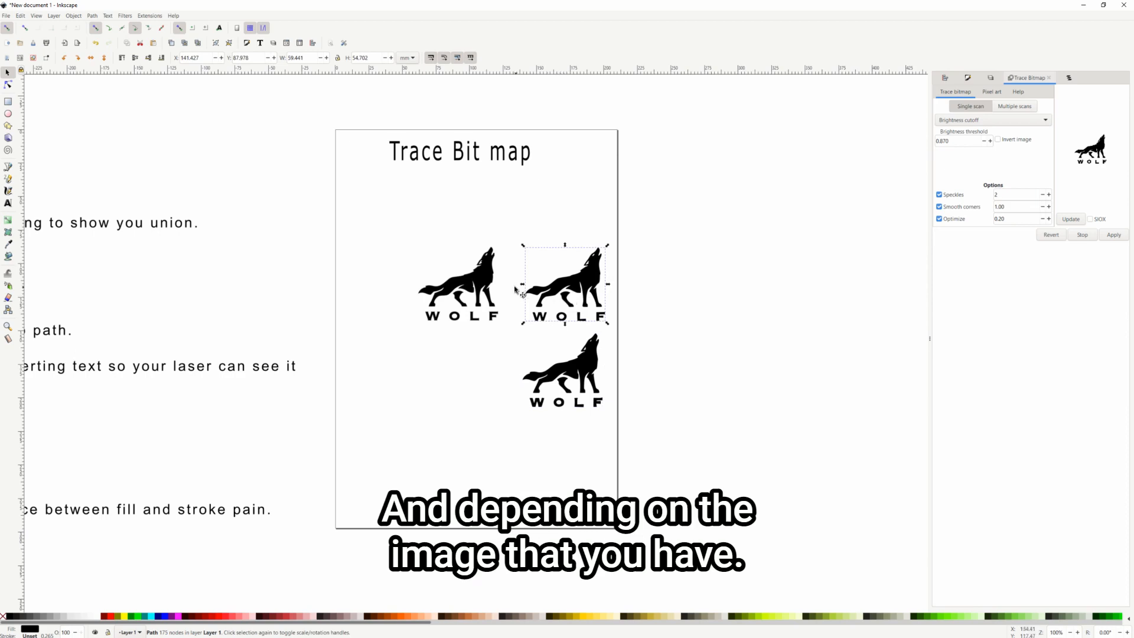
double_click(941, 143)
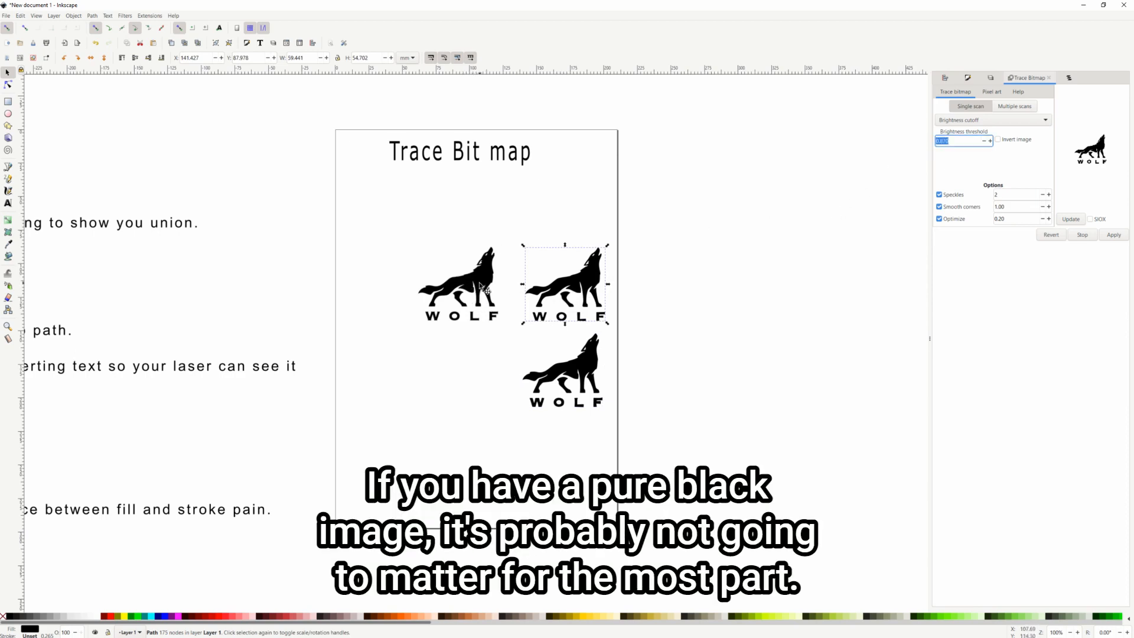
left_click(480, 287)
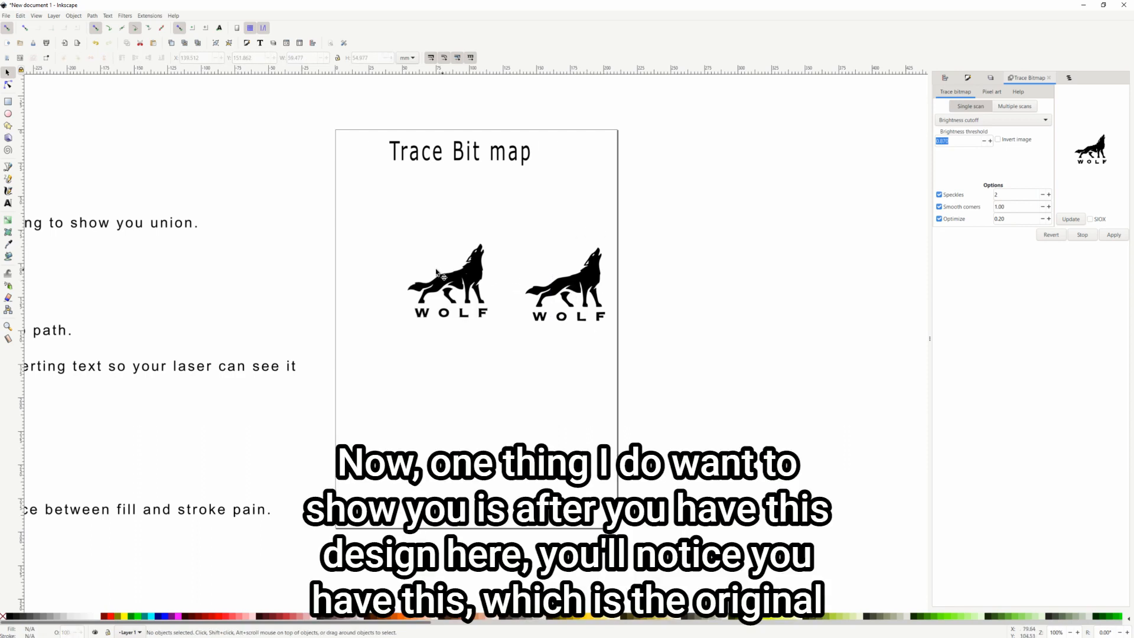
Nudge the original wolf slightly right and move the traced wolf up and left
scroll(570, 289, "up", 3)
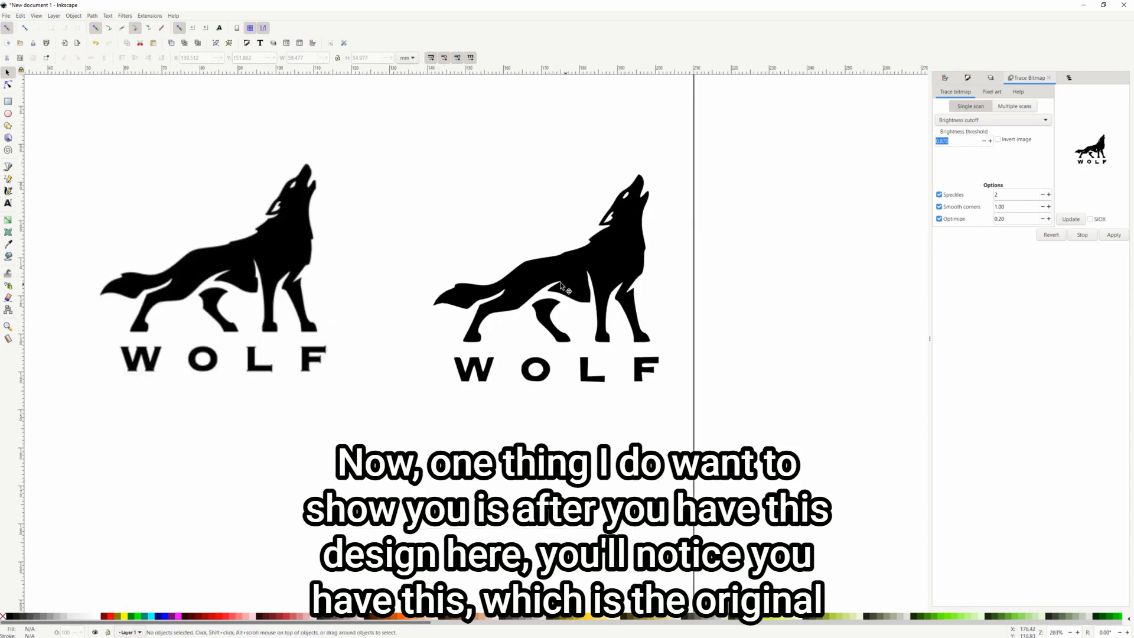
left_click(289, 255)
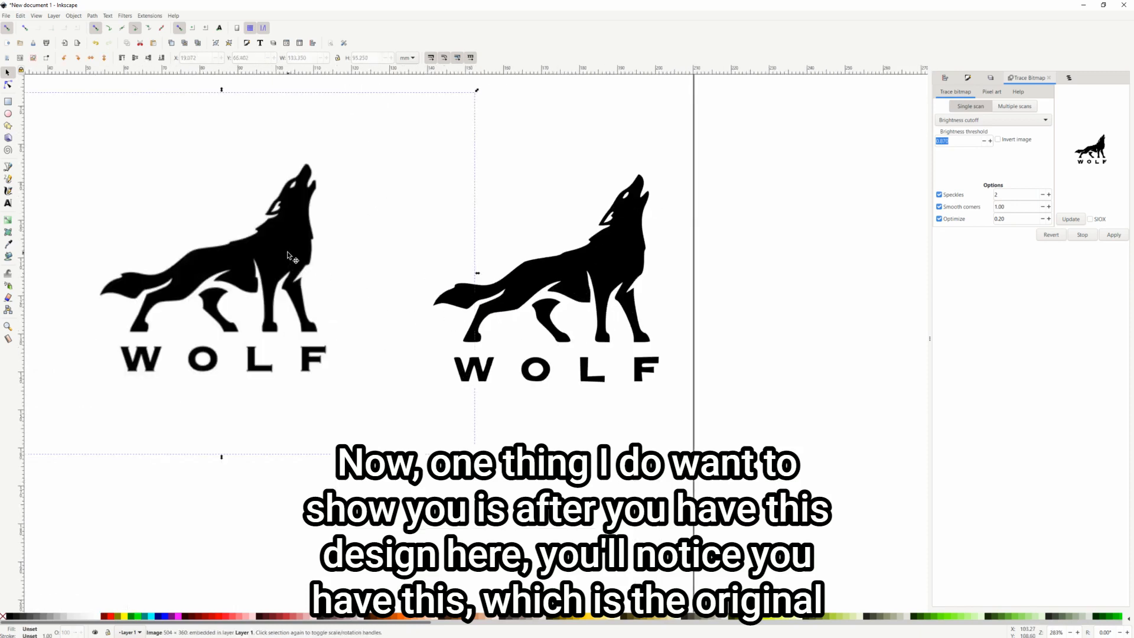
left_click_drag(279, 246, 283, 246)
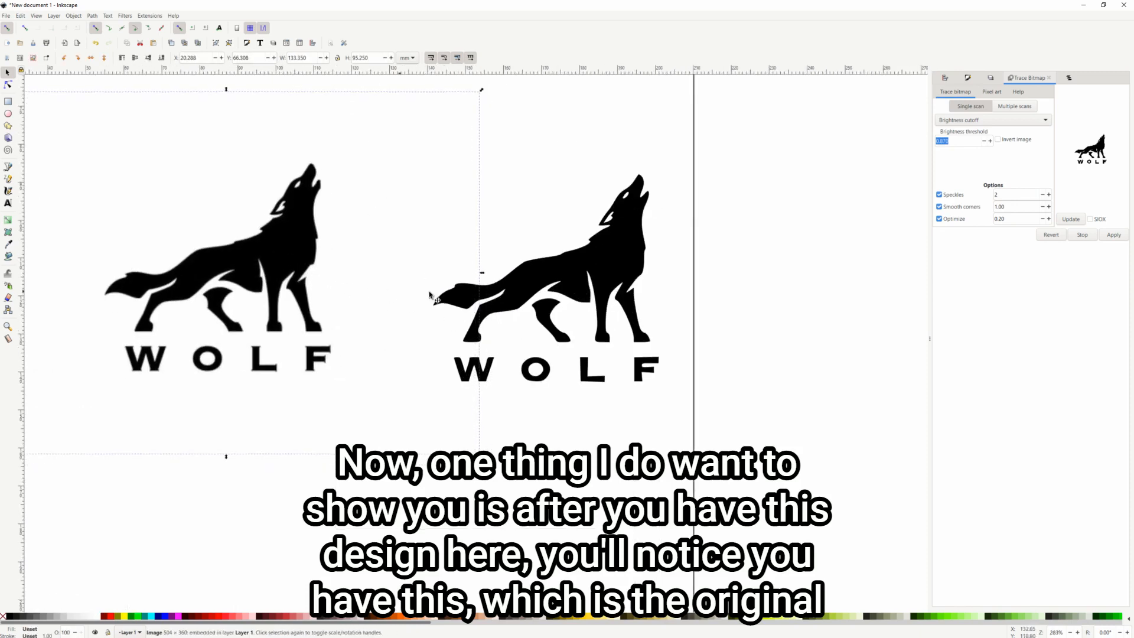
left_click(614, 269)
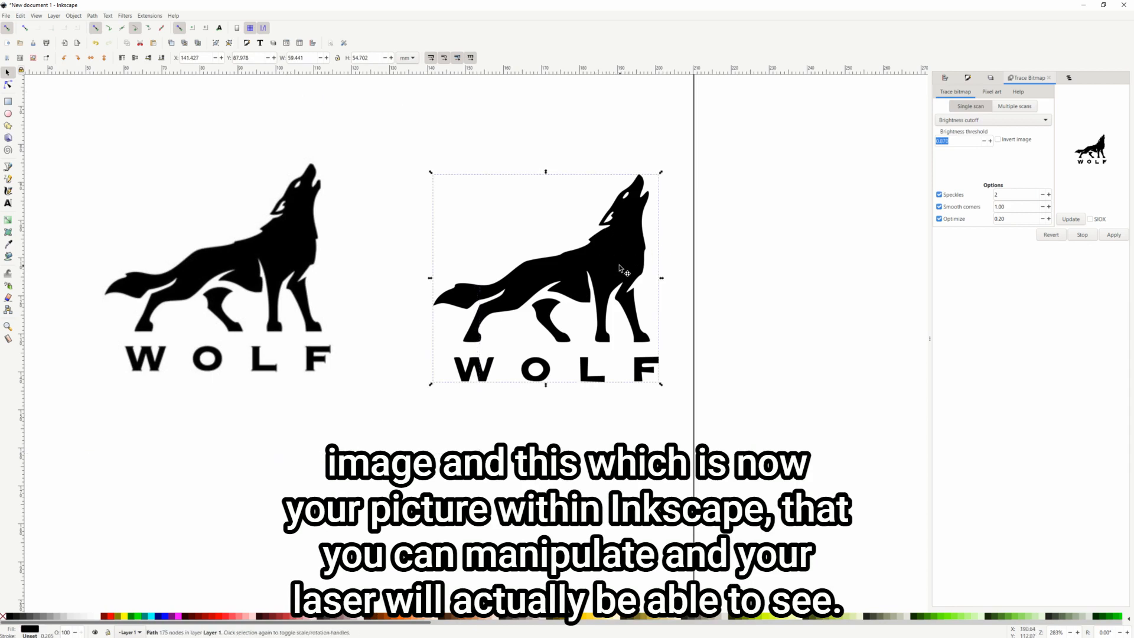
left_click_drag(620, 269, 598, 260)
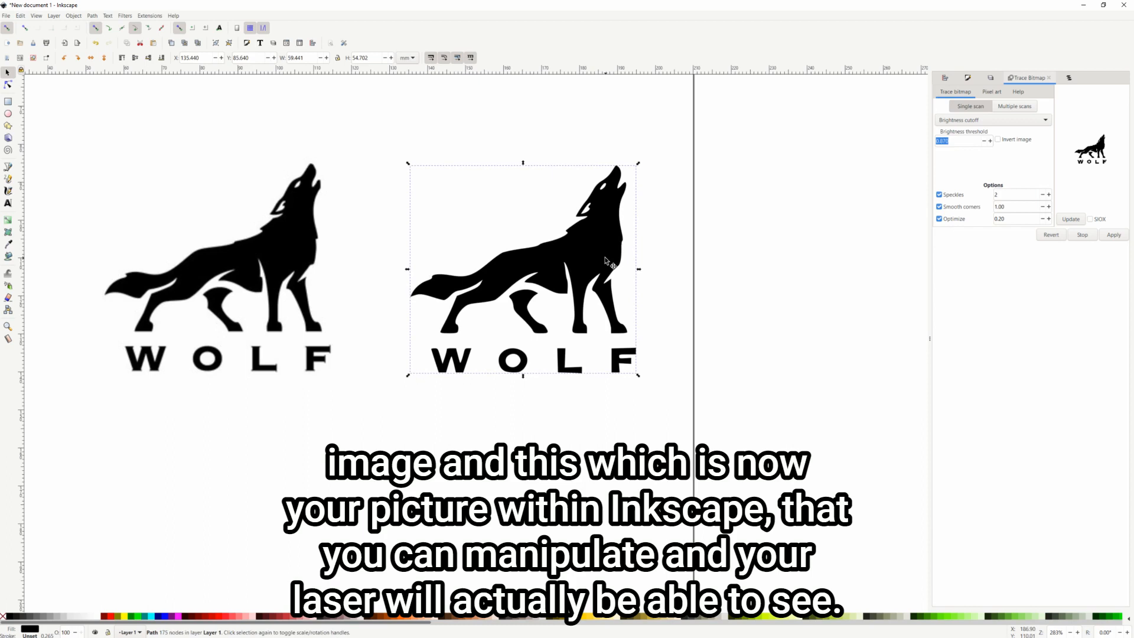
Show the traced wolf's nodes and try reshaping the chest curve, undoing the change
double_click(606, 260)
scroll(607, 261, "up", 2)
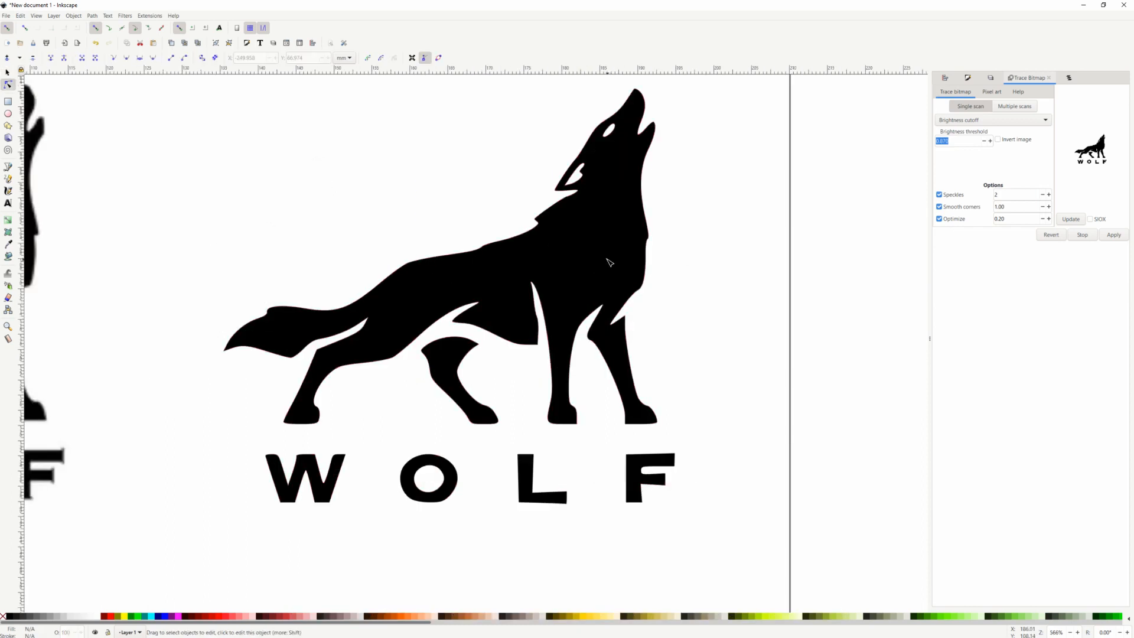
left_click(609, 262)
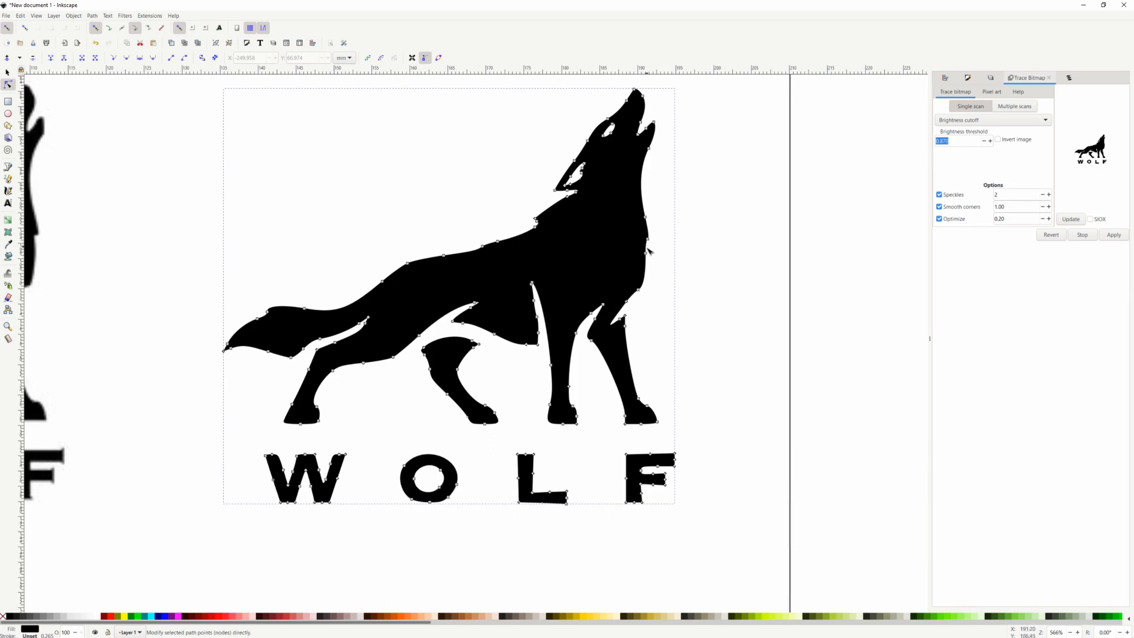
left_click_drag(646, 256, 700, 241)
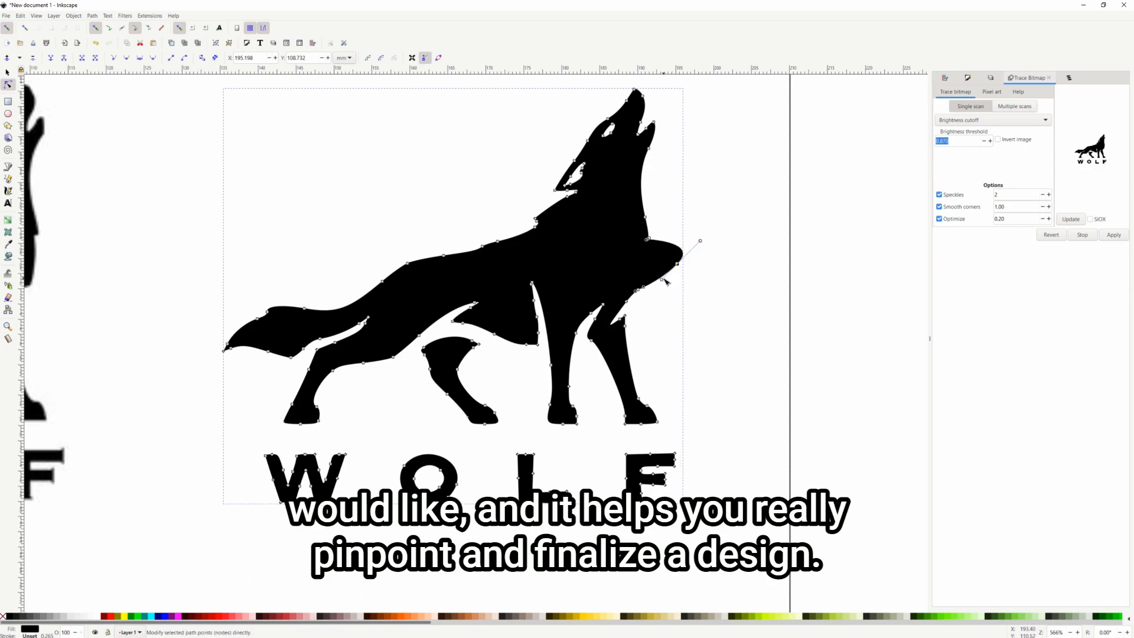
left_click_drag(662, 279, 671, 290)
key("ctrl+z")
key("ctrl+z")
key("ctrl+z")
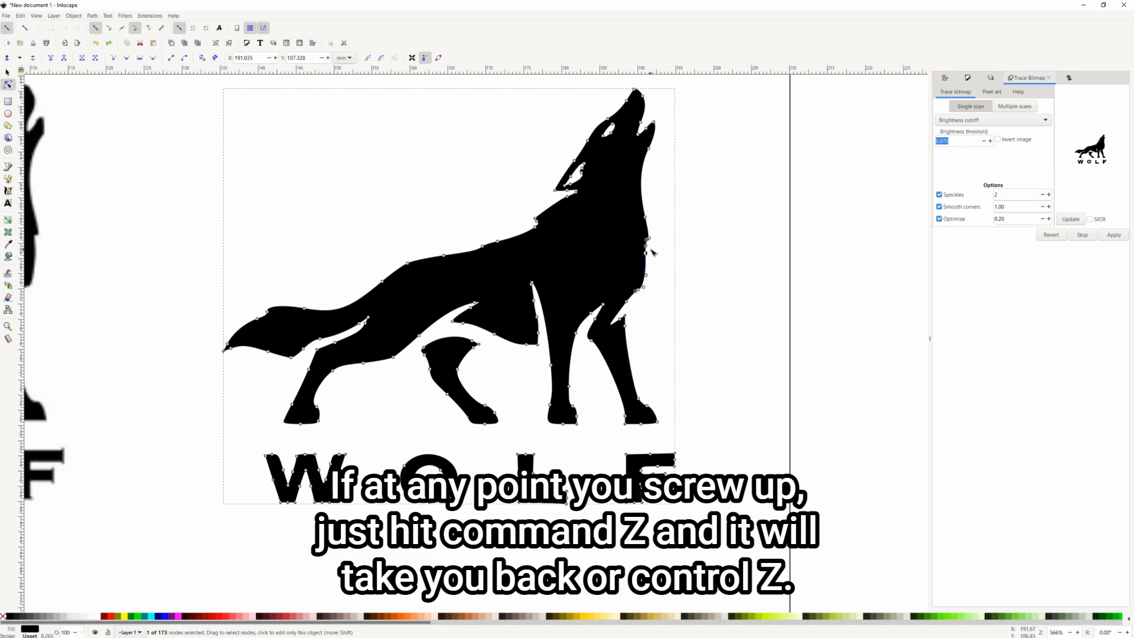
left_click(702, 266)
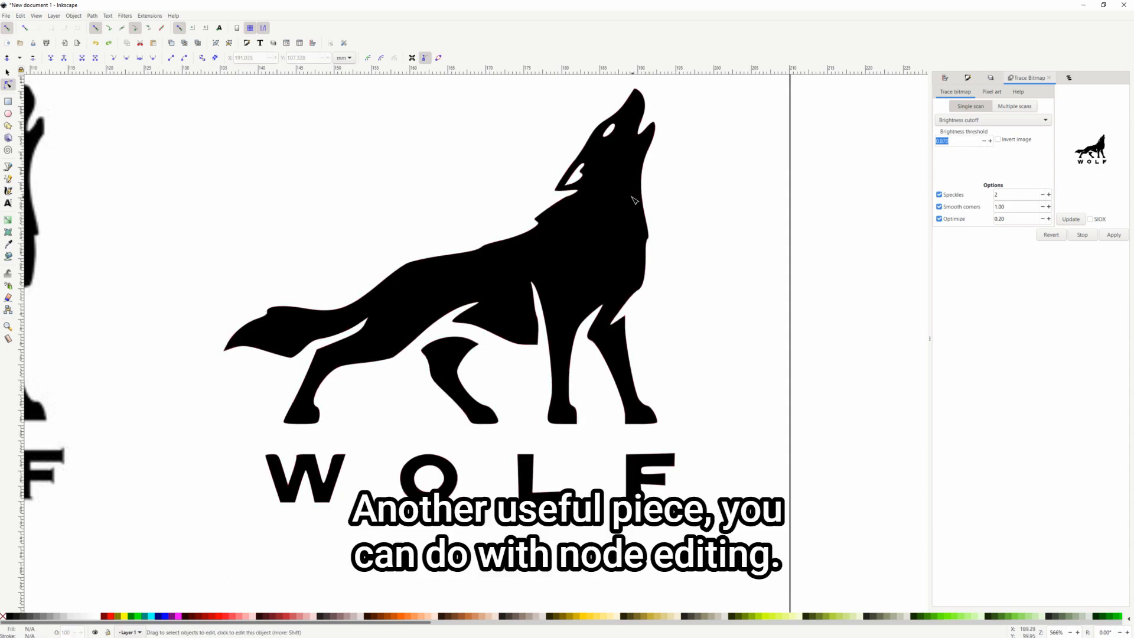
left_click(634, 201)
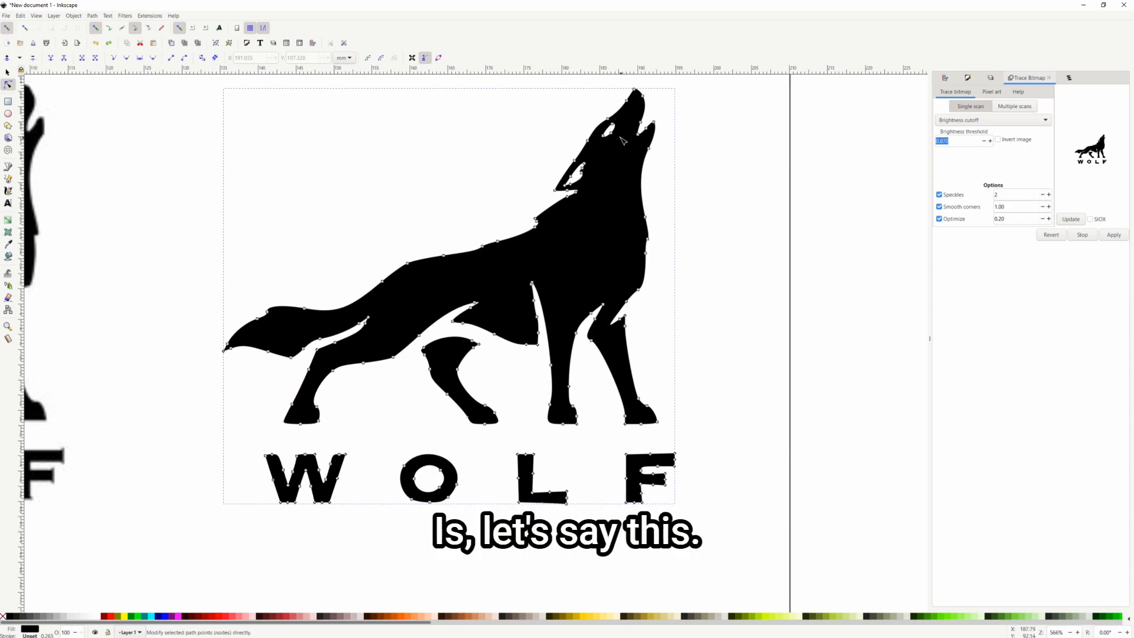
Box-select the eye hole's nodes, delete them, and zoom back out
scroll(622, 143, "up", 5)
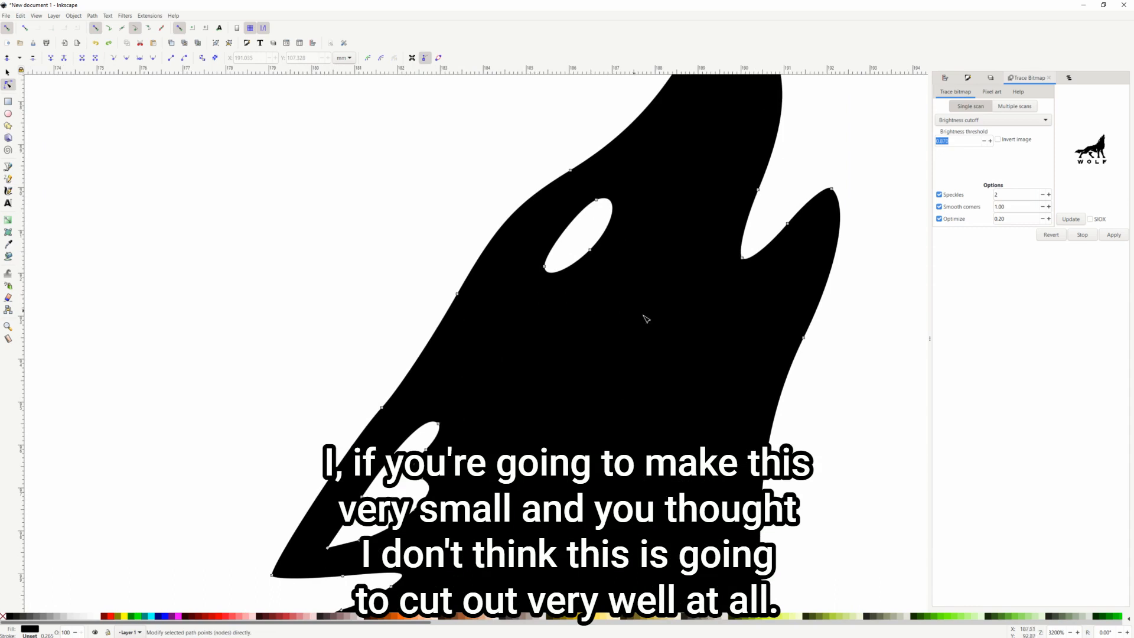
left_click_drag(691, 310, 484, 190)
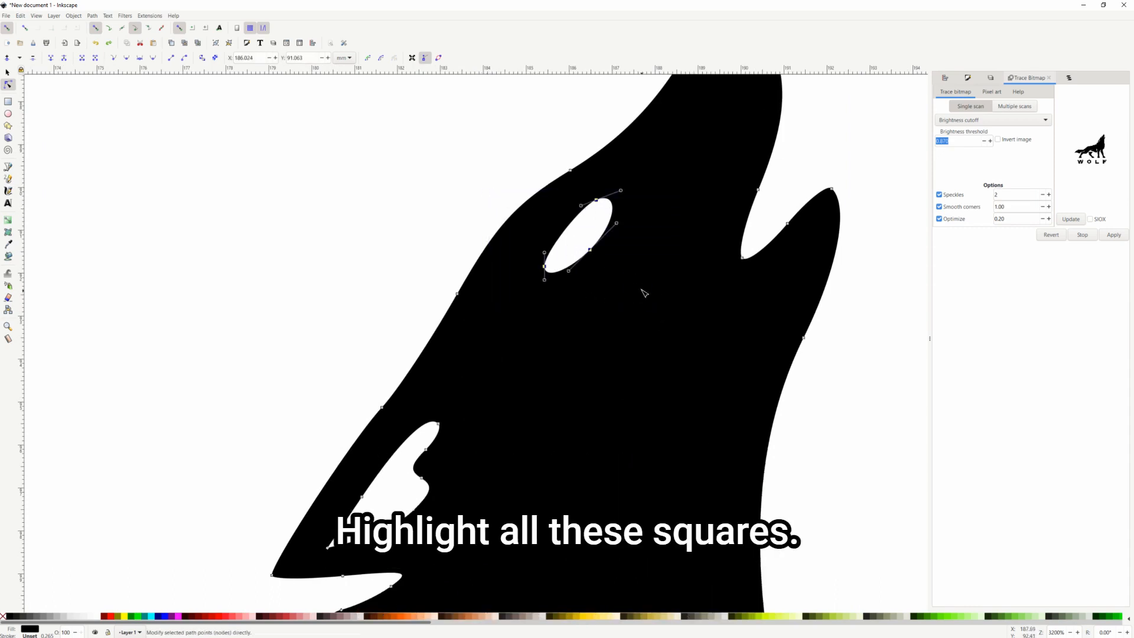
key("Delete")
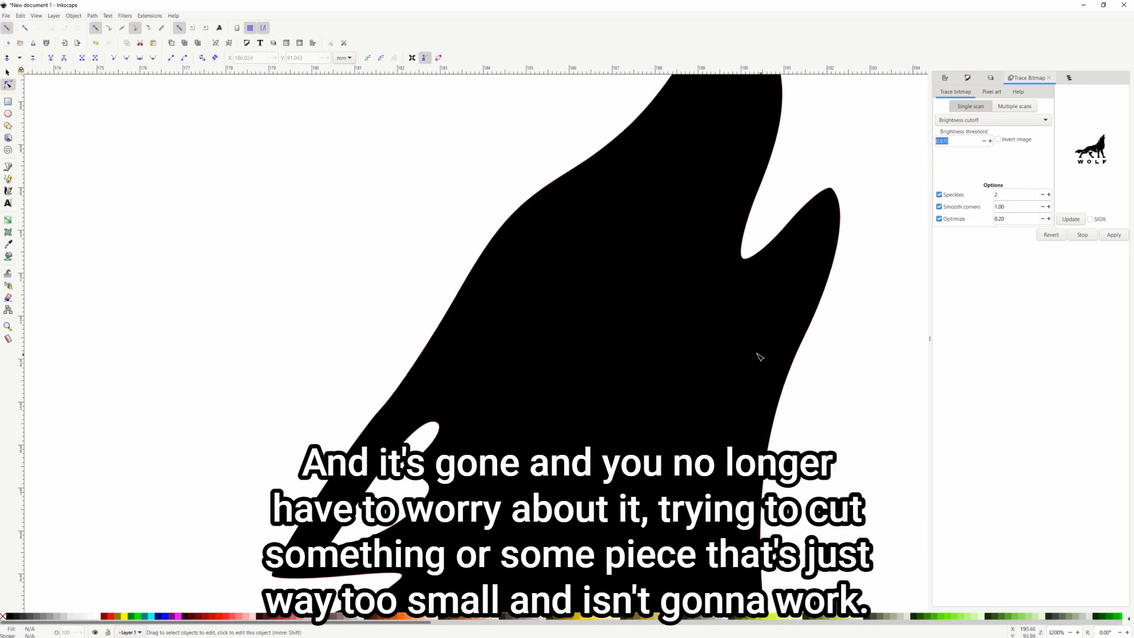
scroll(757, 354, "down", 3)
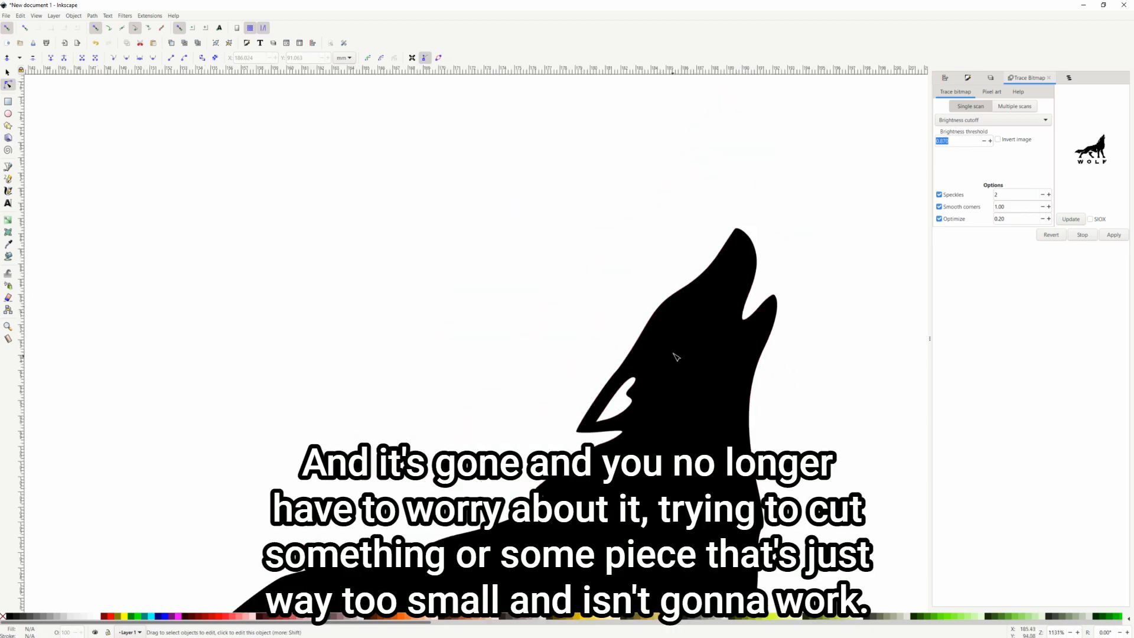
scroll(679, 338, "down", 5)
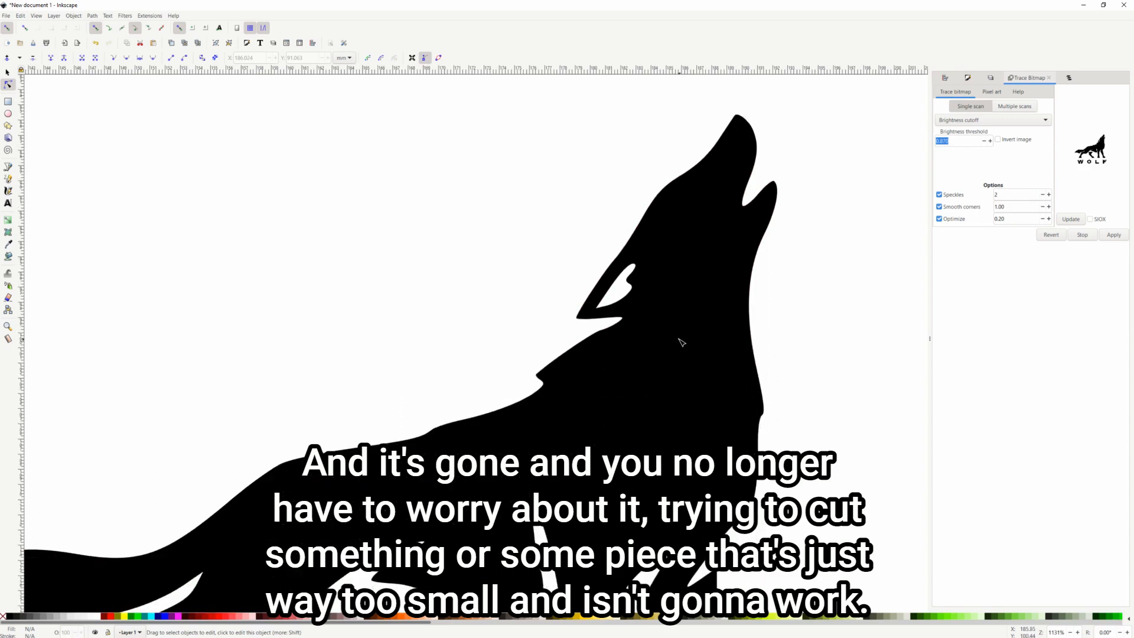
scroll(659, 325, "down", 6)
scroll(659, 348, "down", 2)
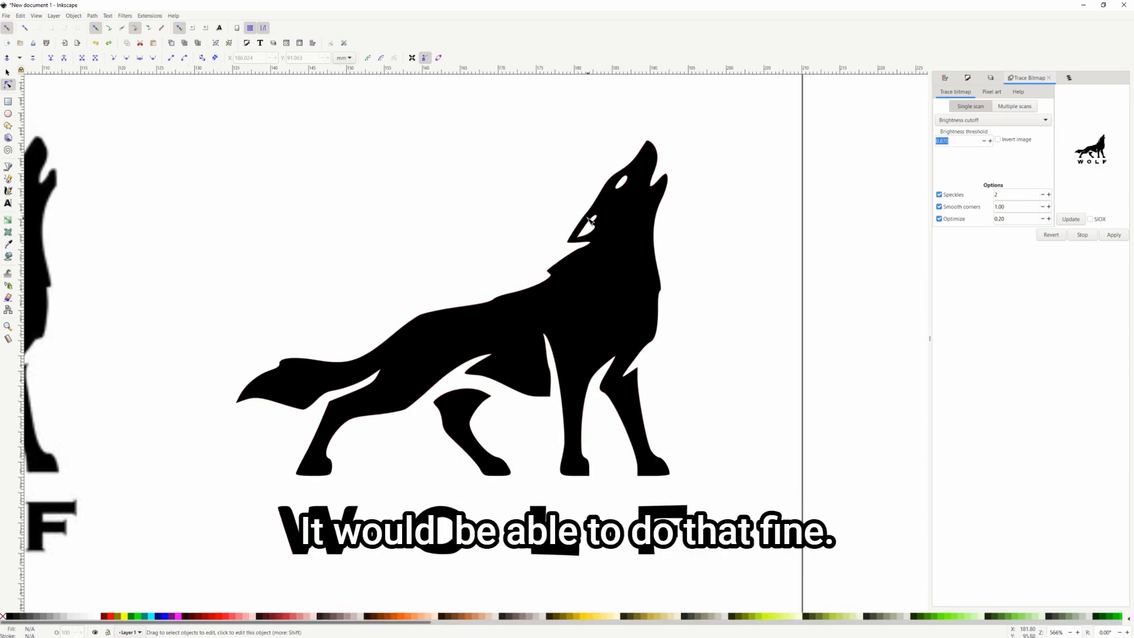
scroll(186, 254, "down", 2)
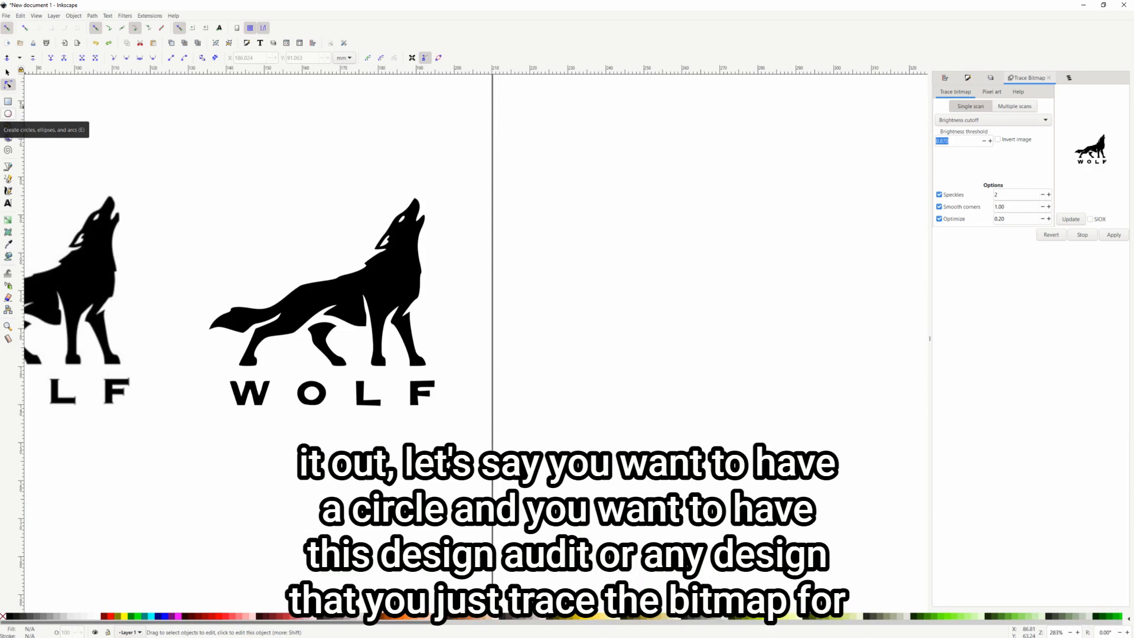
Draw a large navy circle to the right of the wolf and shift it up-left
left_click(12, 121)
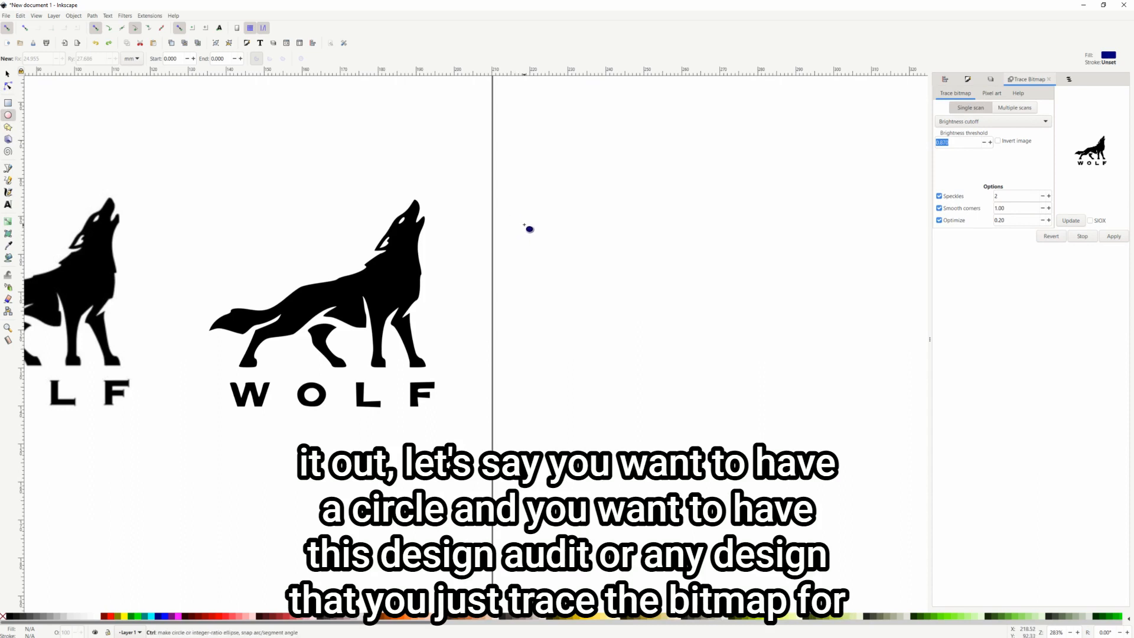
mouse_move(528, 223)
left_mouse_down()
mouse_move(726, 391)
mouse_move(878, 479)
left_mouse_up()
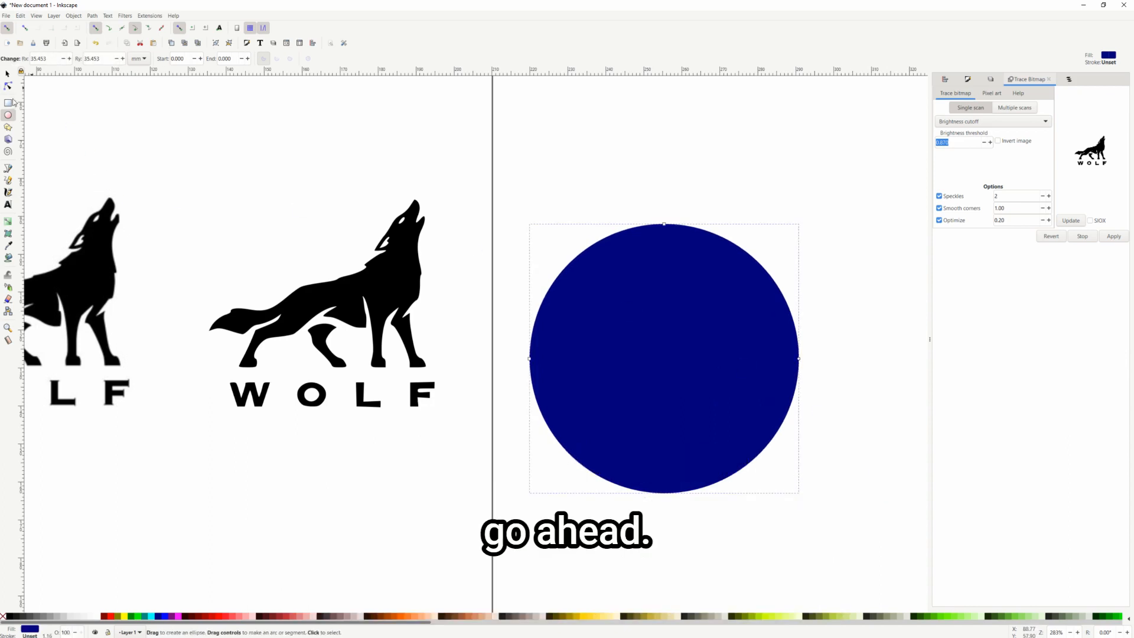
left_click(8, 72)
left_click_drag(653, 322, 641, 282)
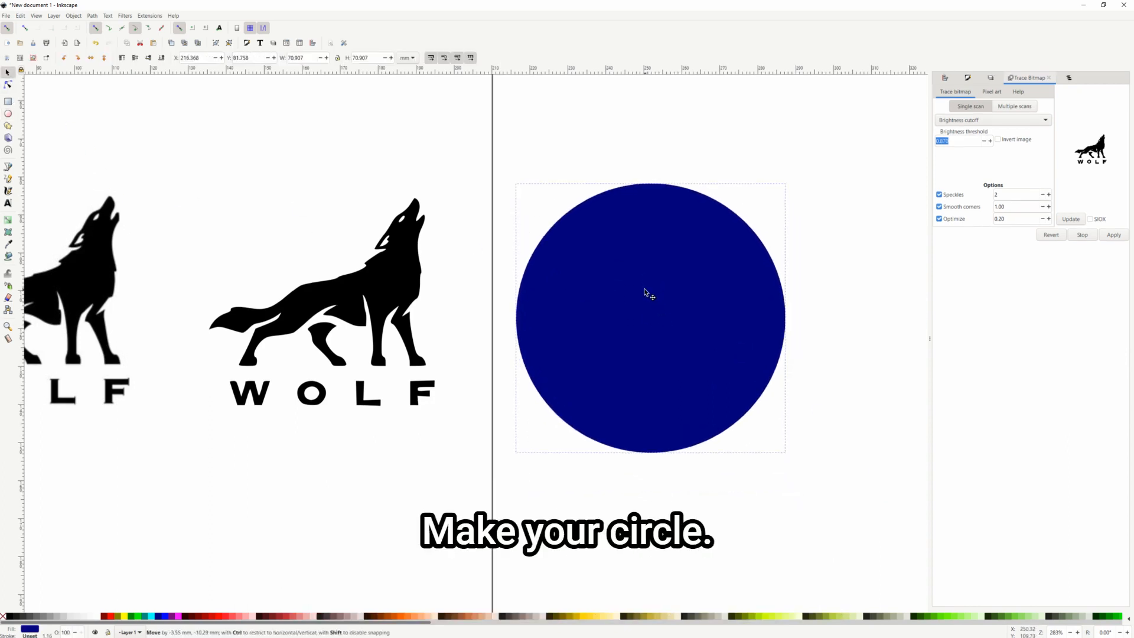
Select the wolf and circle together, finally by dragging a box around both
left_click(378, 292)
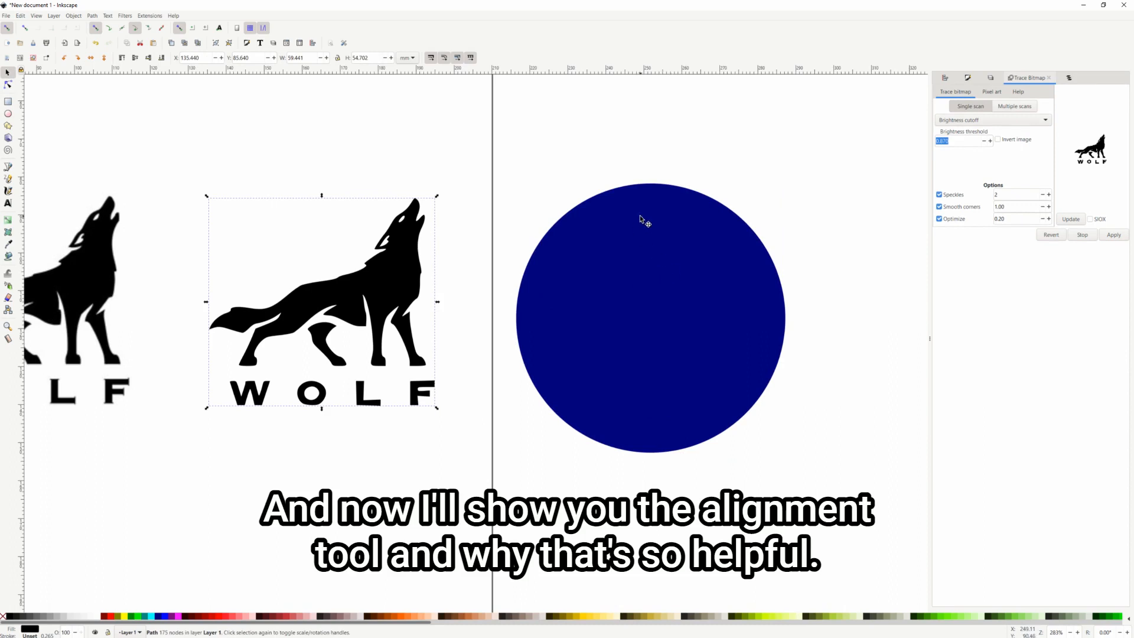
left_click(488, 257)
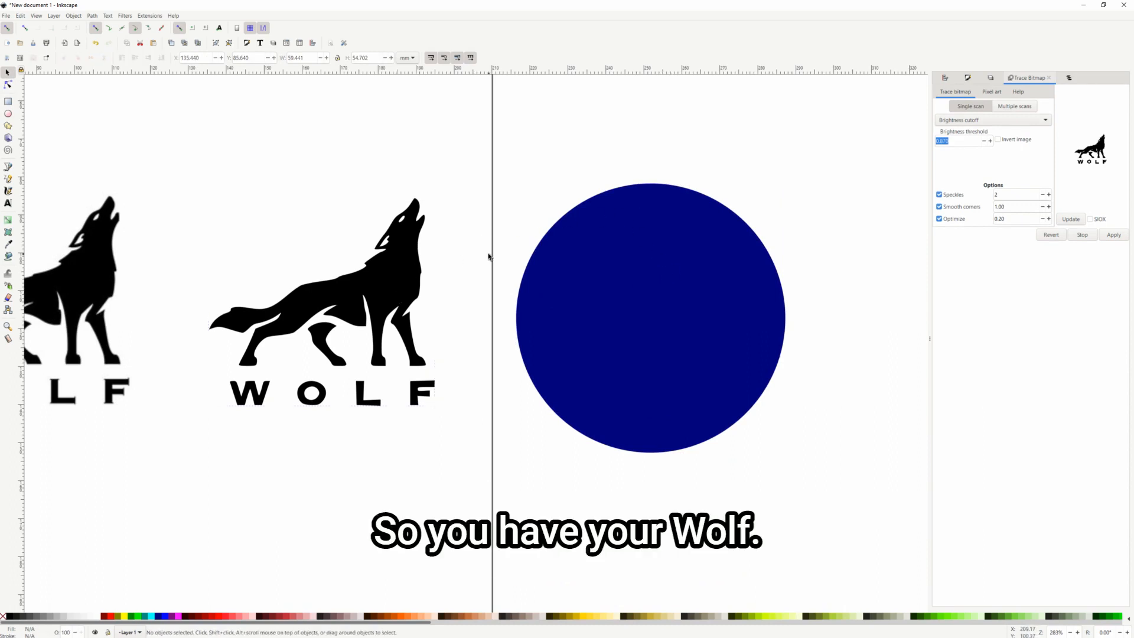
left_click(398, 281)
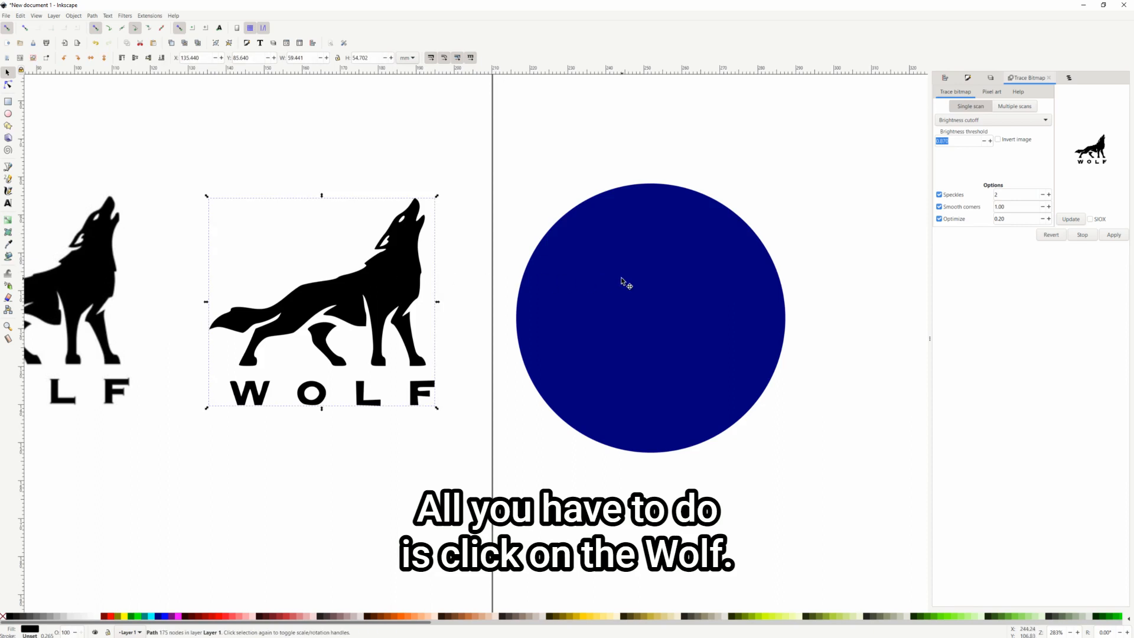
key("shift")
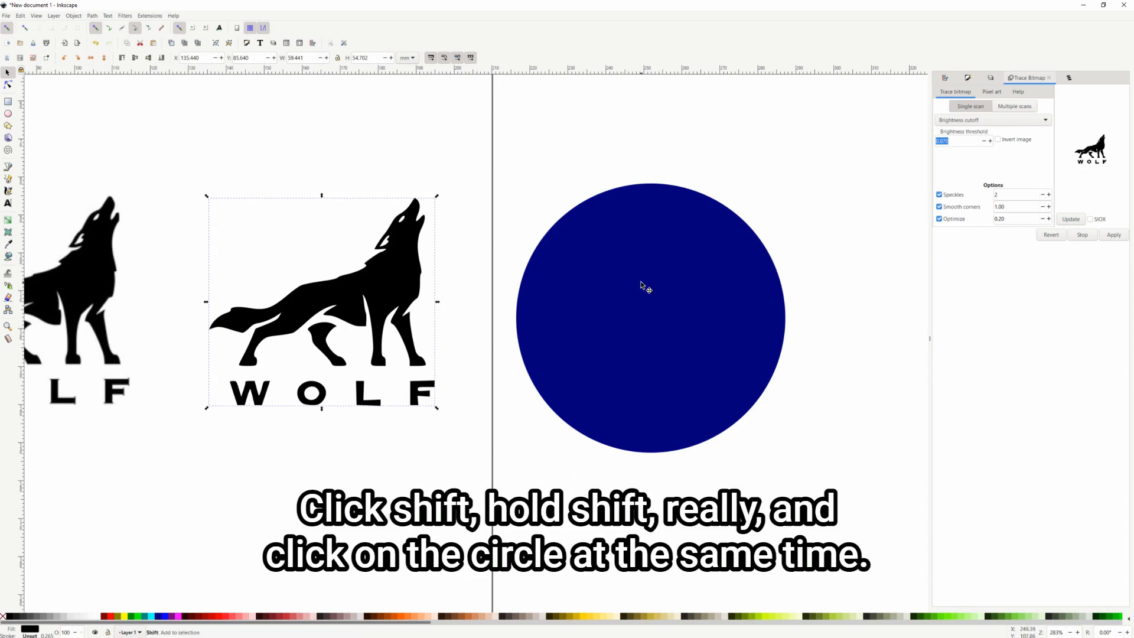
left_click(642, 286, "shift")
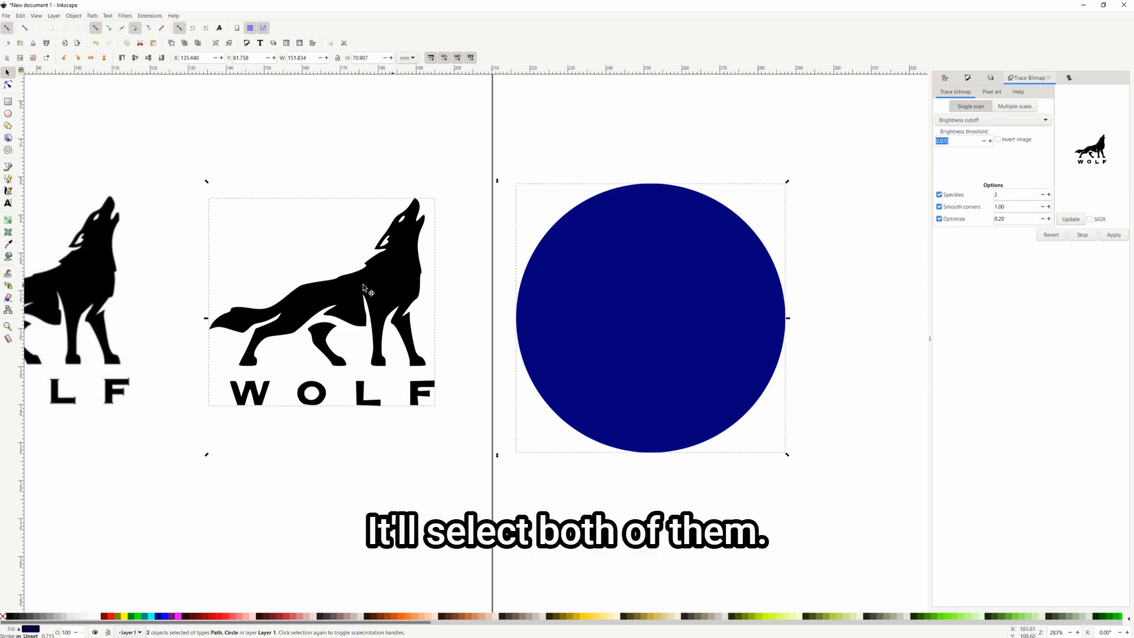
left_click(823, 291)
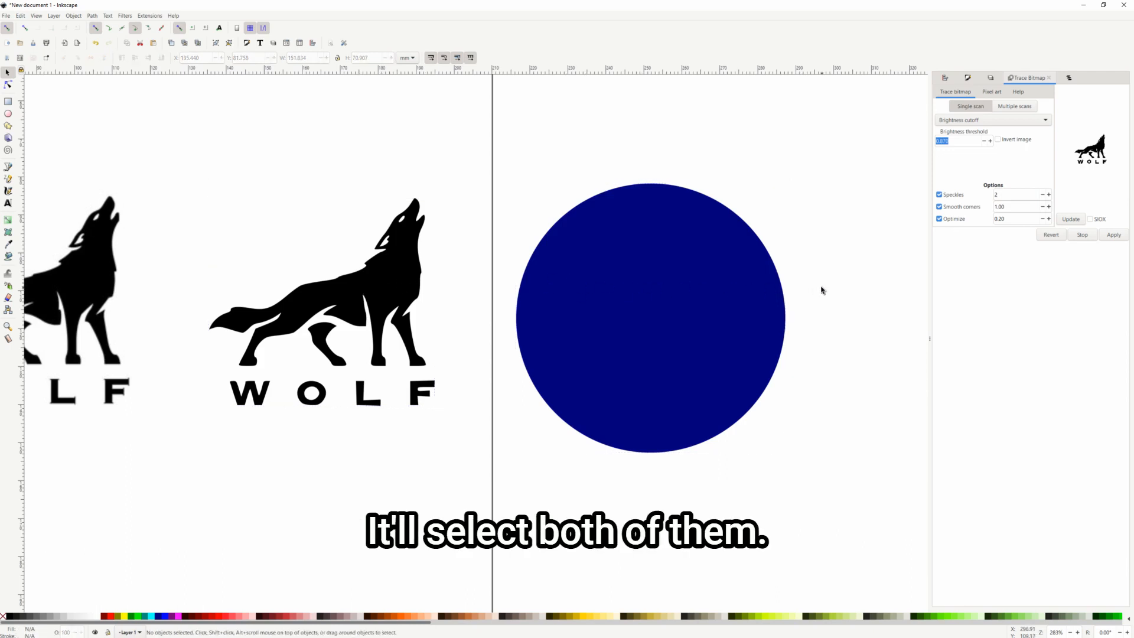
left_click_drag(880, 523, 155, 139)
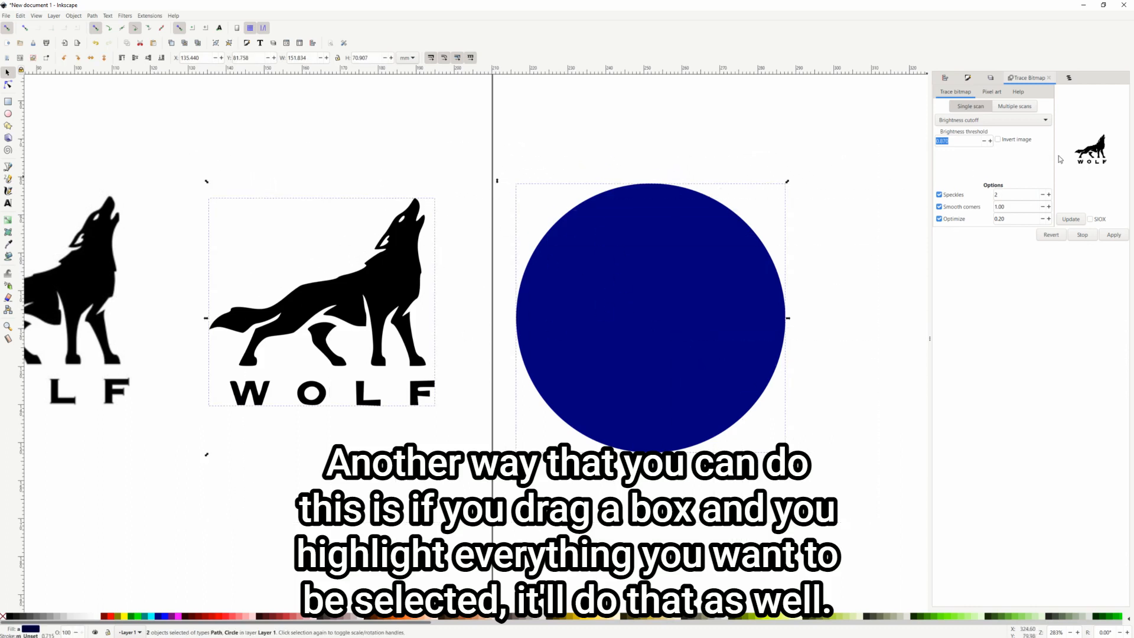
Centre the wolf and circle on both the vertical and horizontal axes
left_click(945, 79)
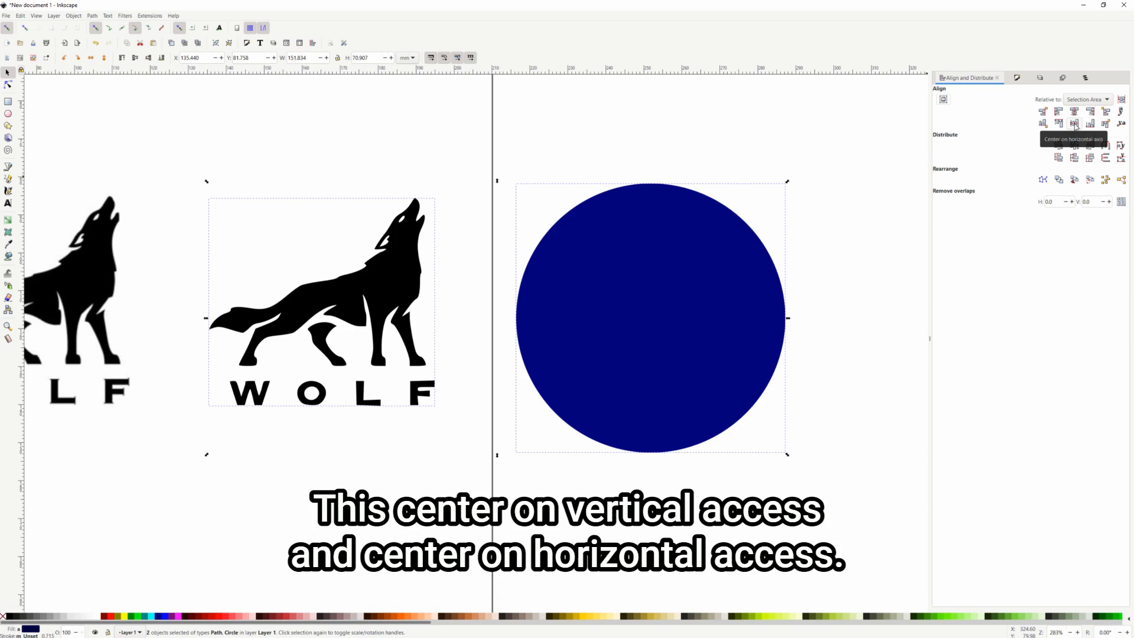
left_click(1074, 124)
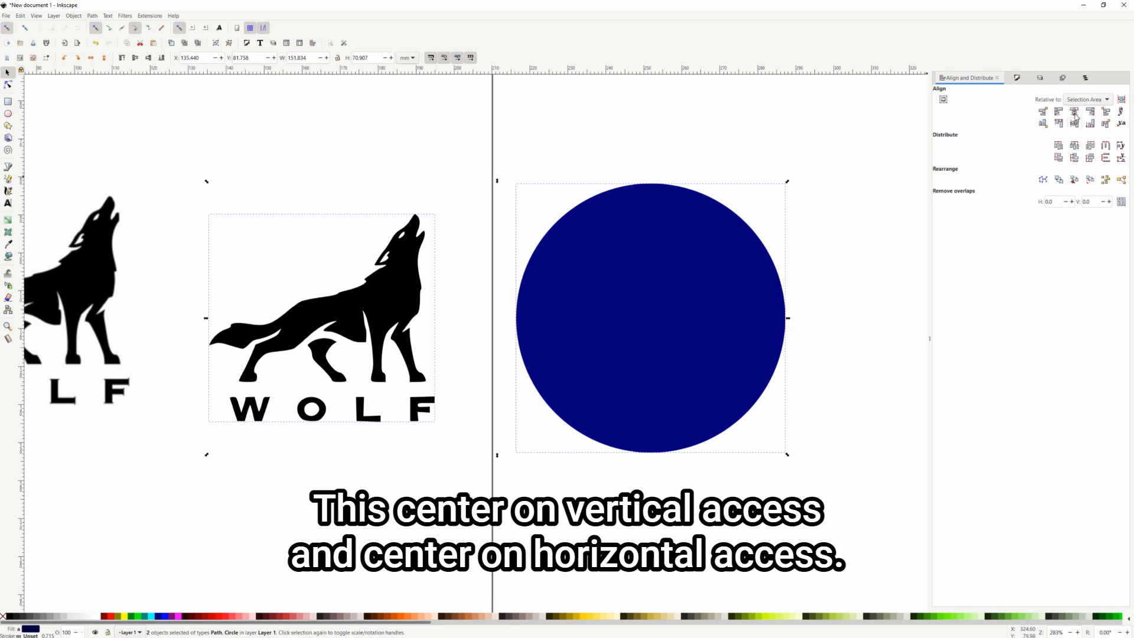
left_click(1074, 112)
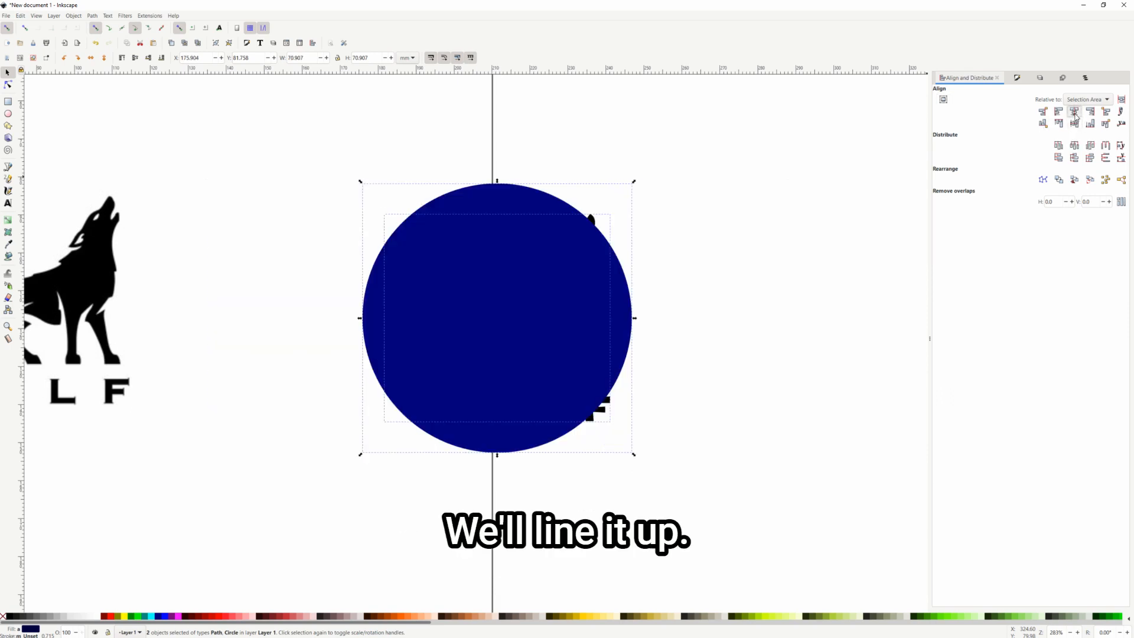
Send the navy circle behind the wolf with End
left_click(757, 283)
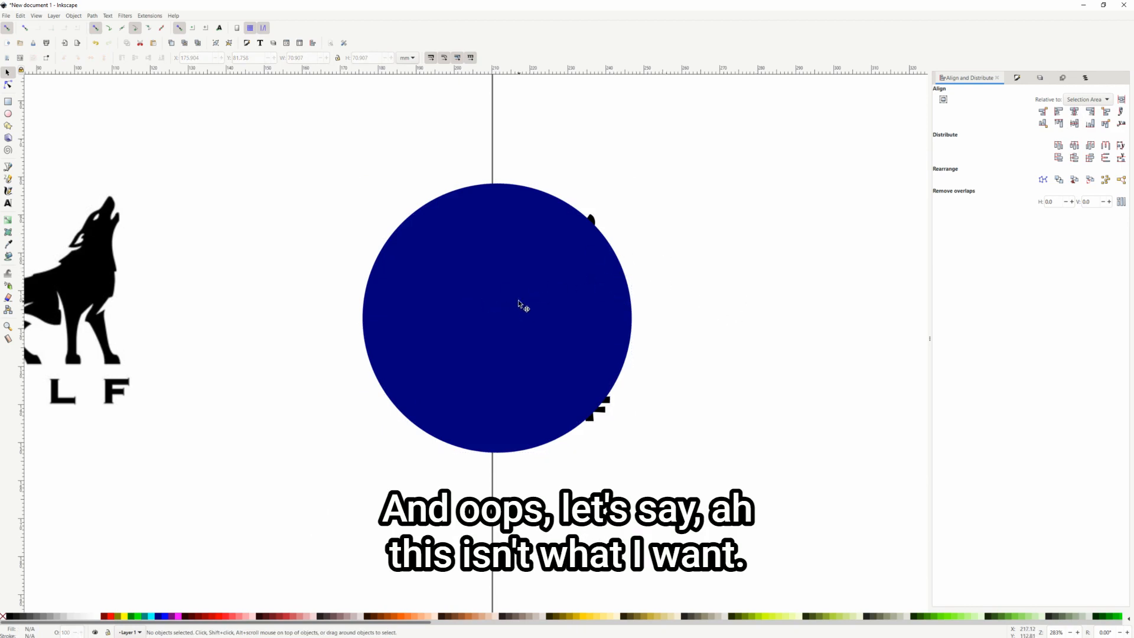
left_click(541, 267)
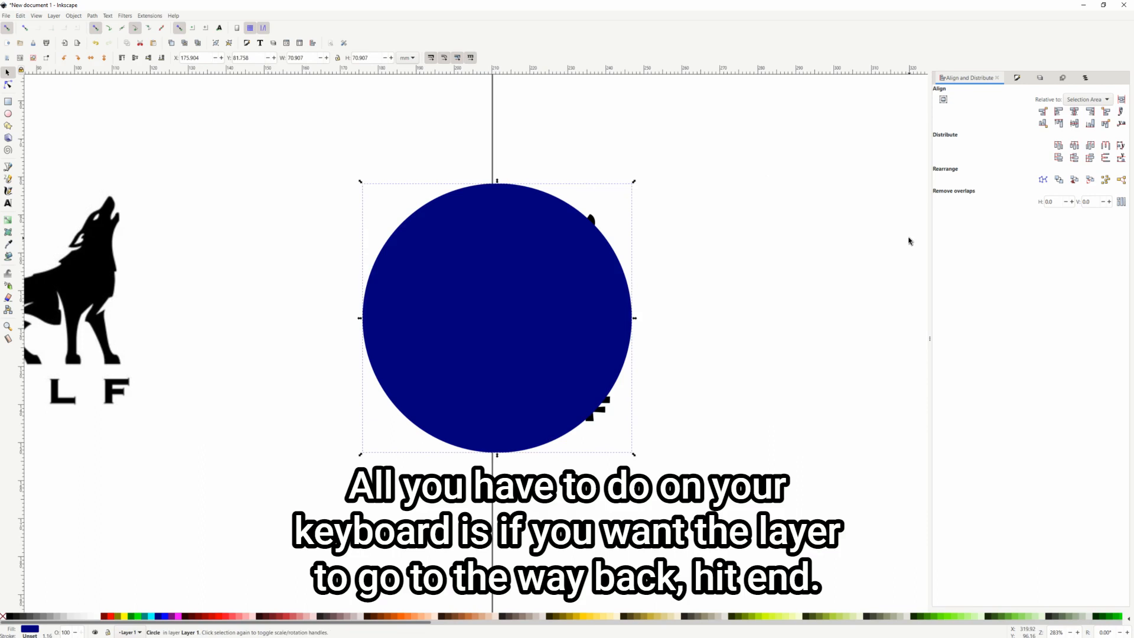
key("End")
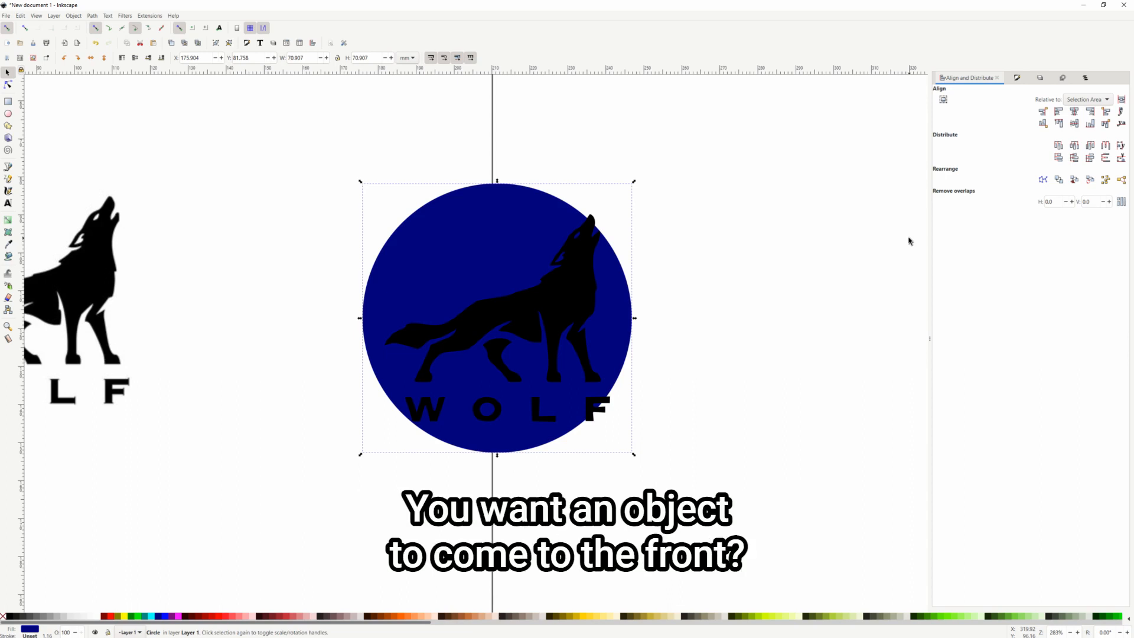
key("Home")
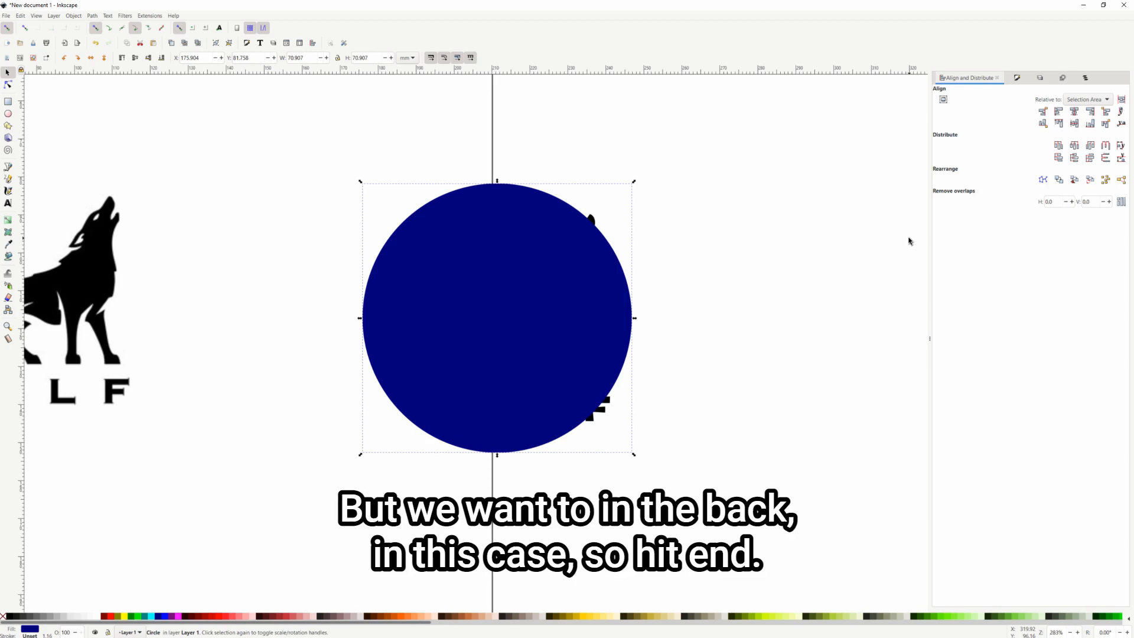
key("End")
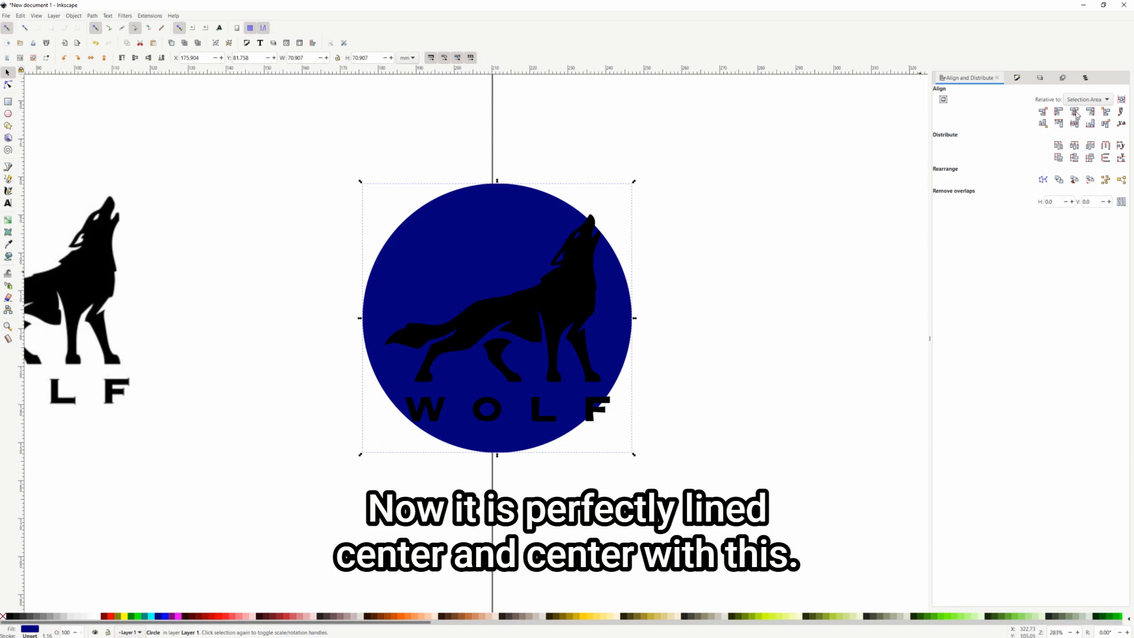
Select the circle and wolf together and align the wolf's left edge with the circle
left_click(771, 492)
left_click_drag(772, 492, 255, 141)
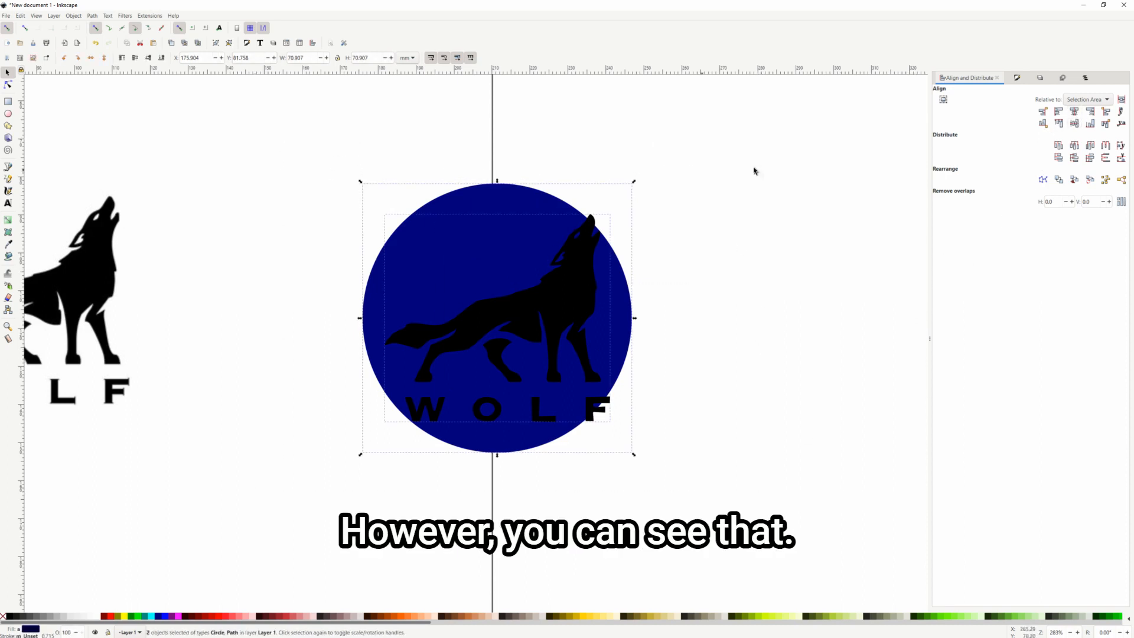
left_click(1059, 112)
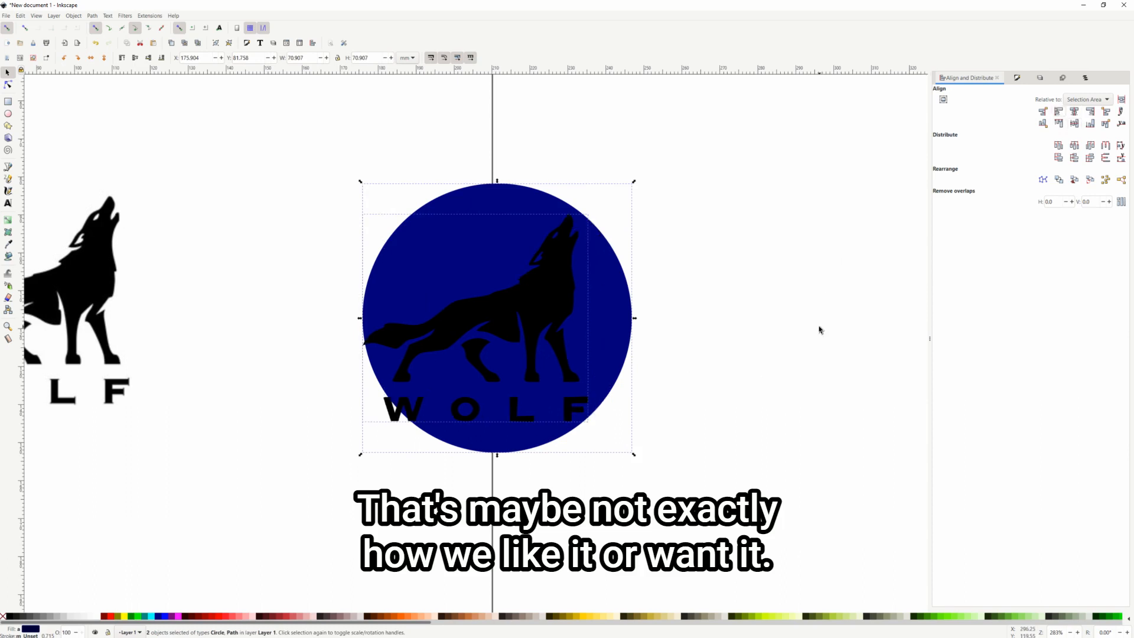
Shrink the wolf and centre it horizontally and vertically on the circle
left_click(566, 307)
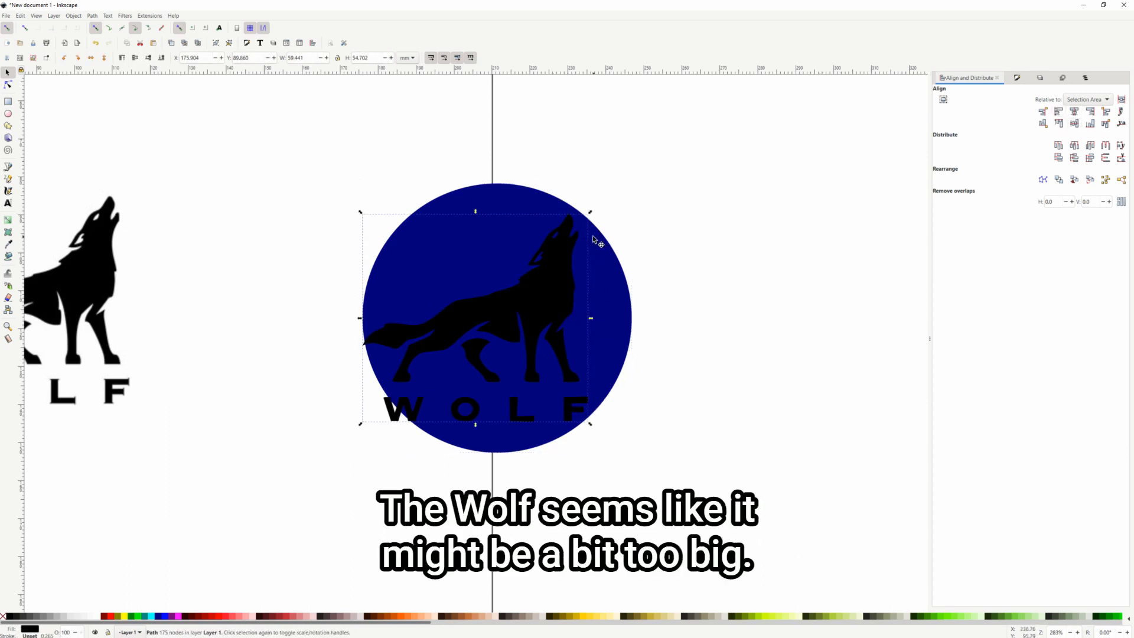
left_click_drag(591, 212, 517, 280)
left_click(599, 288, "shift")
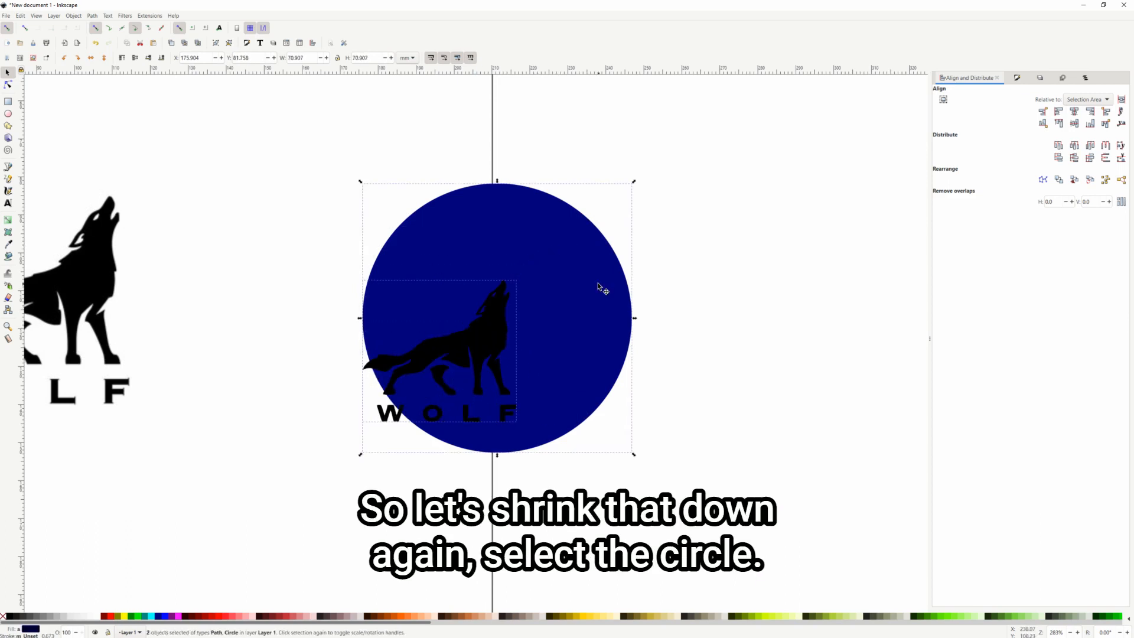
left_click(1074, 112)
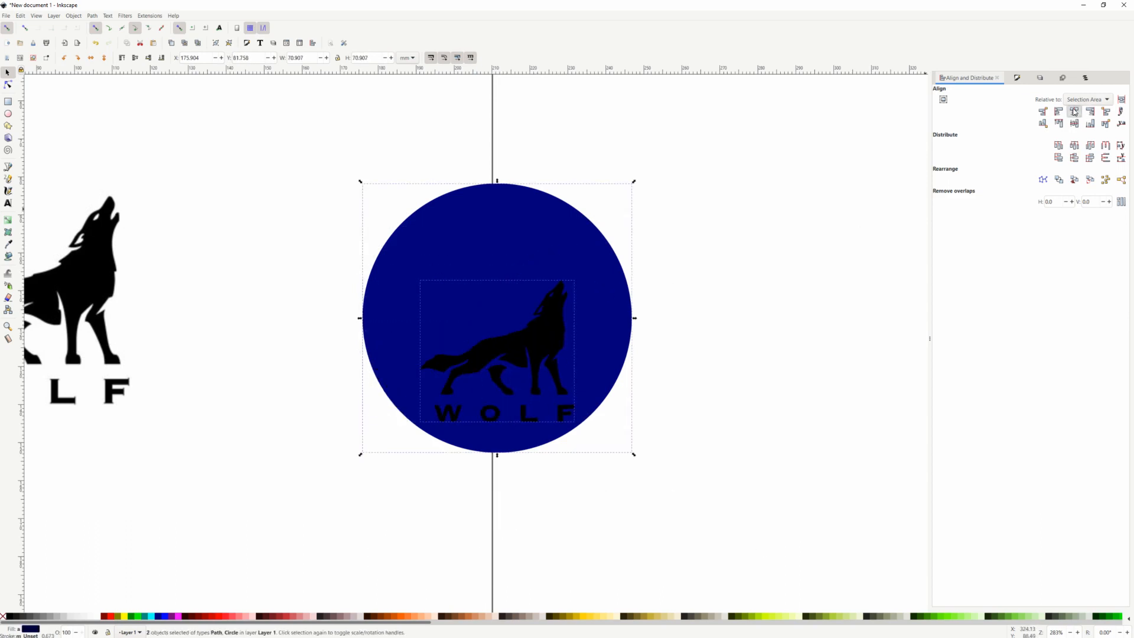
left_click(1076, 124)
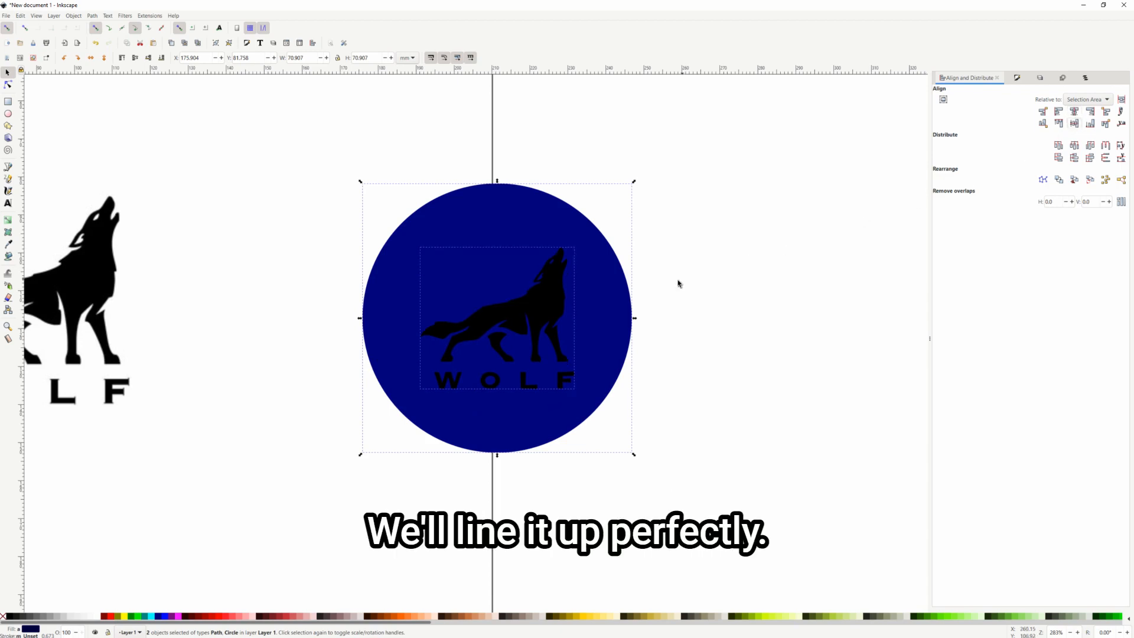
left_click(720, 255)
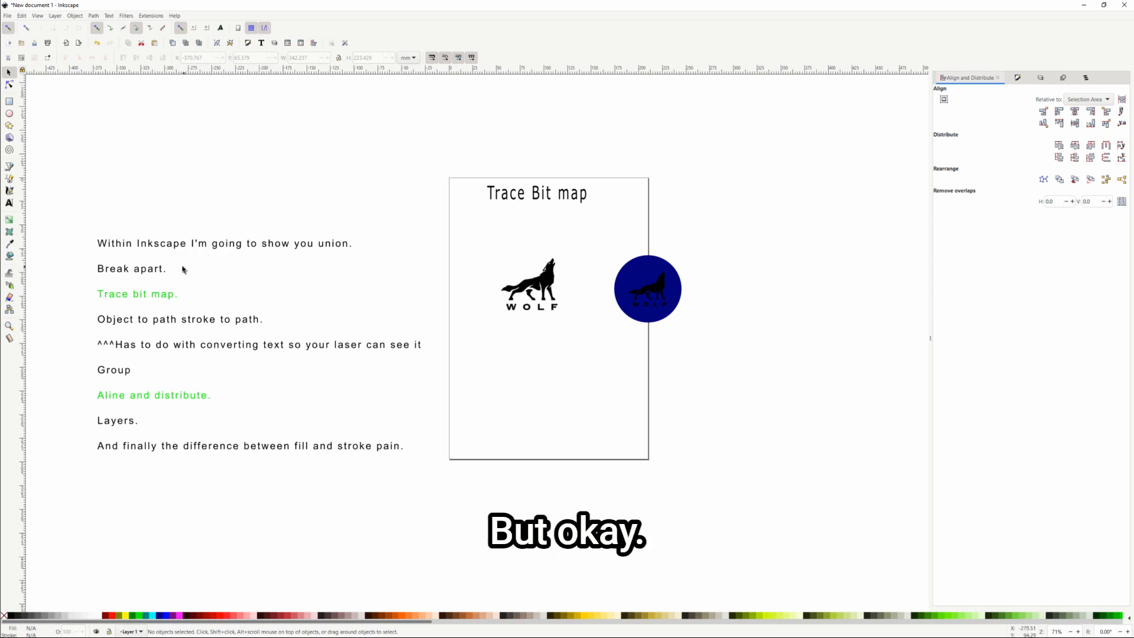
Add a new layer named 'cut layer'
left_click_drag(729, 353, 607, 244)
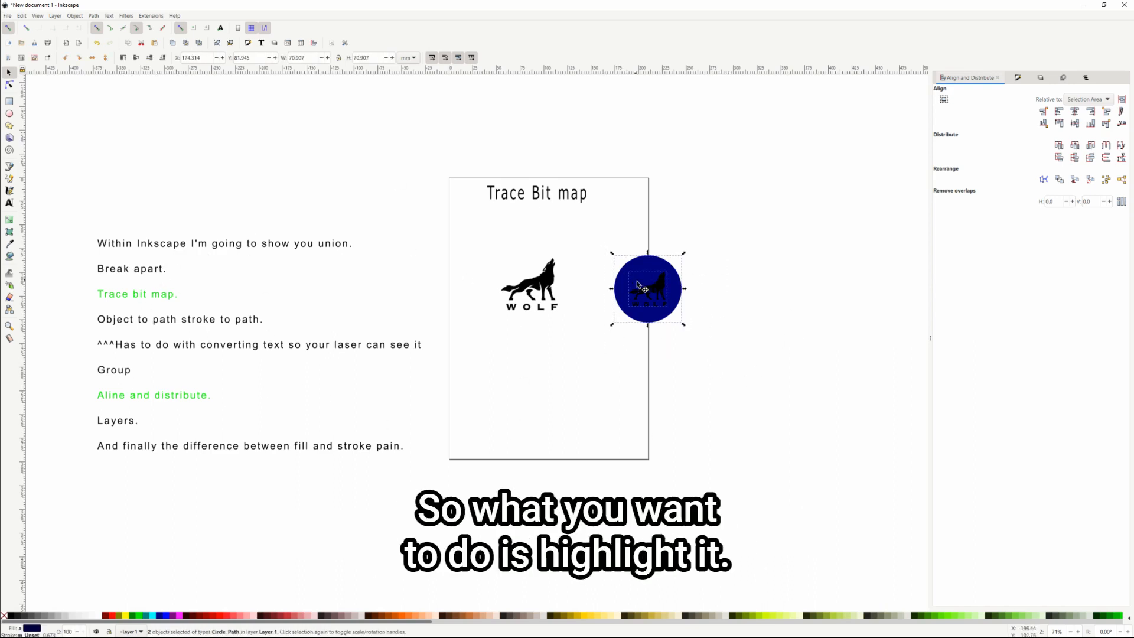
left_click(1040, 77)
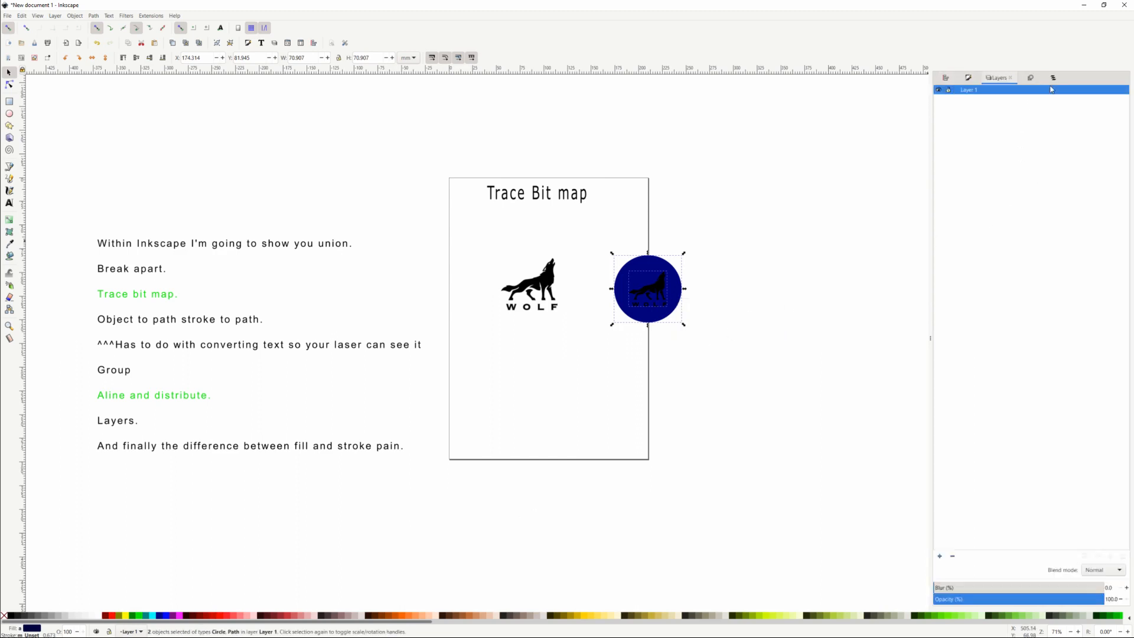
left_click(940, 556)
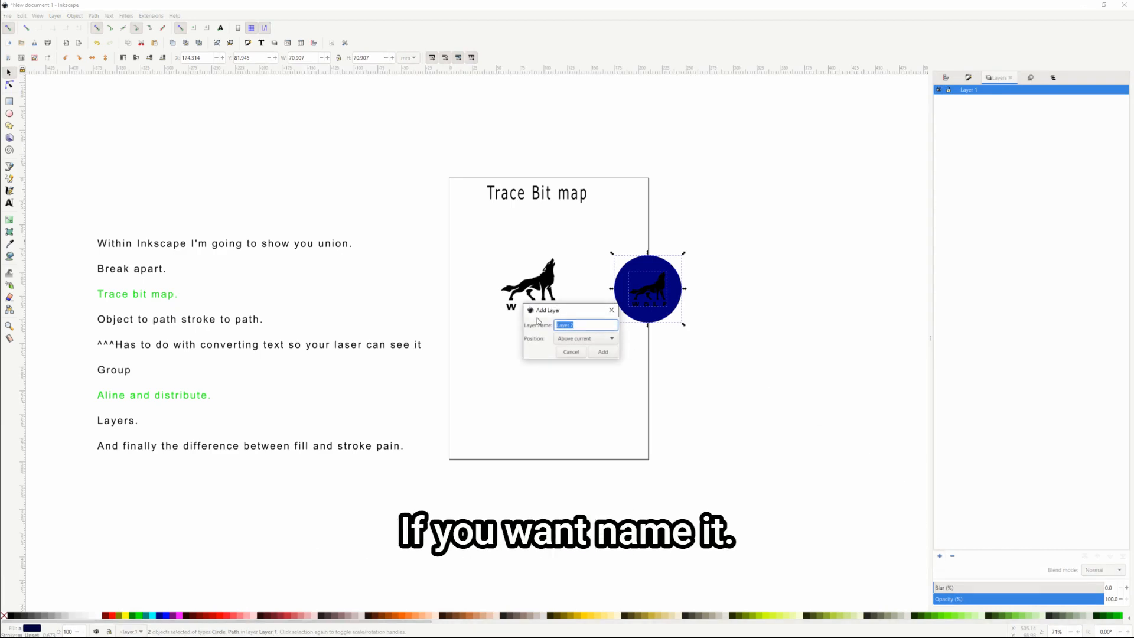
type("cut layer")
key("Return")
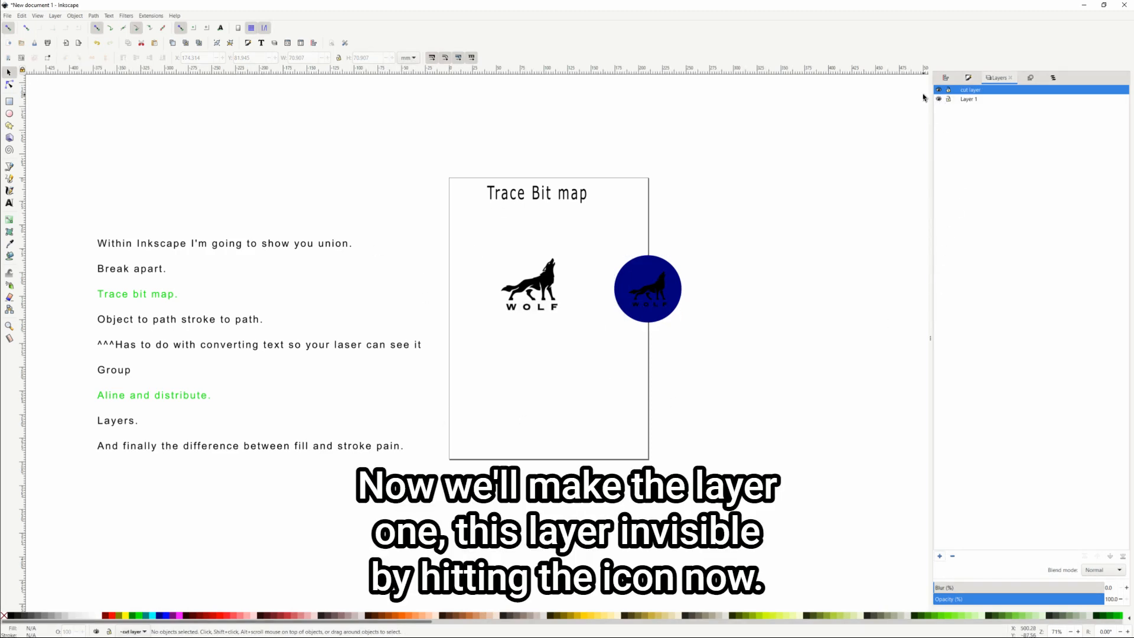
Hide Layer 1 and make cut layer the current layer
left_click(939, 99)
double_click(968, 89)
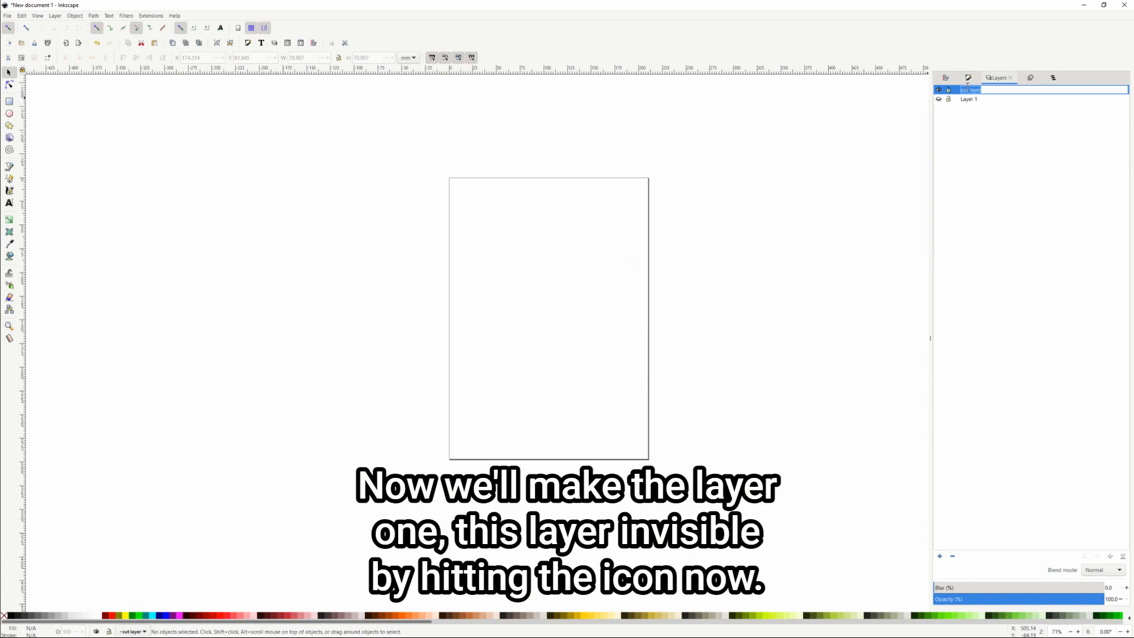
key("Return")
left_click(969, 99)
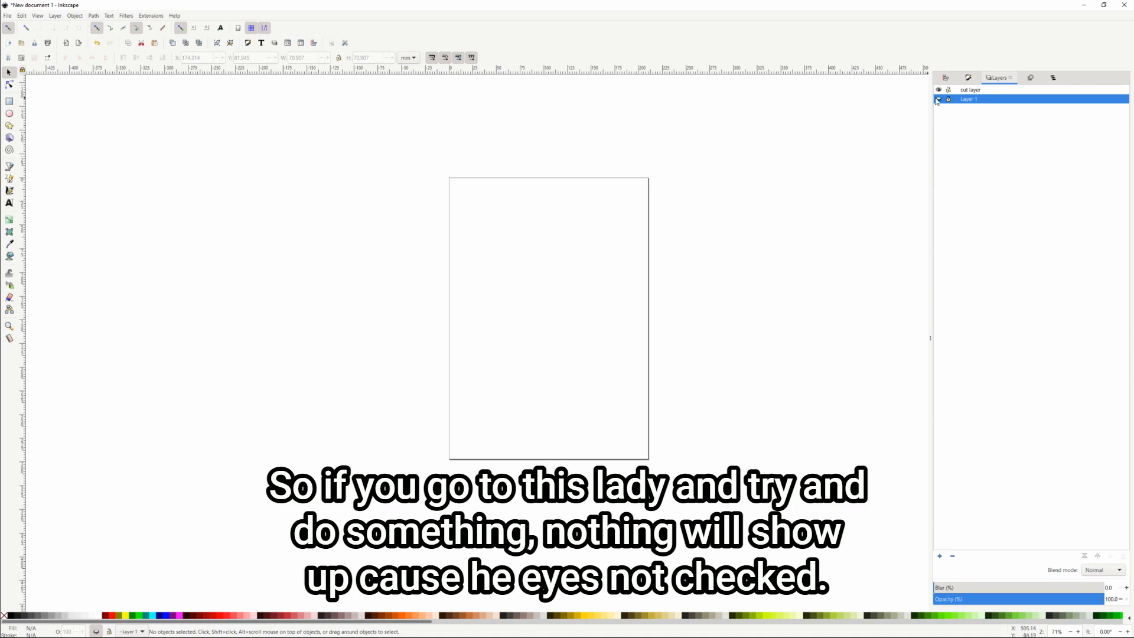
left_click(972, 91)
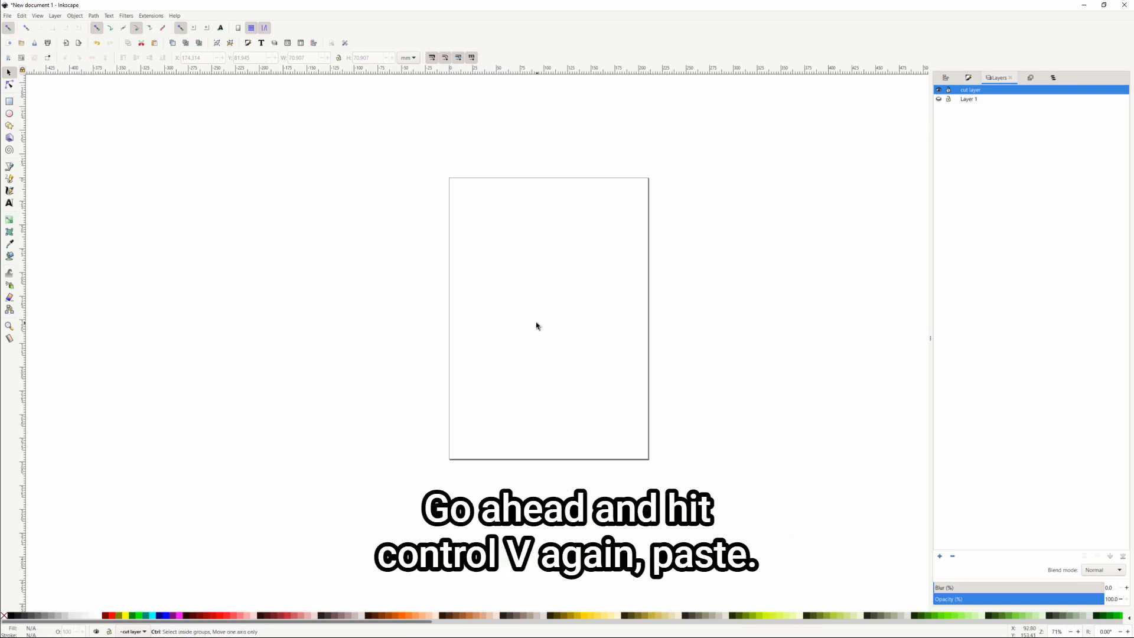
Paste the wolf badge onto the cut layer, resize it to 5 × 5 inches, and move it up-left
key("ctrl+v")
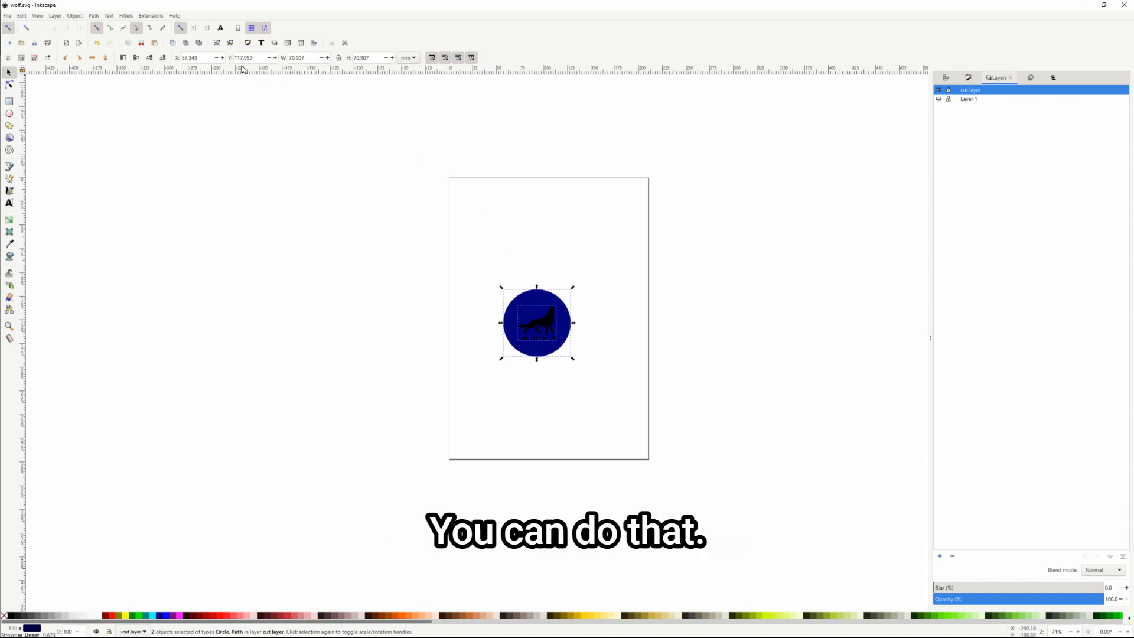
left_click(407, 58)
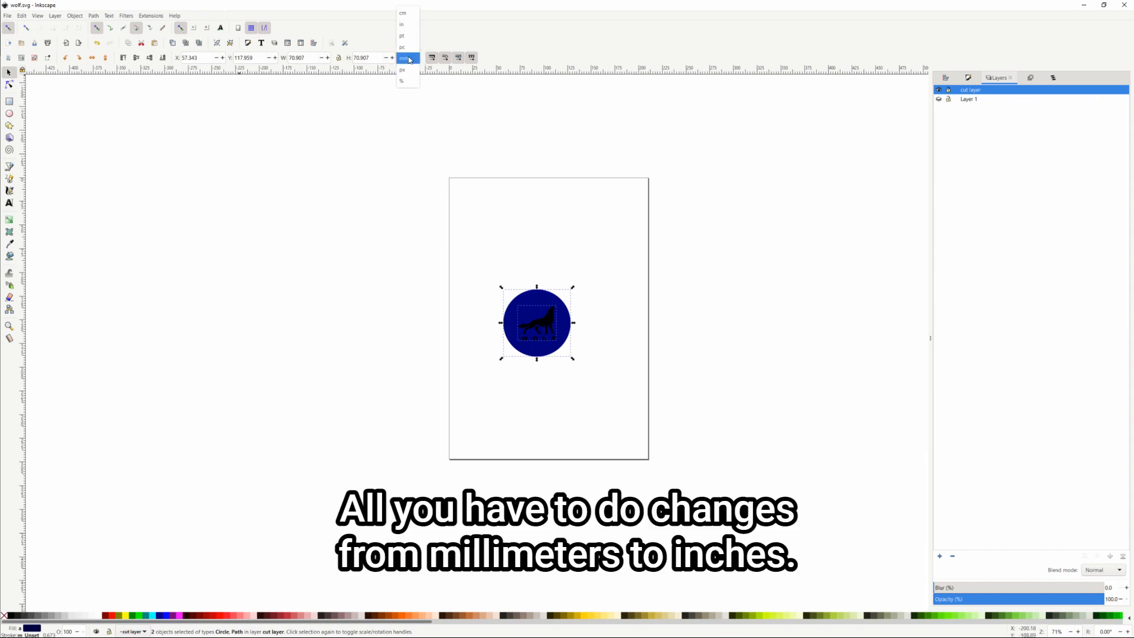
left_click(406, 26)
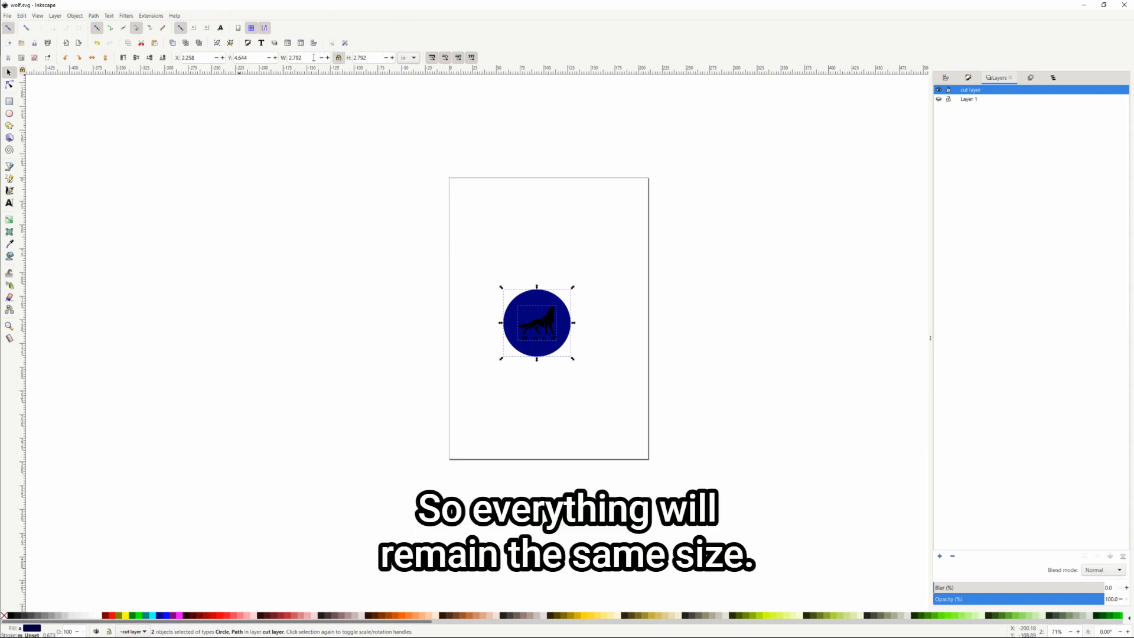
left_click_drag(306, 58, 296, 58)
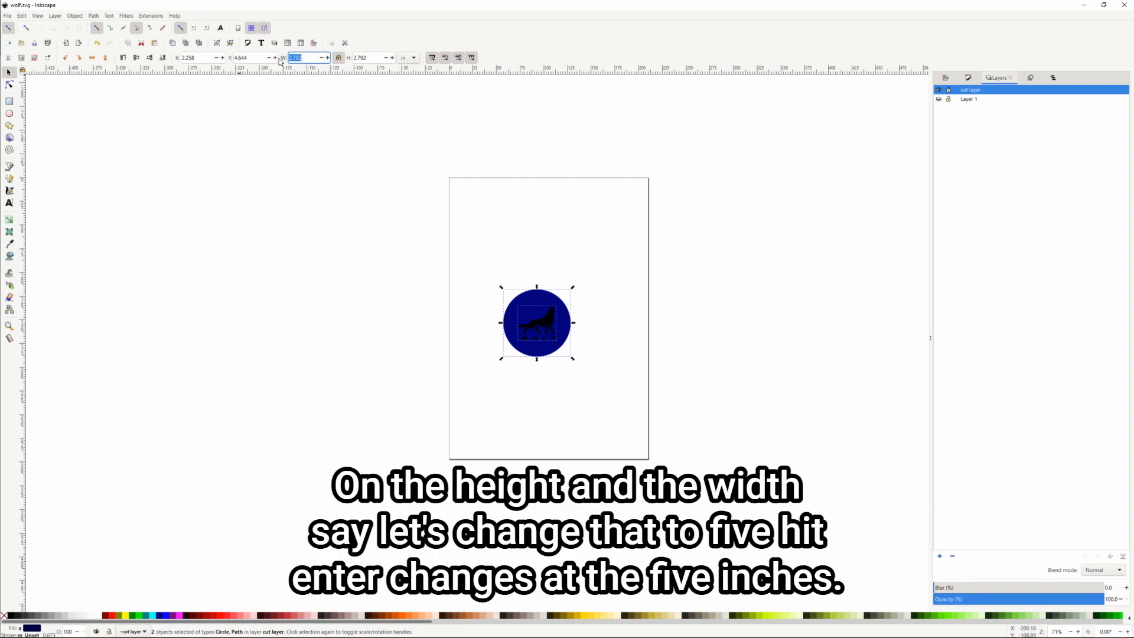
type("5")
key("Return")
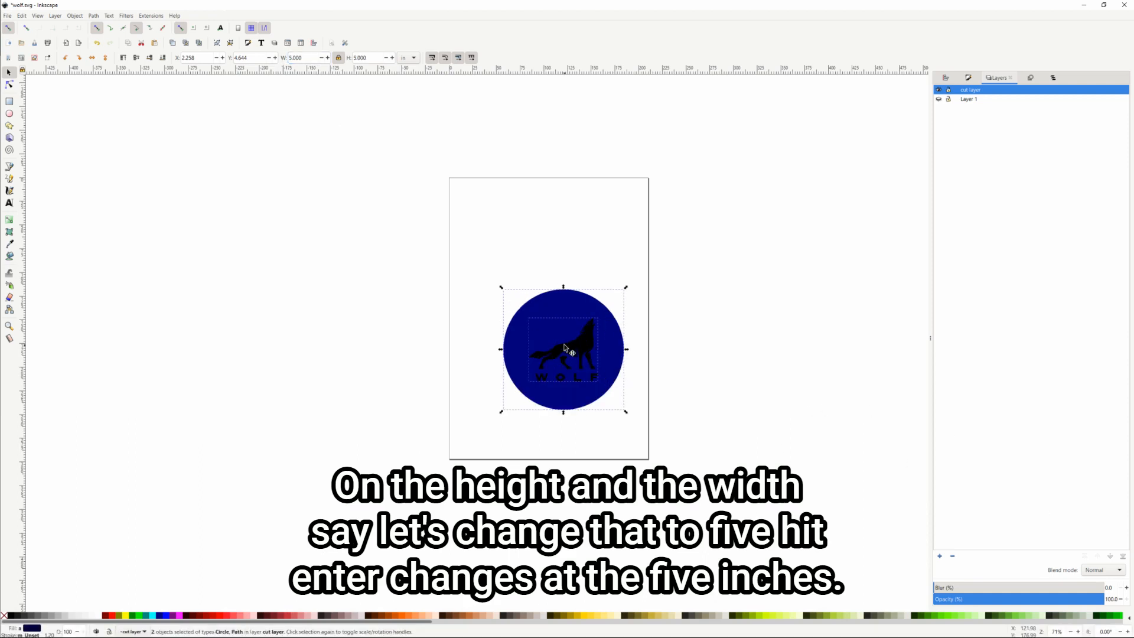
left_click_drag(564, 347, 539, 315)
key("Escape")
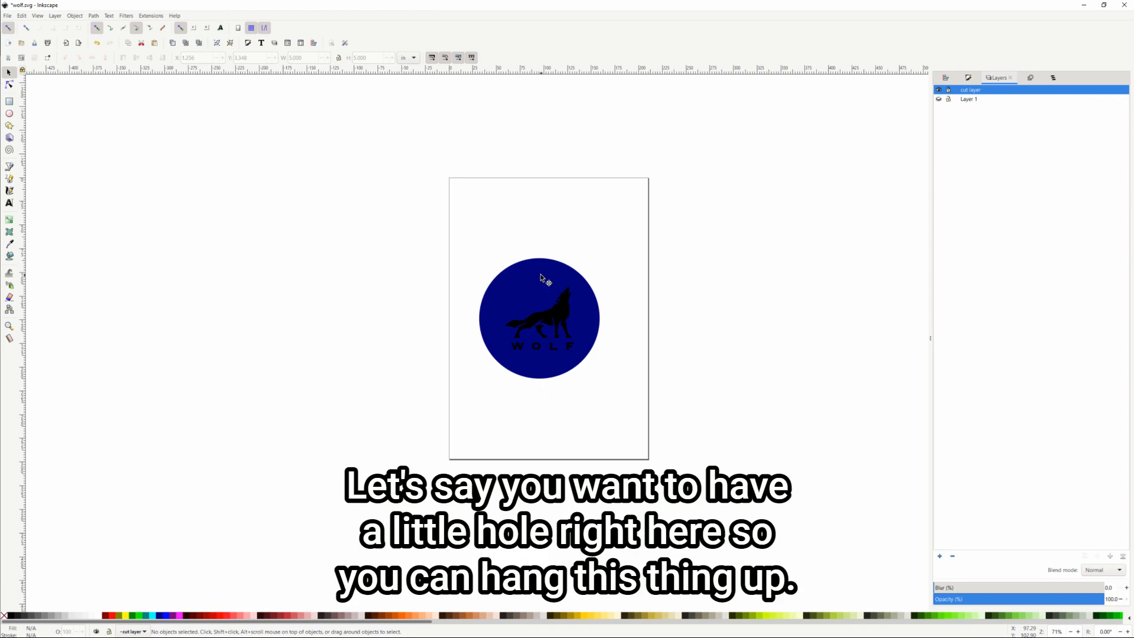
Draw a small green circle, size it to 6 mm, and place it above the badge
left_click(9, 113)
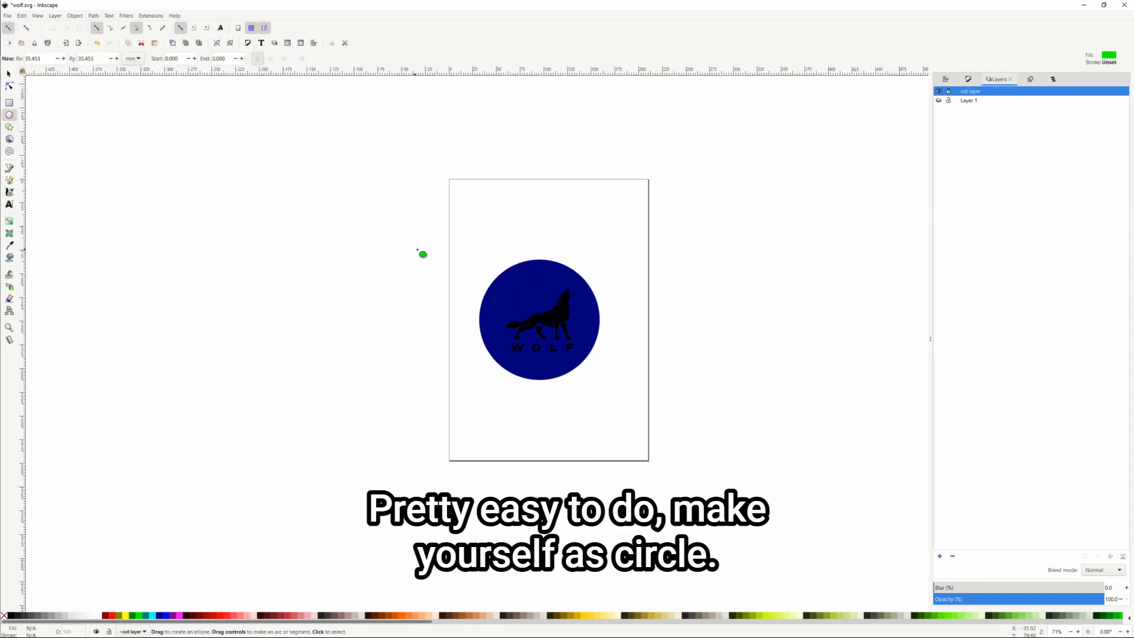
left_click_drag(489, 230, 496, 238)
left_click_drag(304, 58, 277, 60)
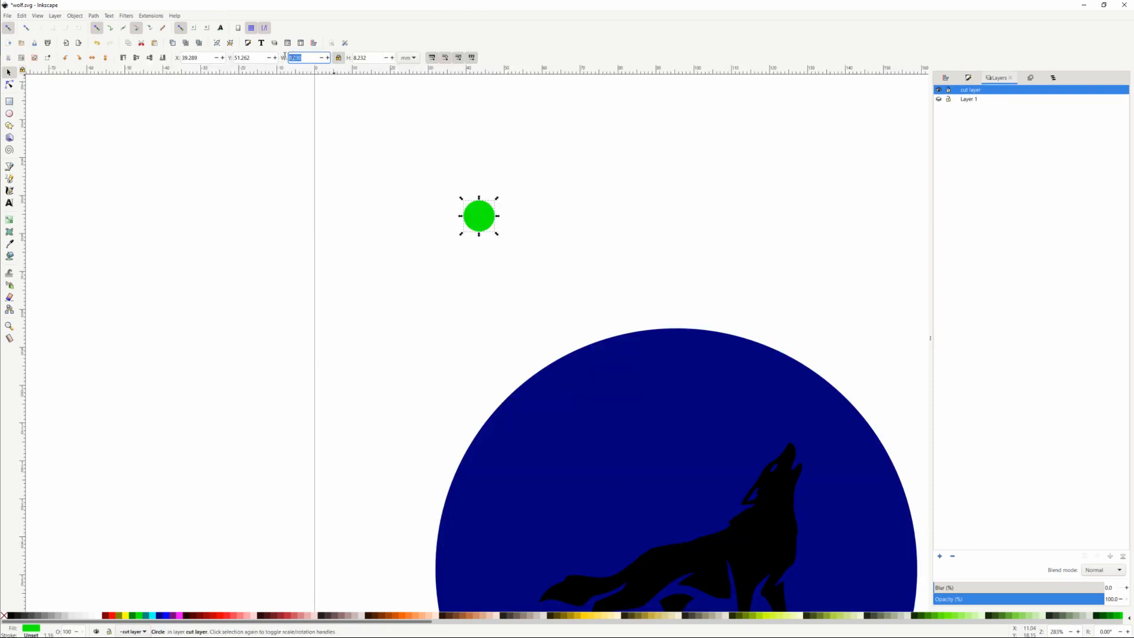
type("6")
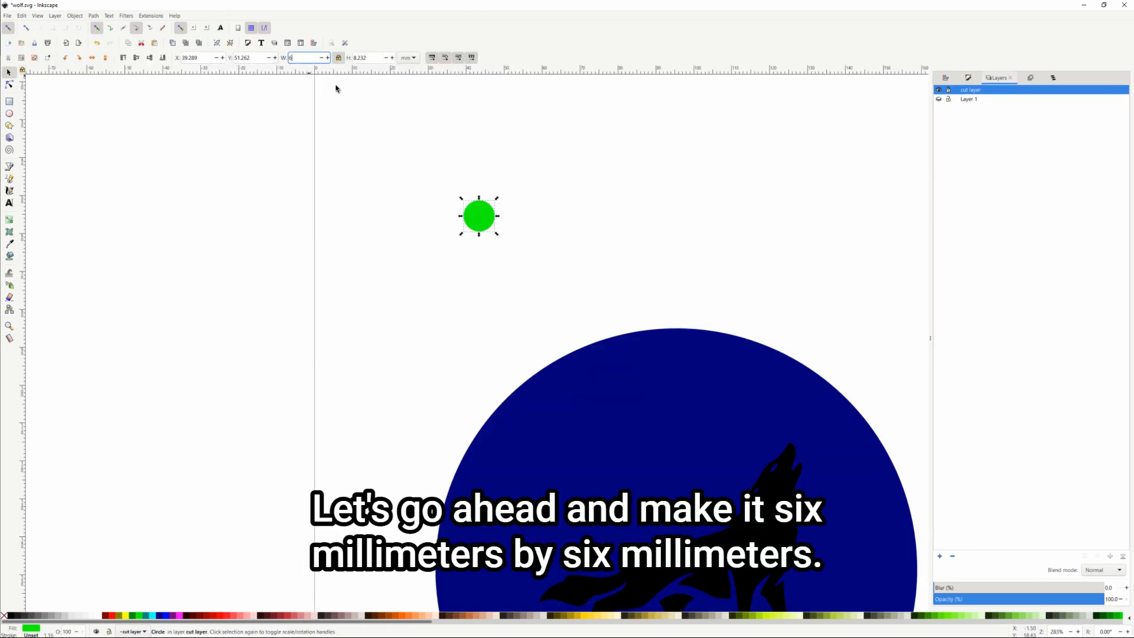
key("Return")
left_click_drag(487, 212, 668, 362)
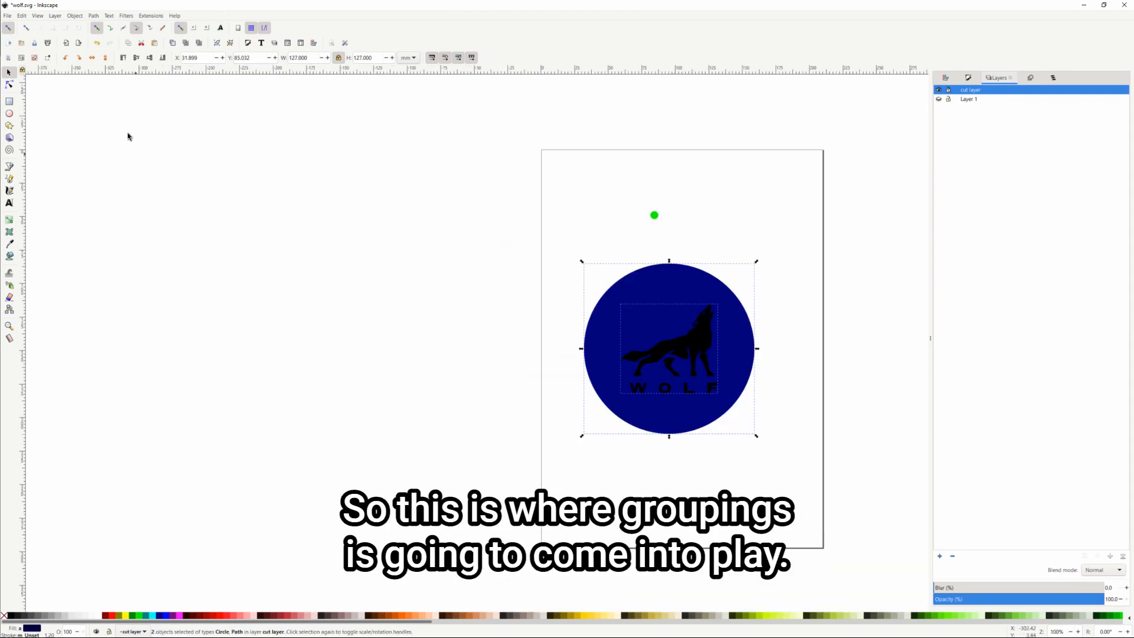
Group the wolf and the navy circle with Object > Group
left_click(75, 16)
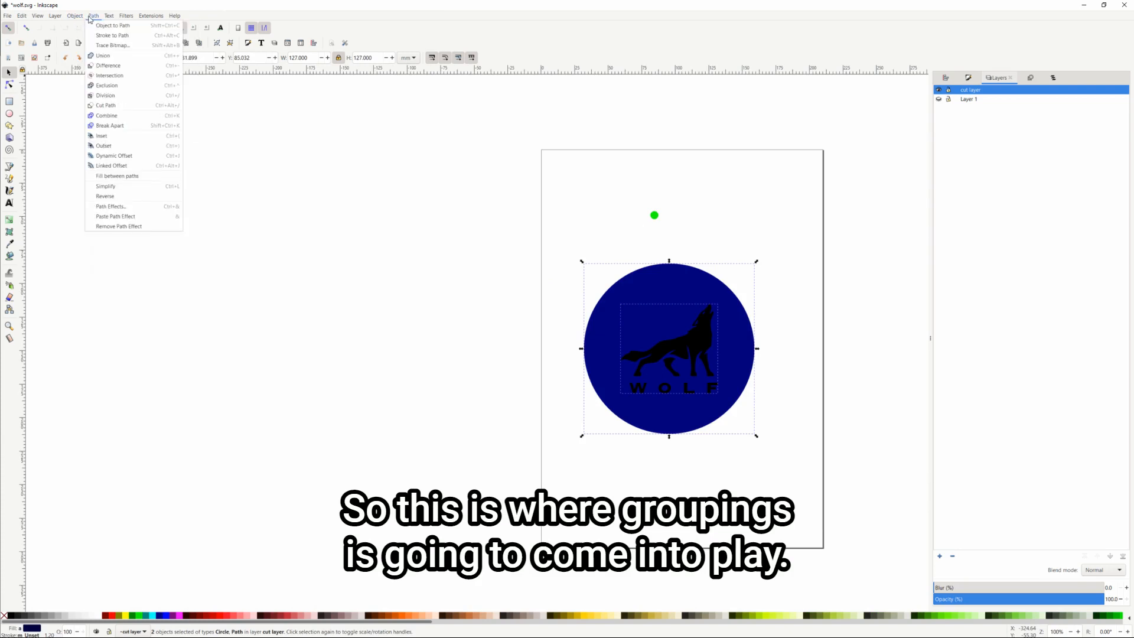
mouse_move(79, 19)
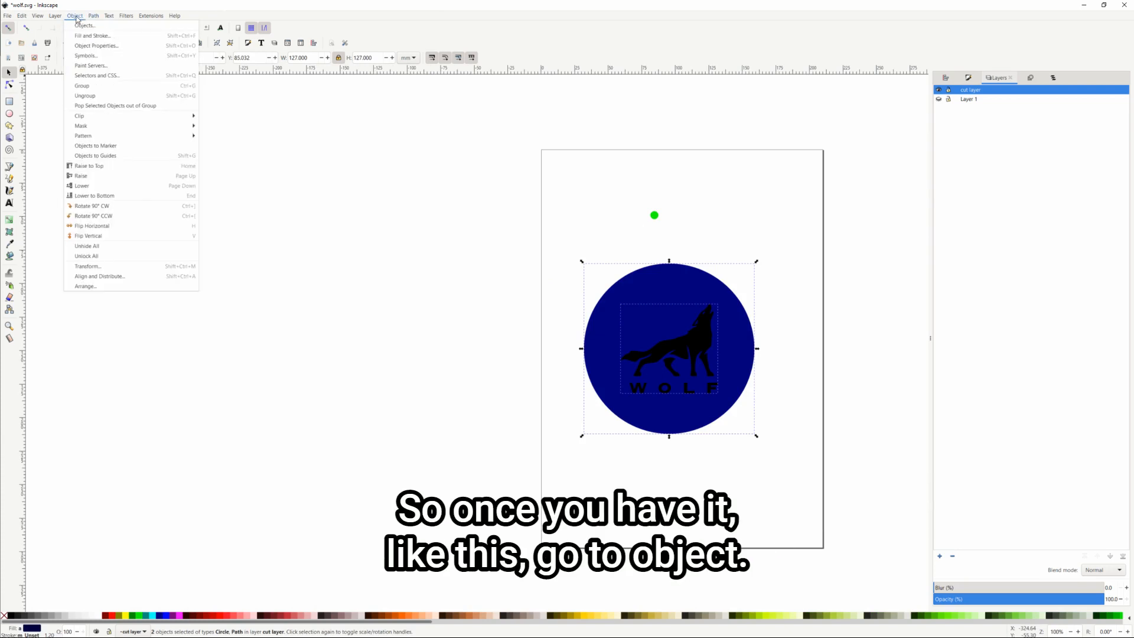
left_click(109, 87)
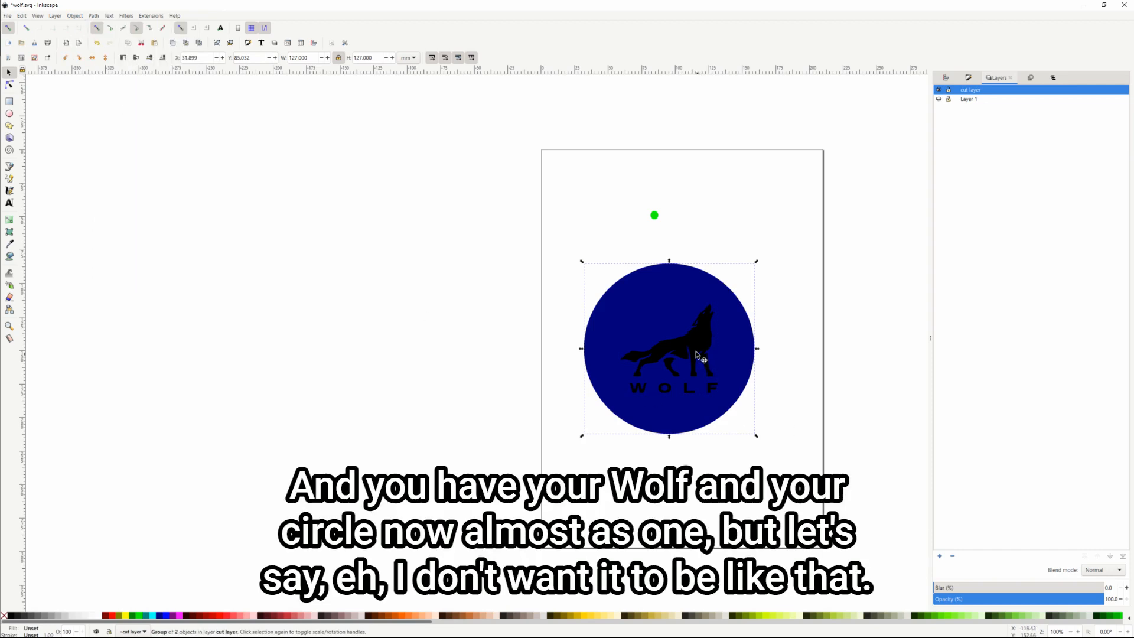
Nudge the wolf-and-circle group slightly up and left below the green dot
left_click(772, 330)
left_click(721, 322)
left_click_drag(721, 321, 712, 323)
left_click_drag(717, 366, 708, 336)
left_click_drag(652, 292, 653, 322)
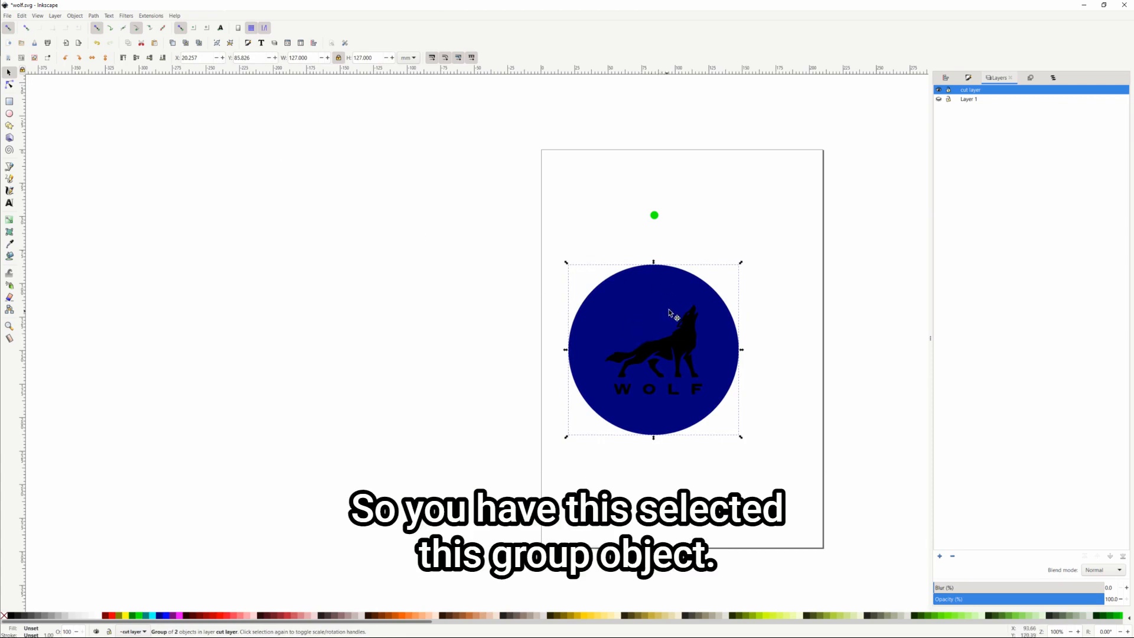
mouse_move(670, 316)
left_mouse_down()
mouse_move(661, 296)
mouse_move(670, 308)
left_mouse_up()
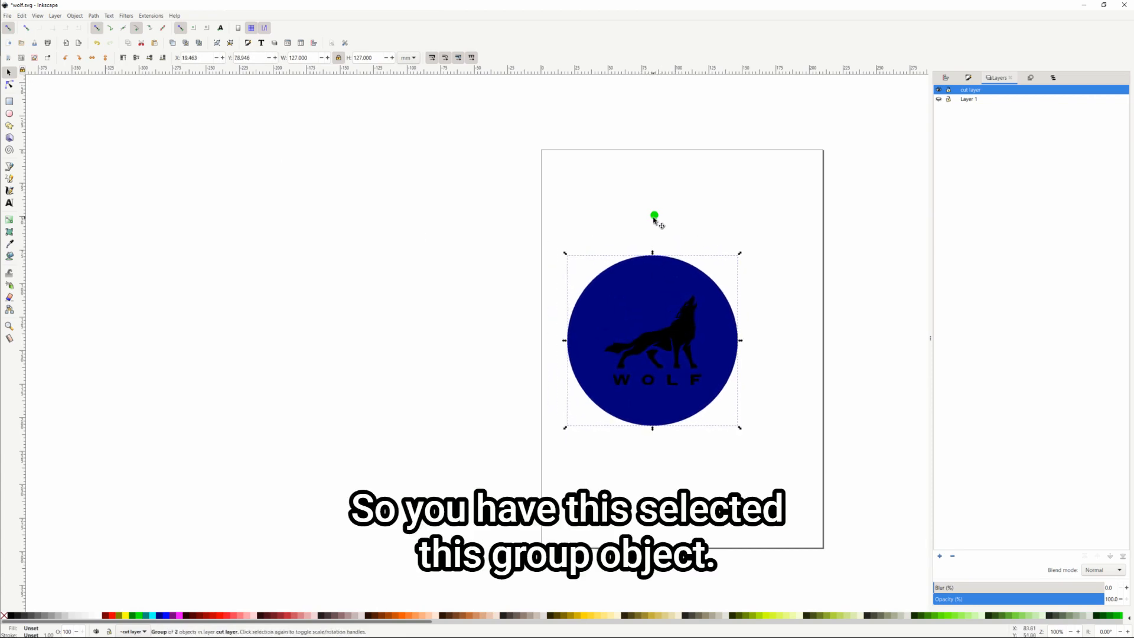
key("shift")
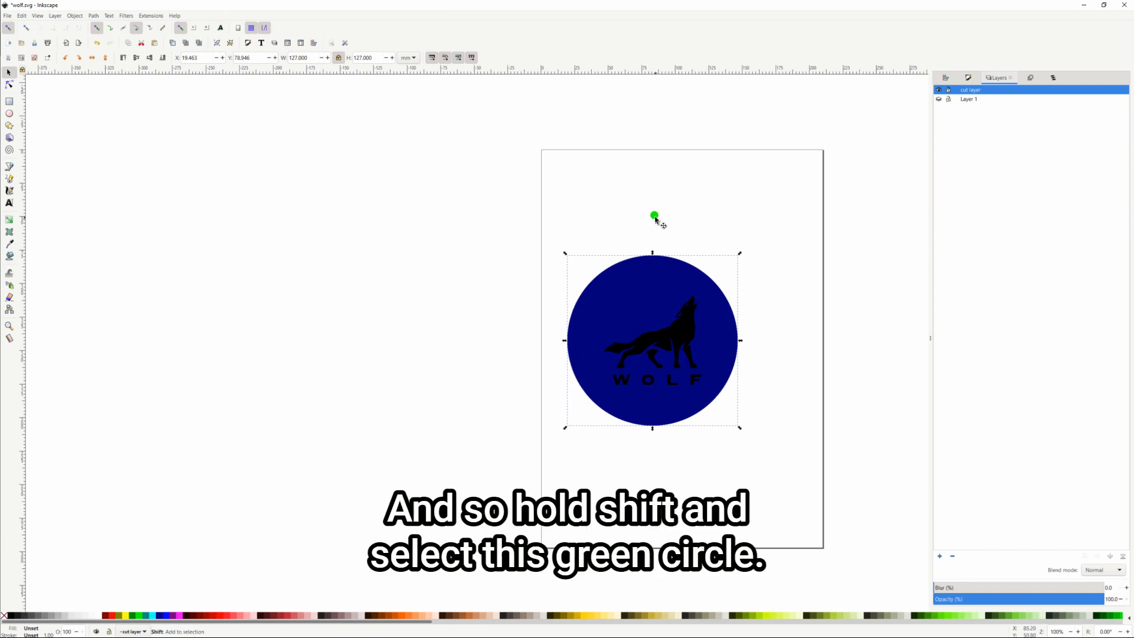
Centre the green dot on the badge horizontally and vertically using Align and Distribute
left_click(656, 218, "shift")
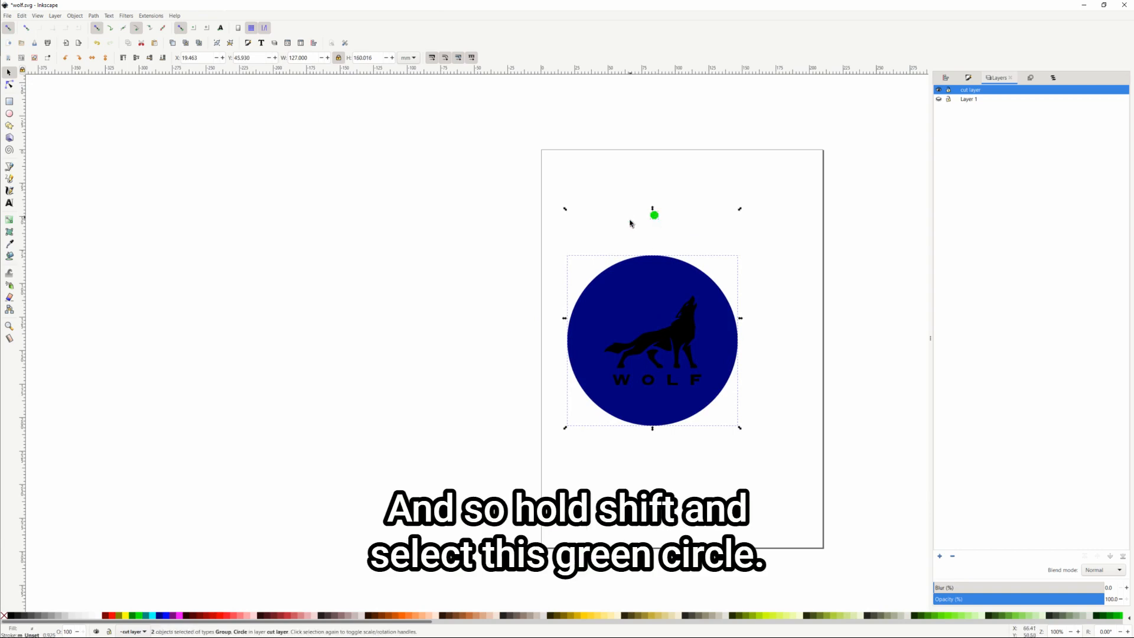
left_click(945, 78)
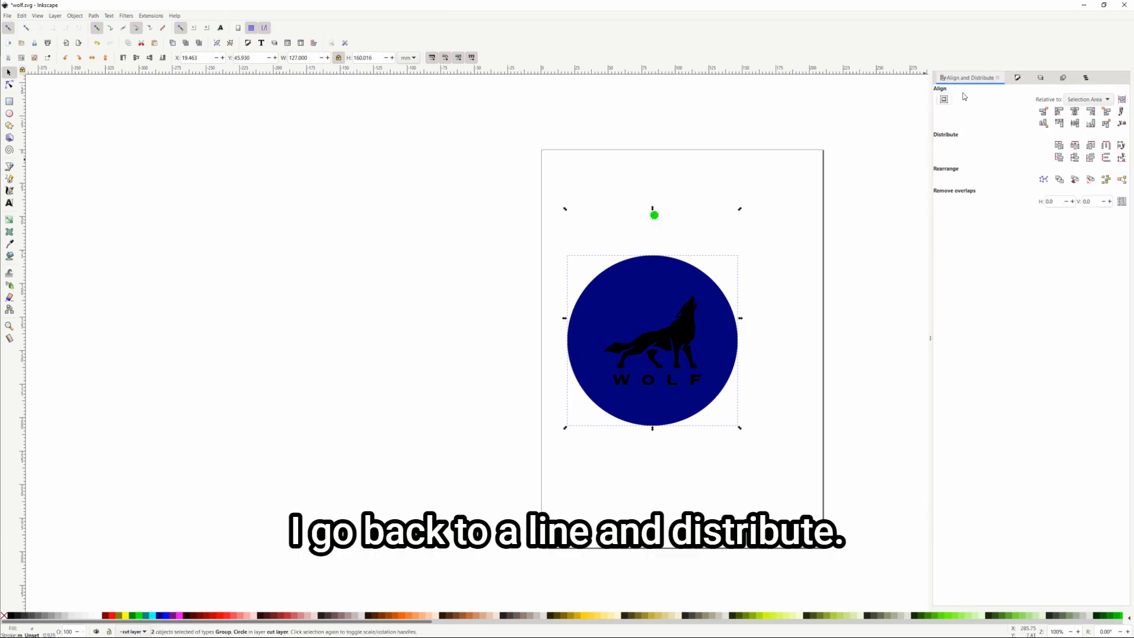
left_click(1076, 112)
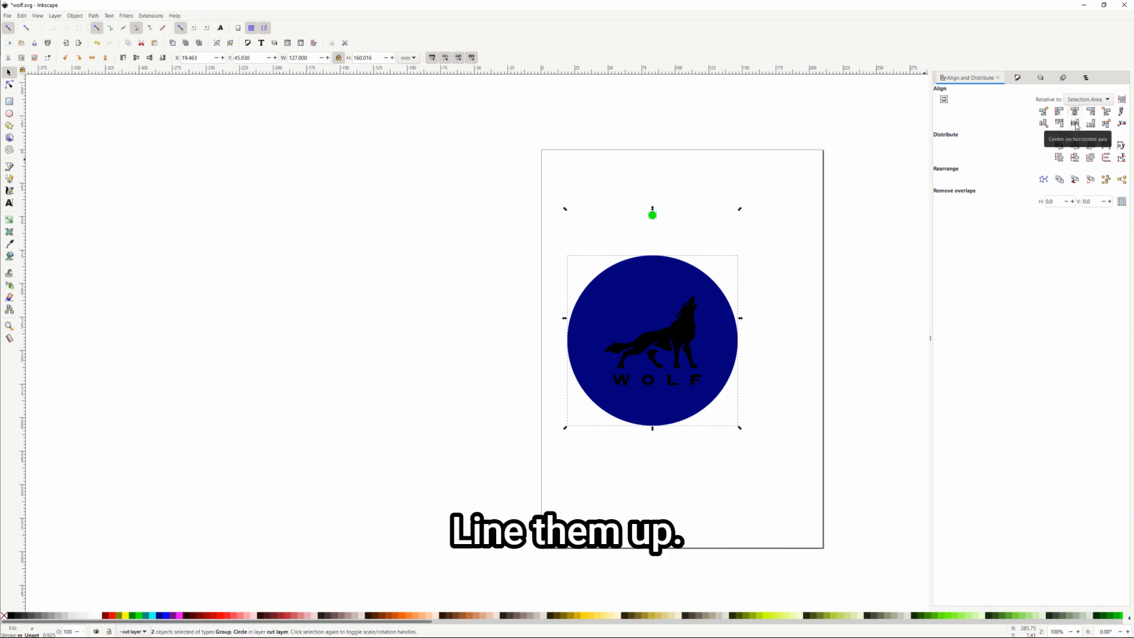
left_click(1075, 124)
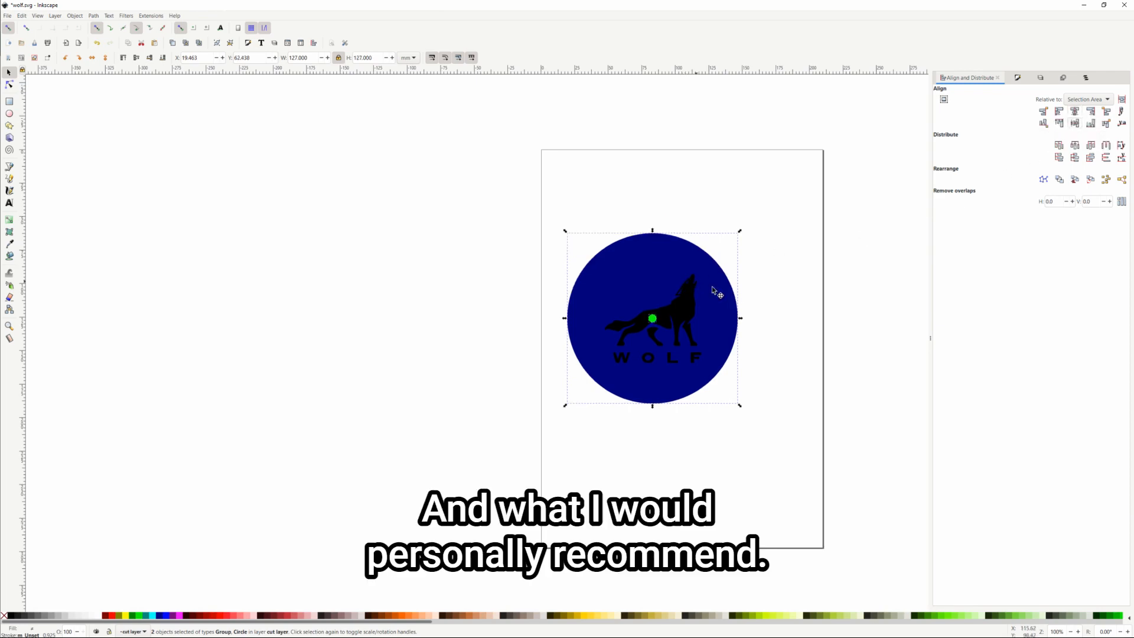
Raise the green dot with arrow-key nudges to just inside the navy circle's top edge
left_click(763, 306)
left_click(652, 319)
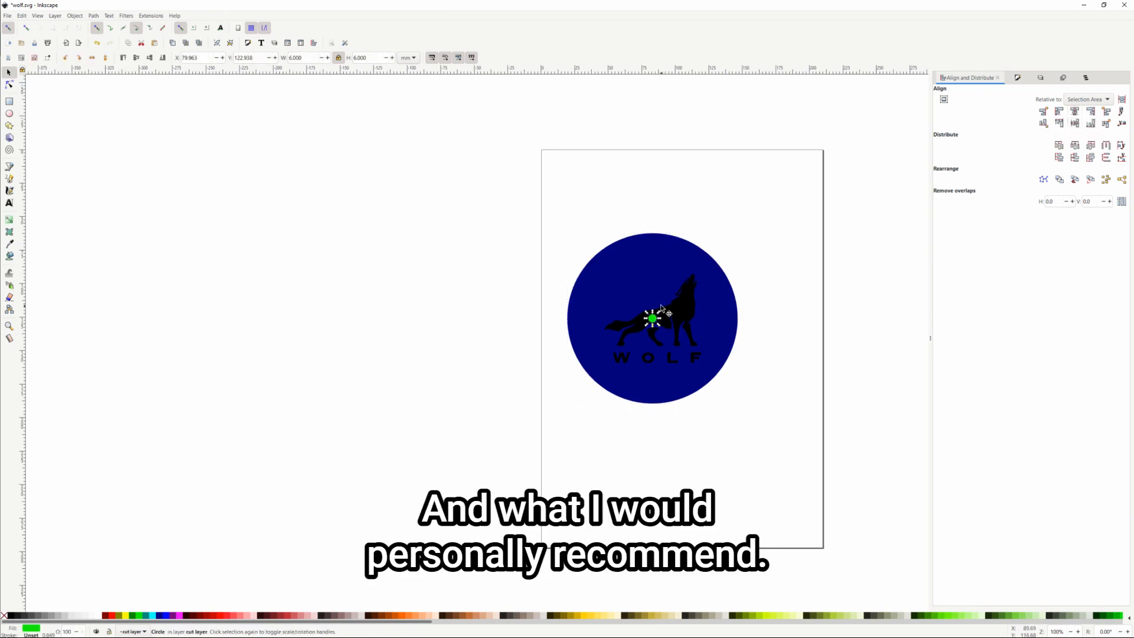
key("Up")
key("Up")
key("Up")
key("Up")
key("Up")
key("Up")
key("Up")
key("Up")
key("Up")
key("Up")
key("Up")
key("Up")
key("Up")
key("Up")
key("Up")
key("Up")
key("Up")
key("Up")
key("Up")
key("Up")
key("Up")
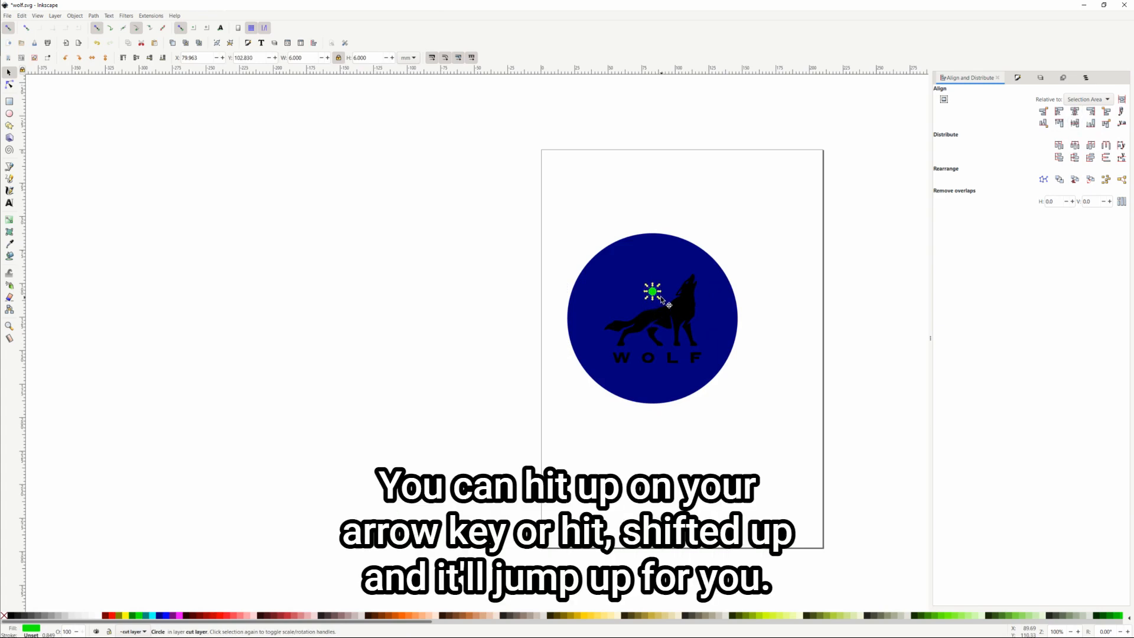
key("shift")
key("shift+Up")
key("shift+Up")
key("shift+Up")
key("shift+Up")
key("shift+Up")
key("shift+Up")
key("shift+Up")
key("shift+Down")
key("Escape")
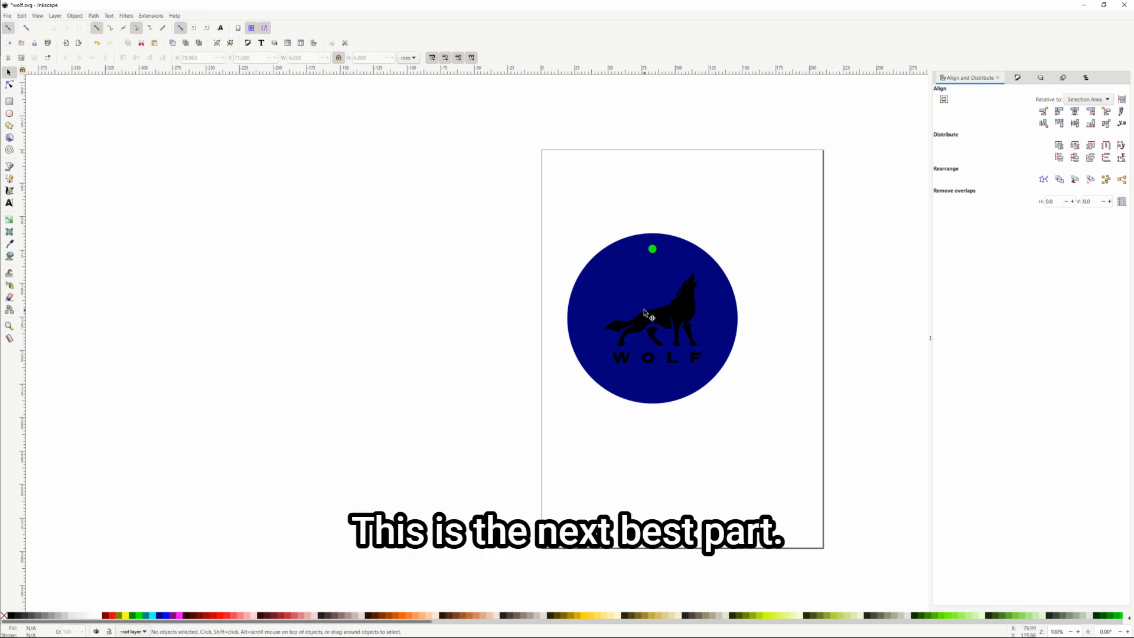
Apply Path > Difference to the green dot and the wolf-and-circle group
left_click(653, 249)
scroll(653, 250, "up", 3)
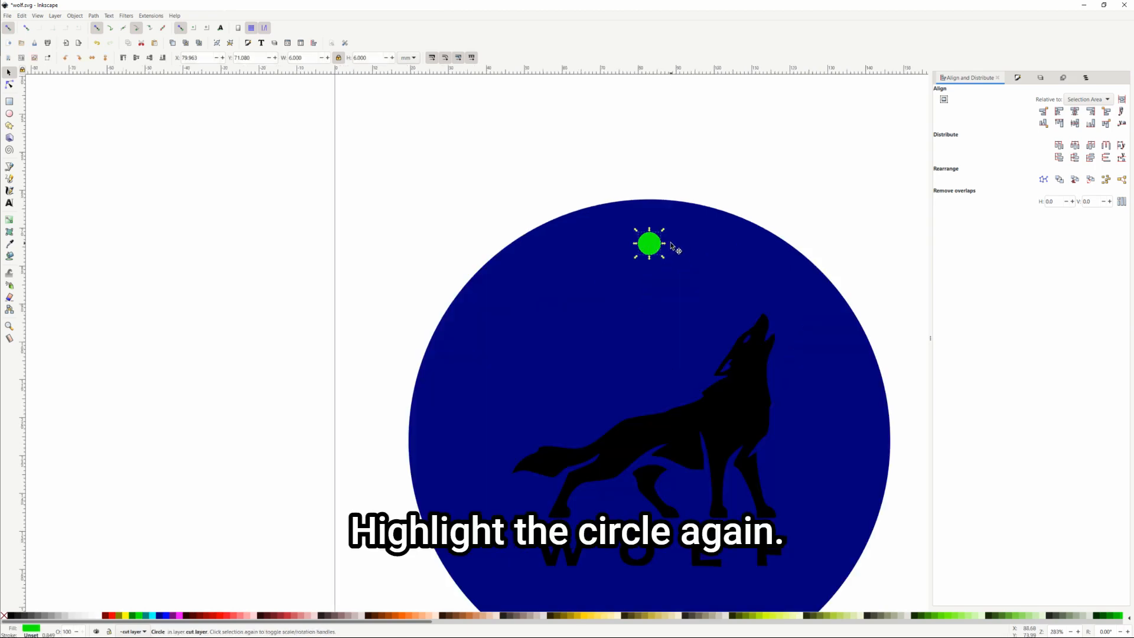
key("shift")
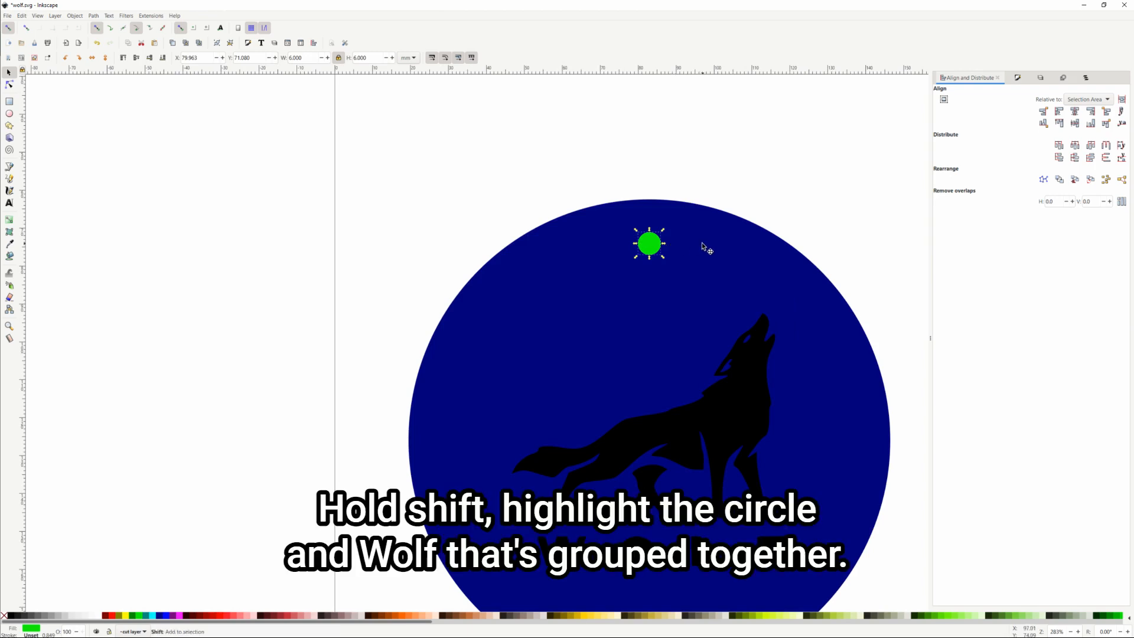
left_click(712, 231, "shift")
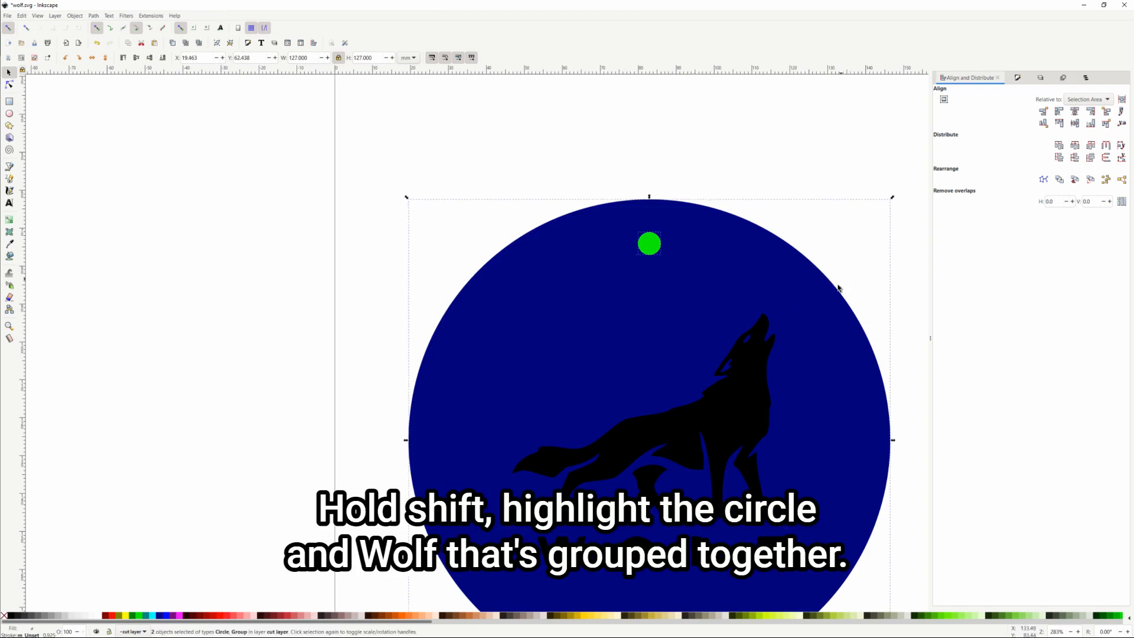
left_click(94, 16)
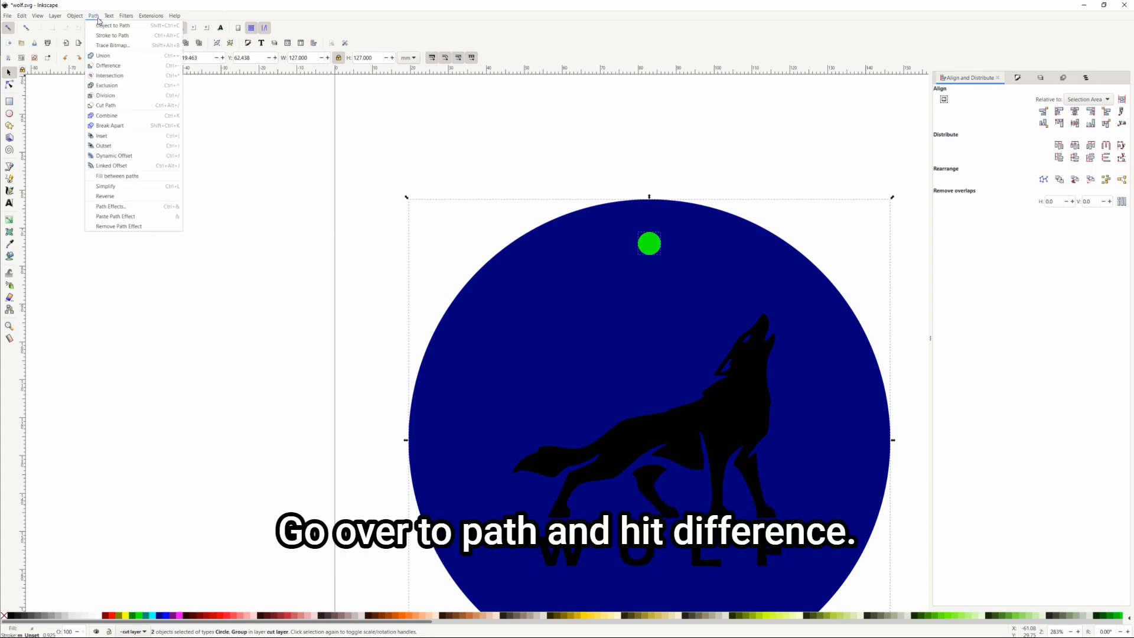
left_click(124, 65)
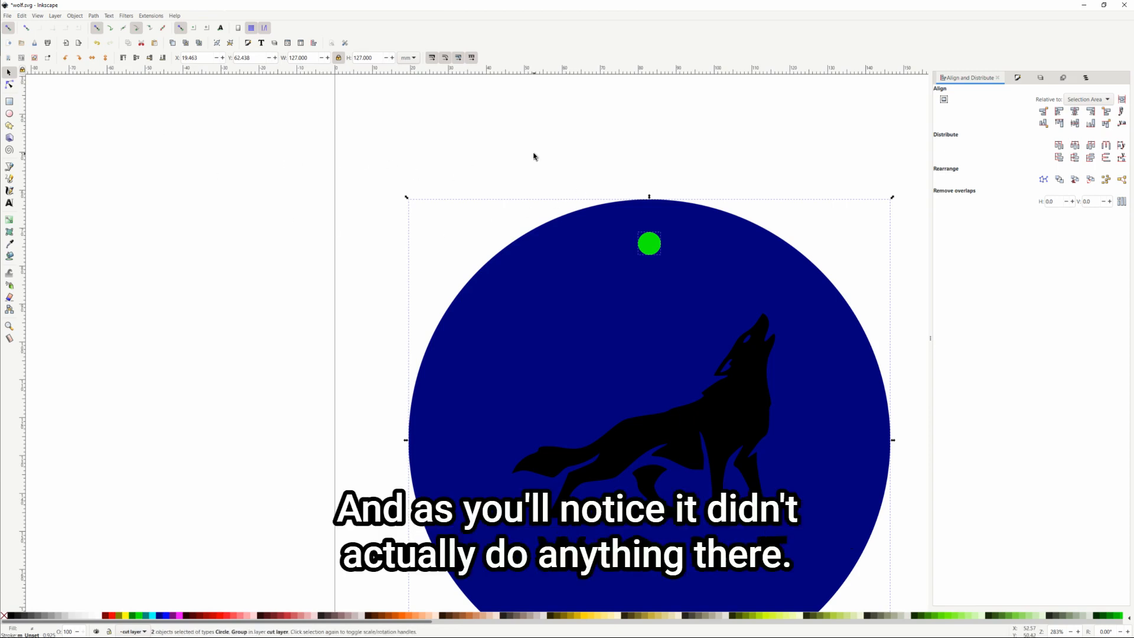
Ungroup the badge so the wolf path and navy circle become separate objects
left_click(560, 158)
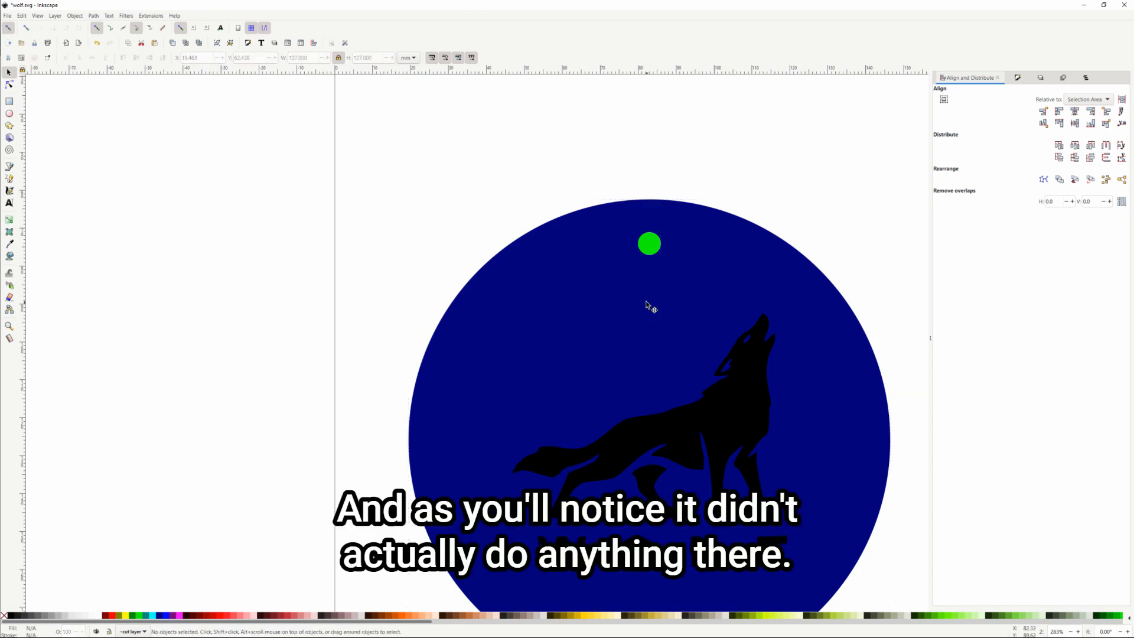
left_click(687, 415)
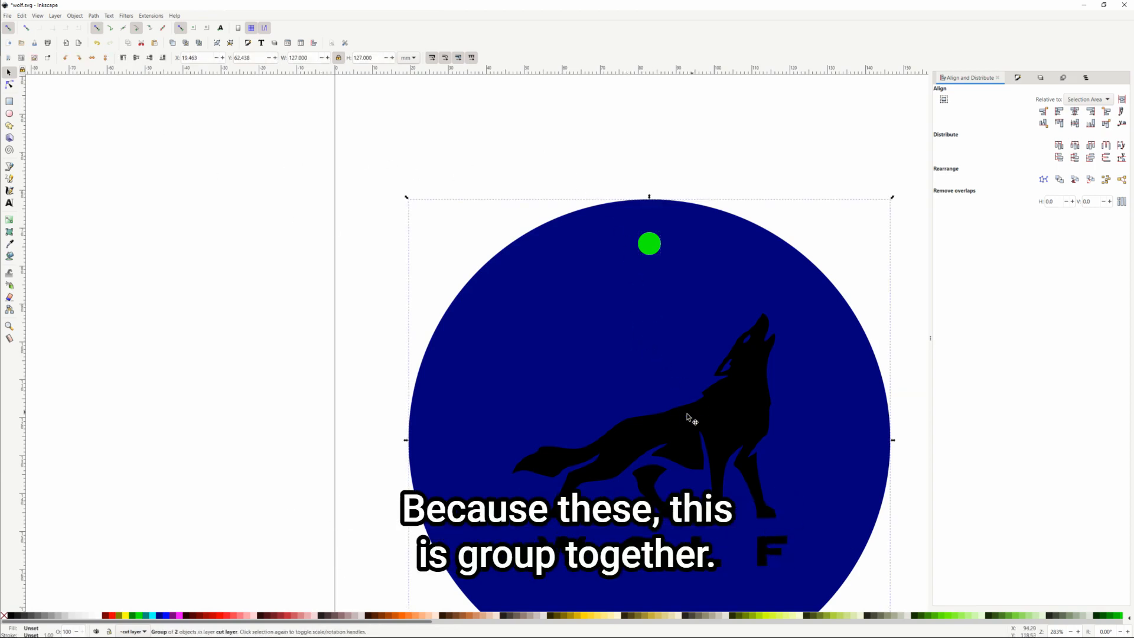
left_click(75, 16)
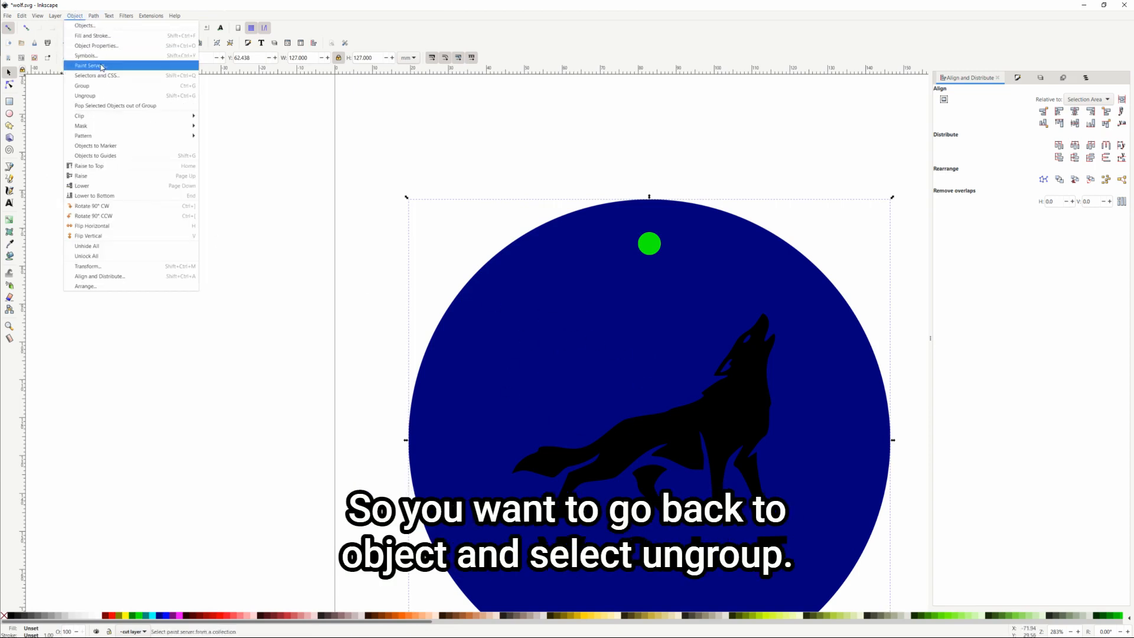
left_click(104, 97)
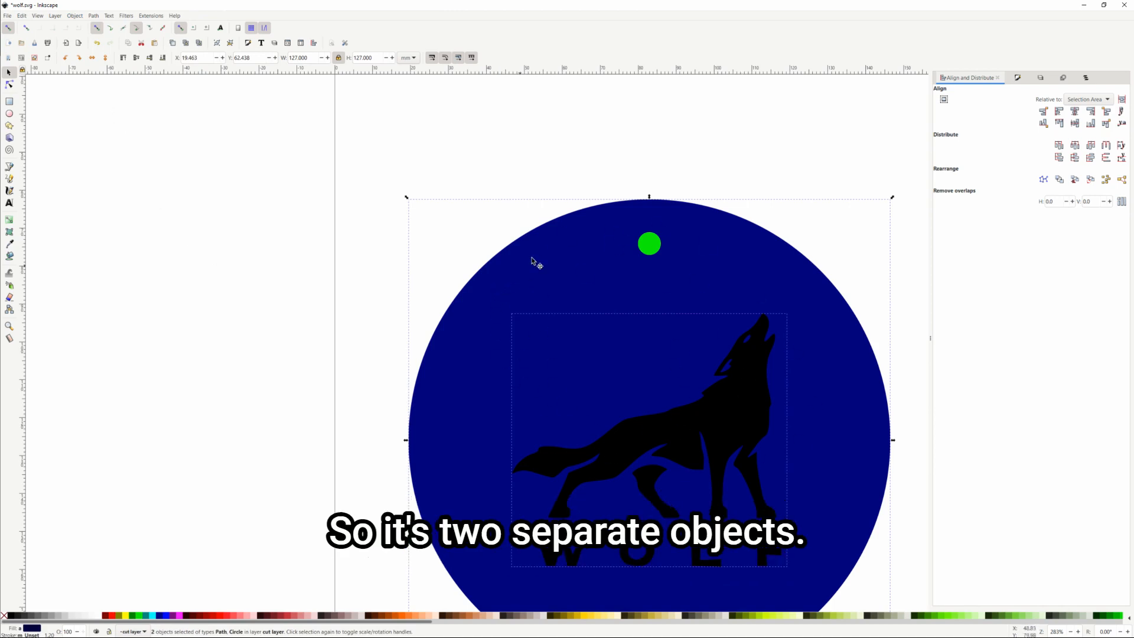
Subtract the green circle from the navy circle with Path > Difference, leaving a hanging hole
left_click(658, 141)
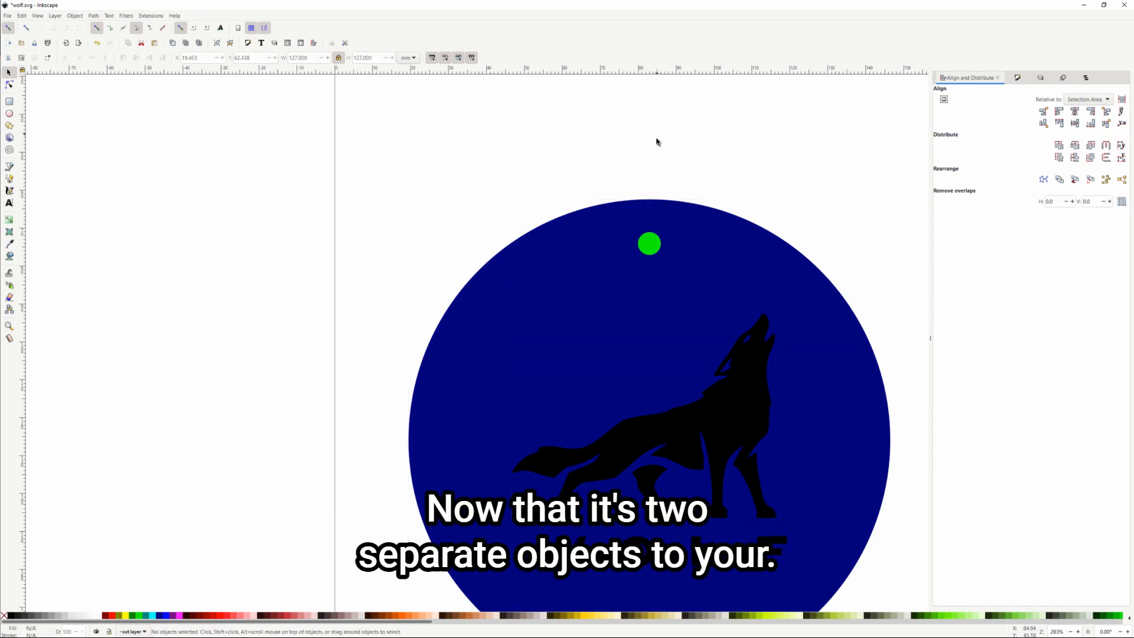
left_click(635, 293)
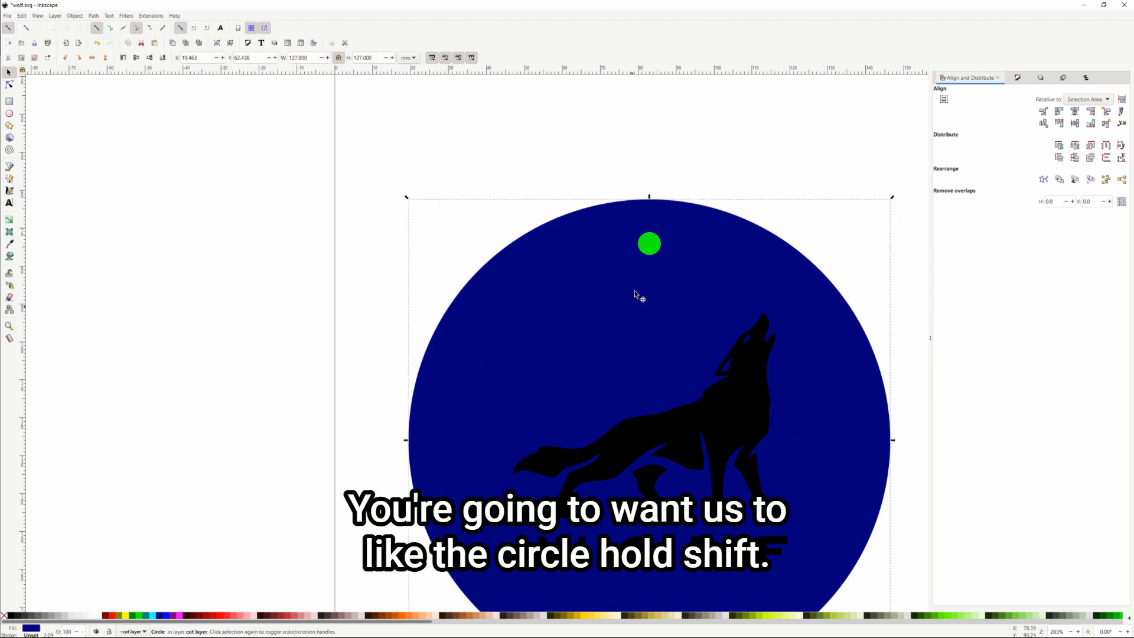
left_click(650, 248, "shift")
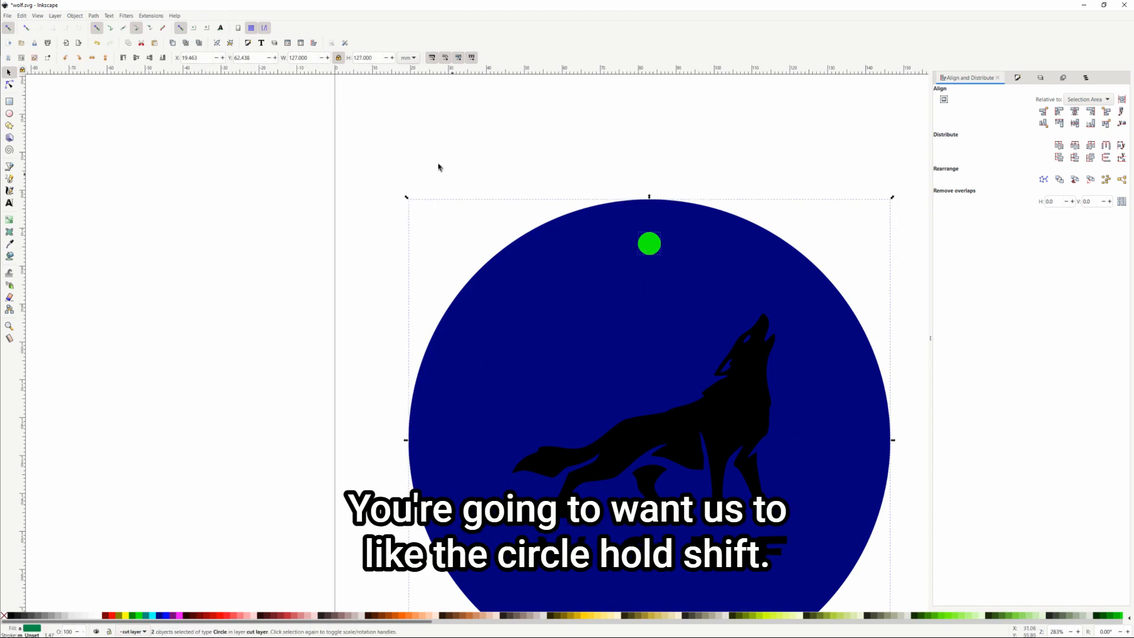
left_click(94, 16)
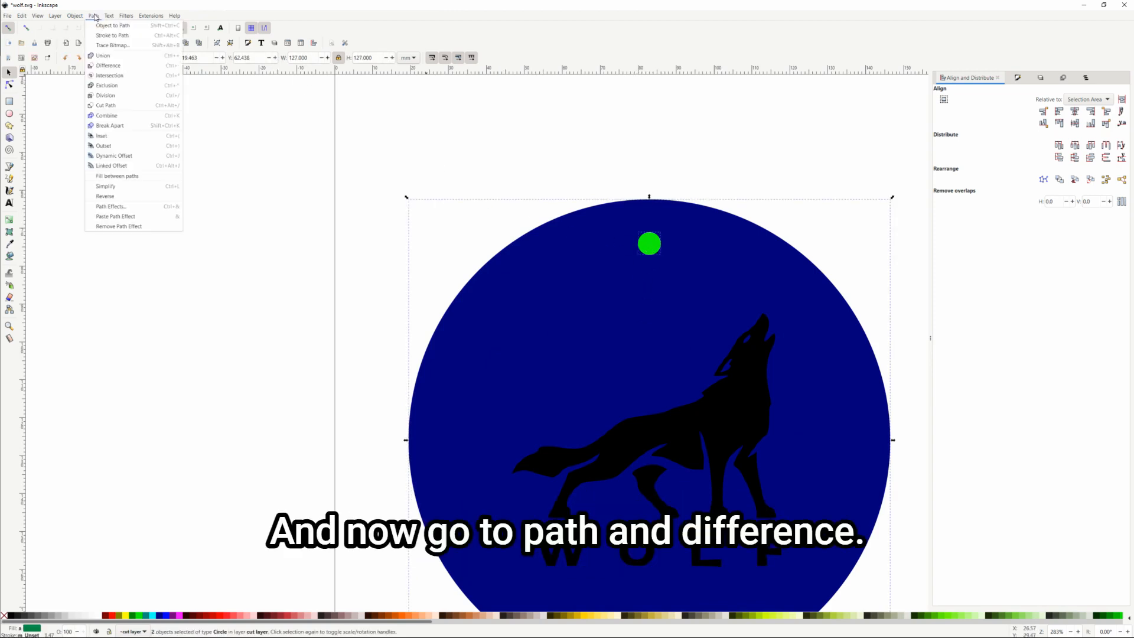
left_click(108, 66)
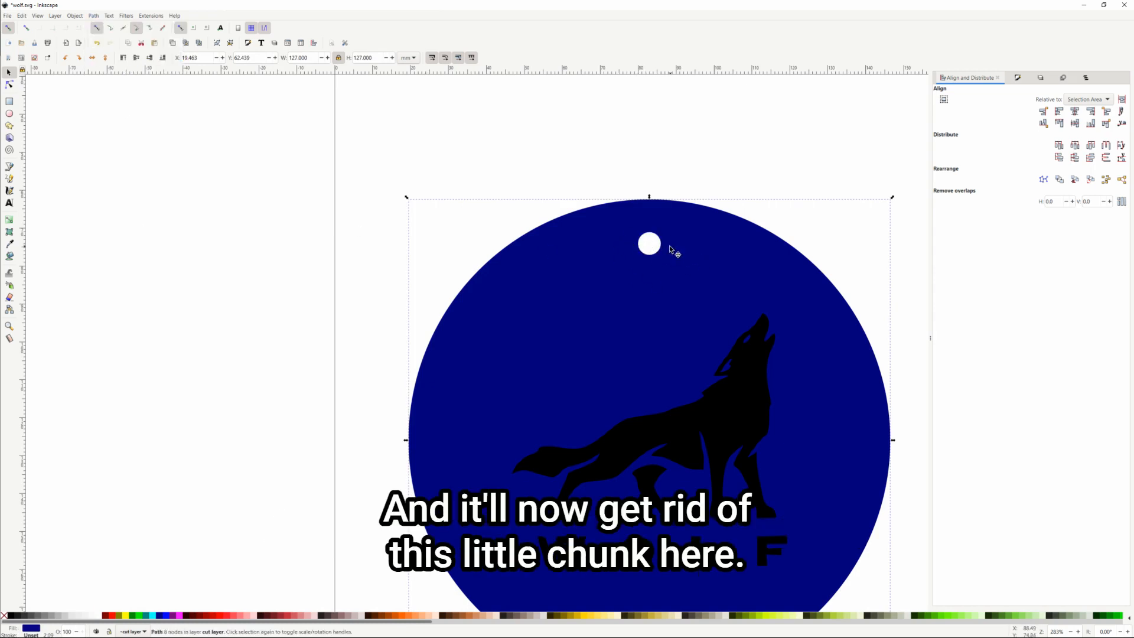
left_click(652, 180)
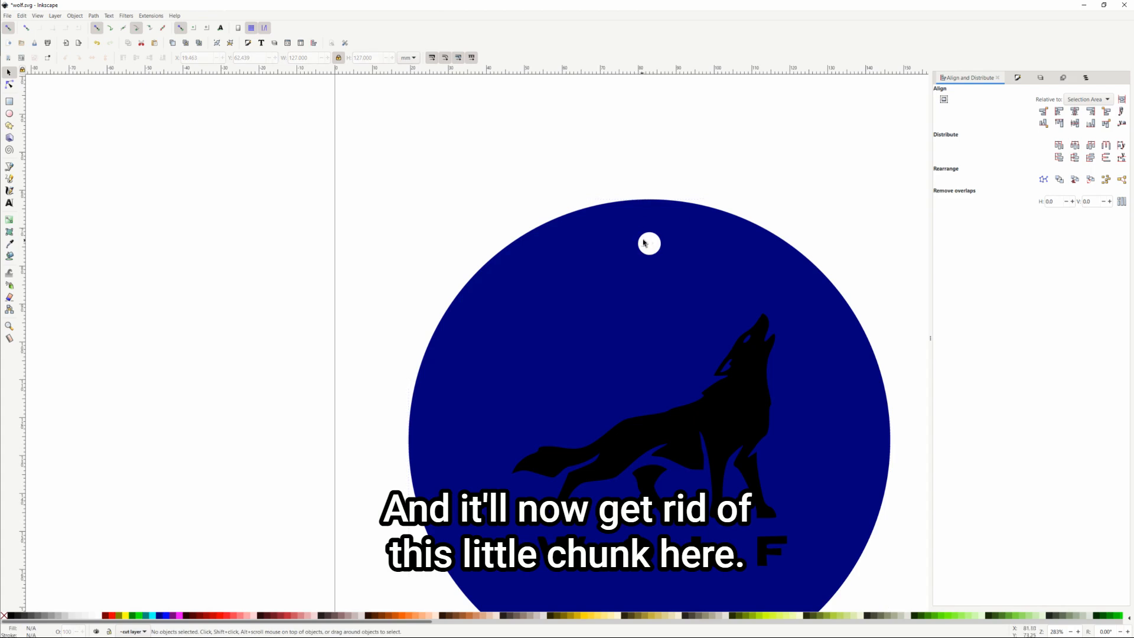
scroll(644, 171, "down", 2)
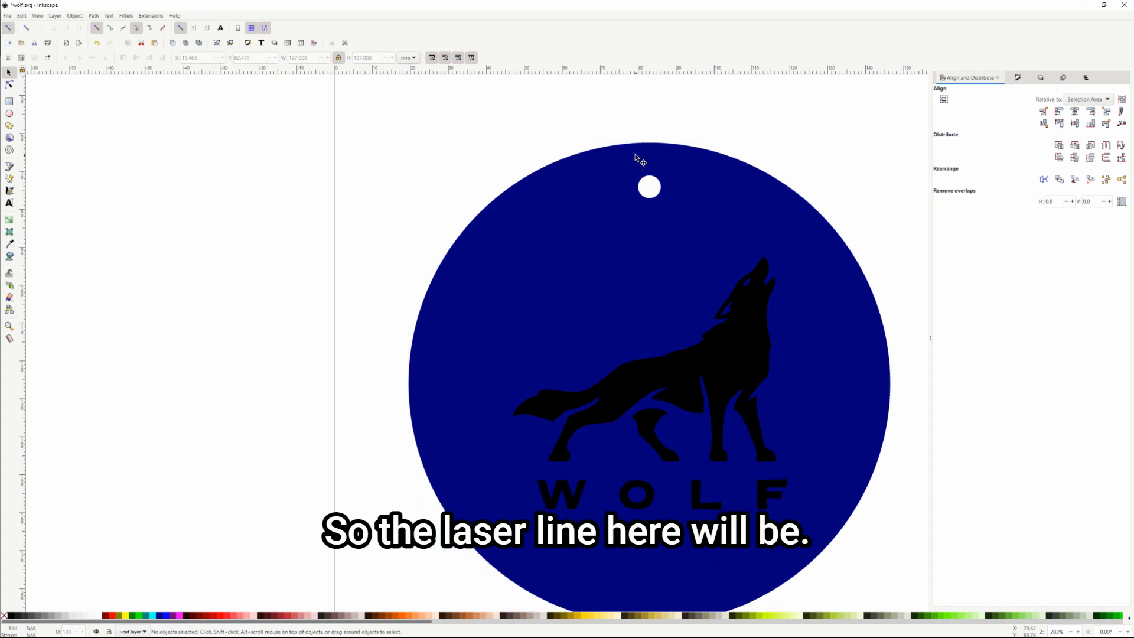
Save the finished badge as wolf.svg via File > Save
scroll(641, 151, "down", 1)
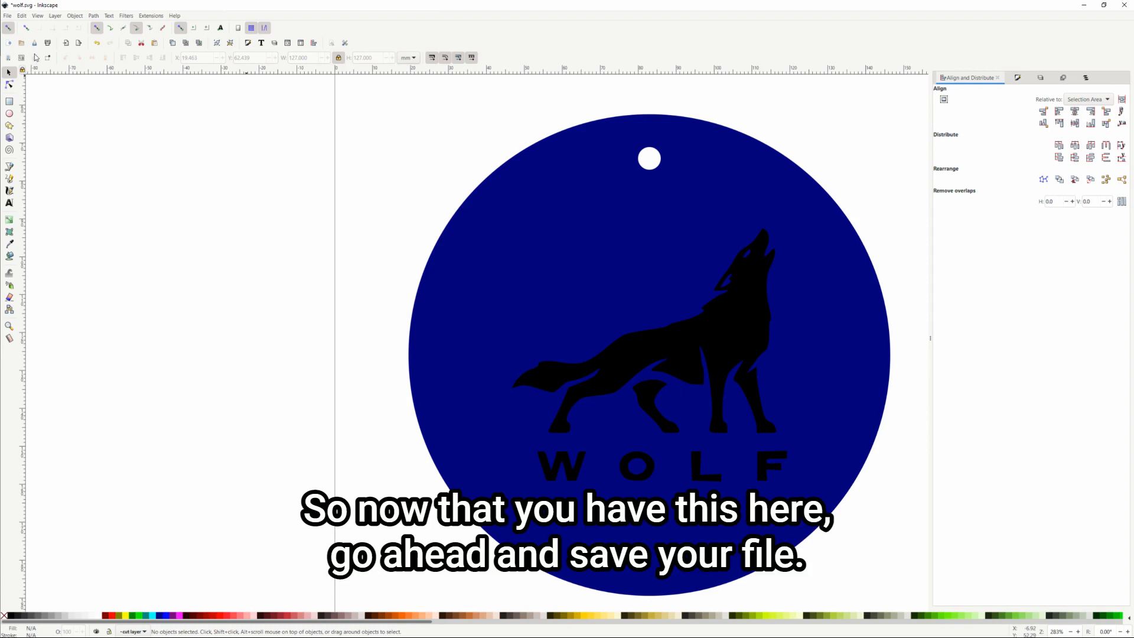
left_click(8, 16)
left_click(15, 80)
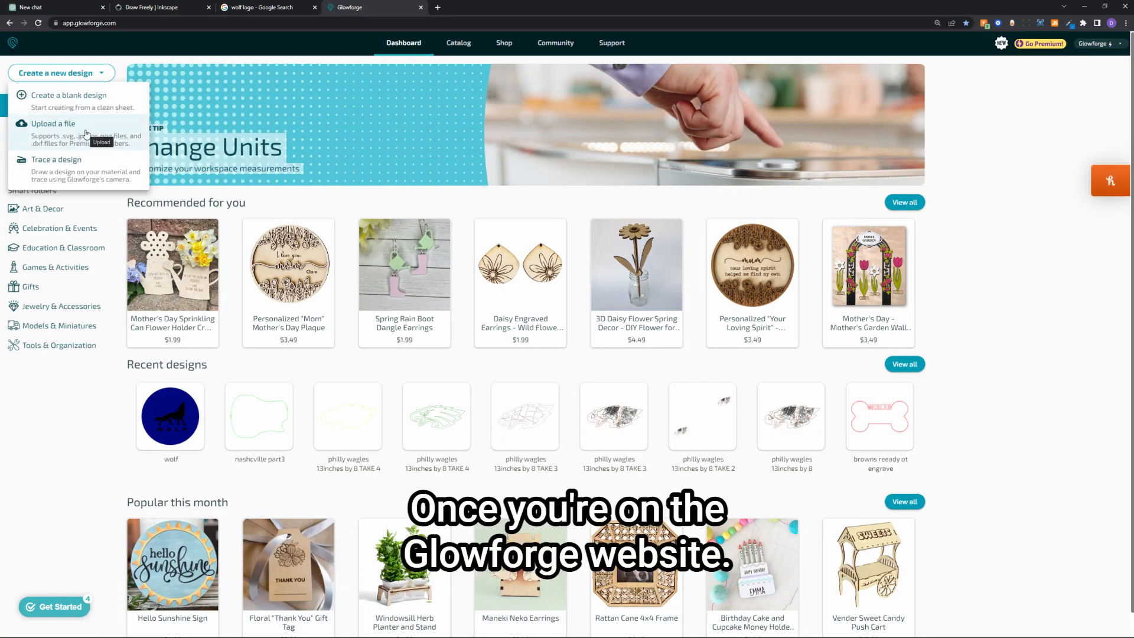
Upload the wolf 2 file as a new Glowforge design
left_click(87, 134)
left_click(227, 65)
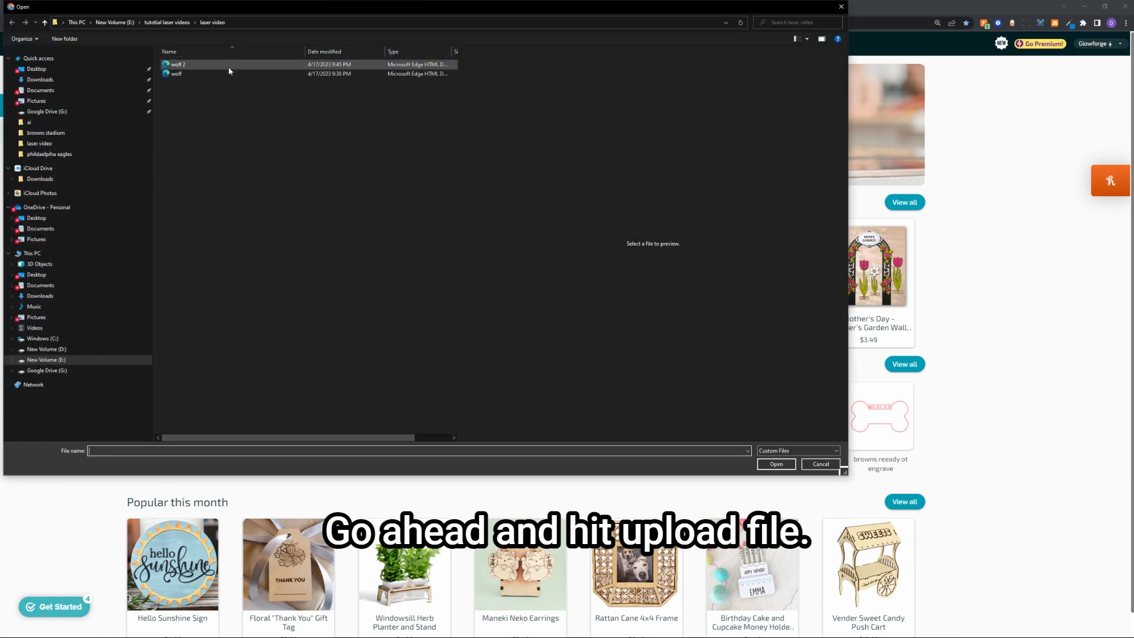
left_click(776, 464)
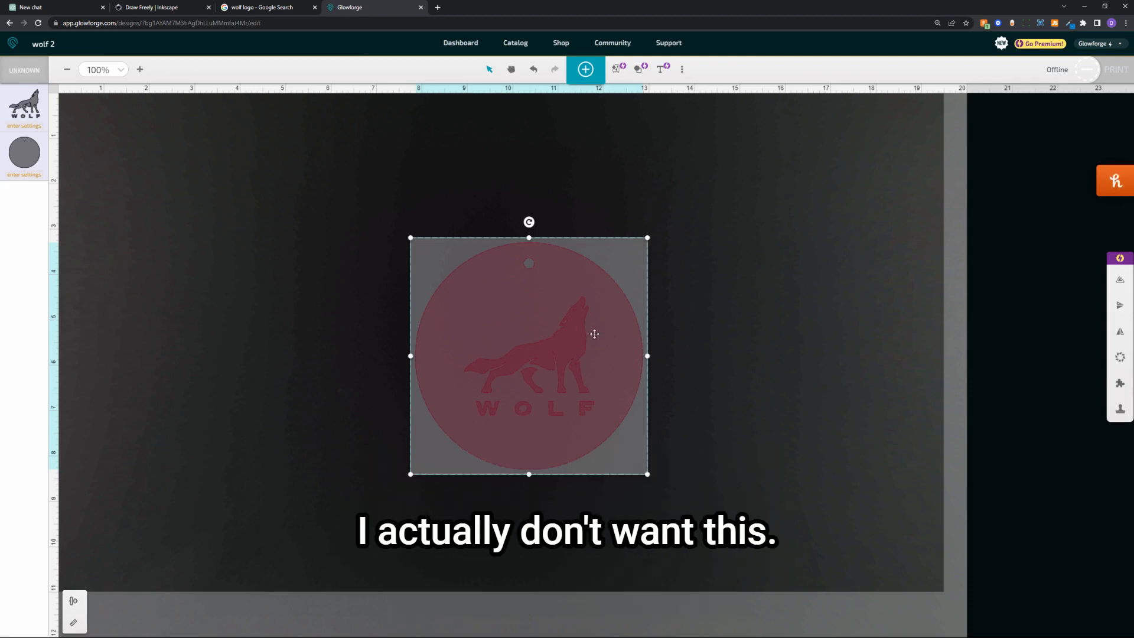
Undo a trial move of the badge, deselect it, and bring up the wolf artwork's settings
left_click_drag(593, 333, 515, 288)
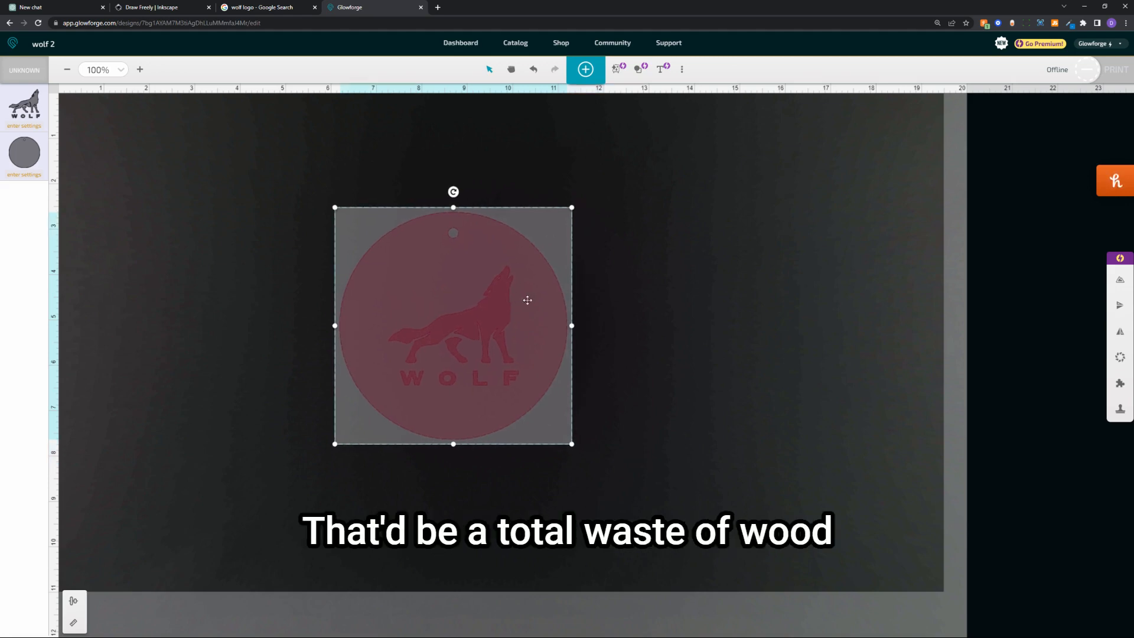
key("ctrl+z")
left_click(450, 208)
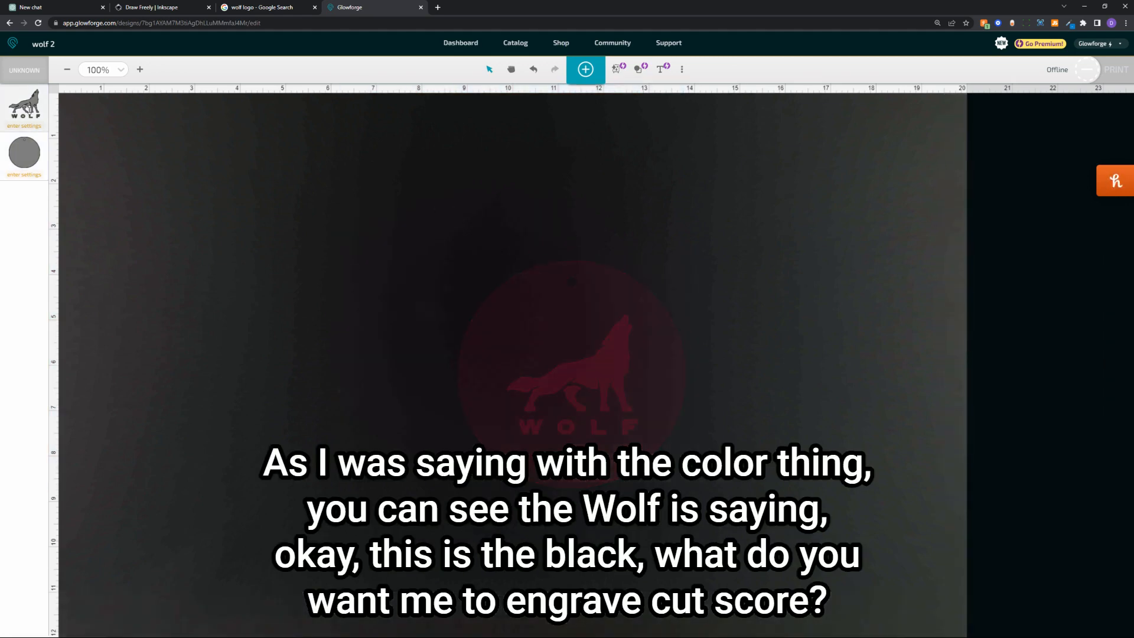
left_click(29, 109)
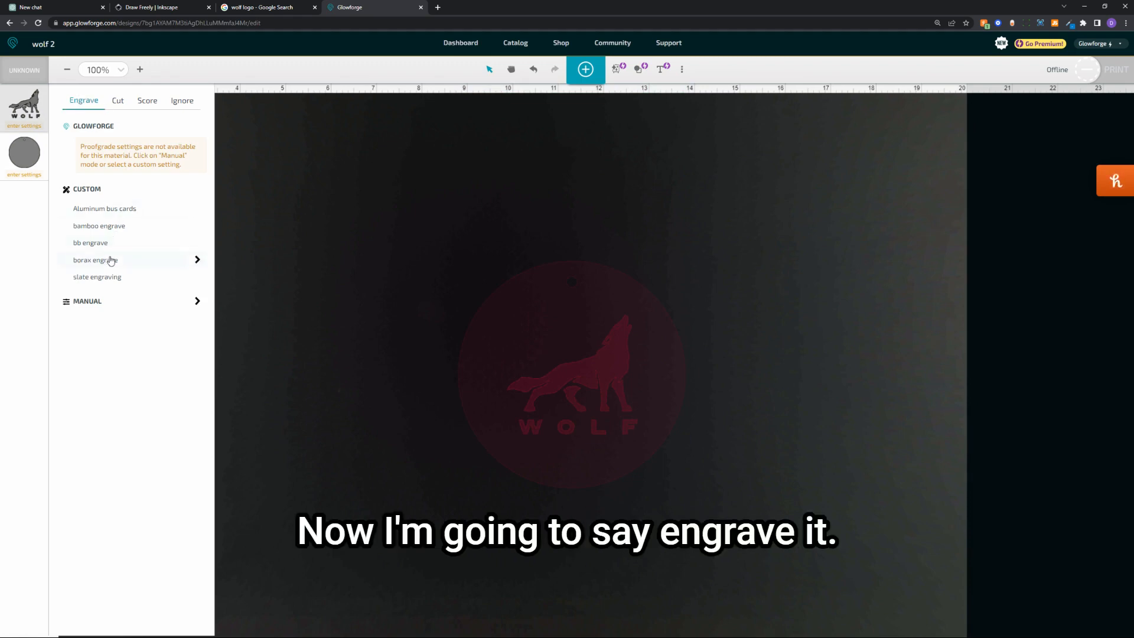
Assign the bb engrave preset to the wolf: speed 785, power 60, 195 lines per inch
left_click(109, 243)
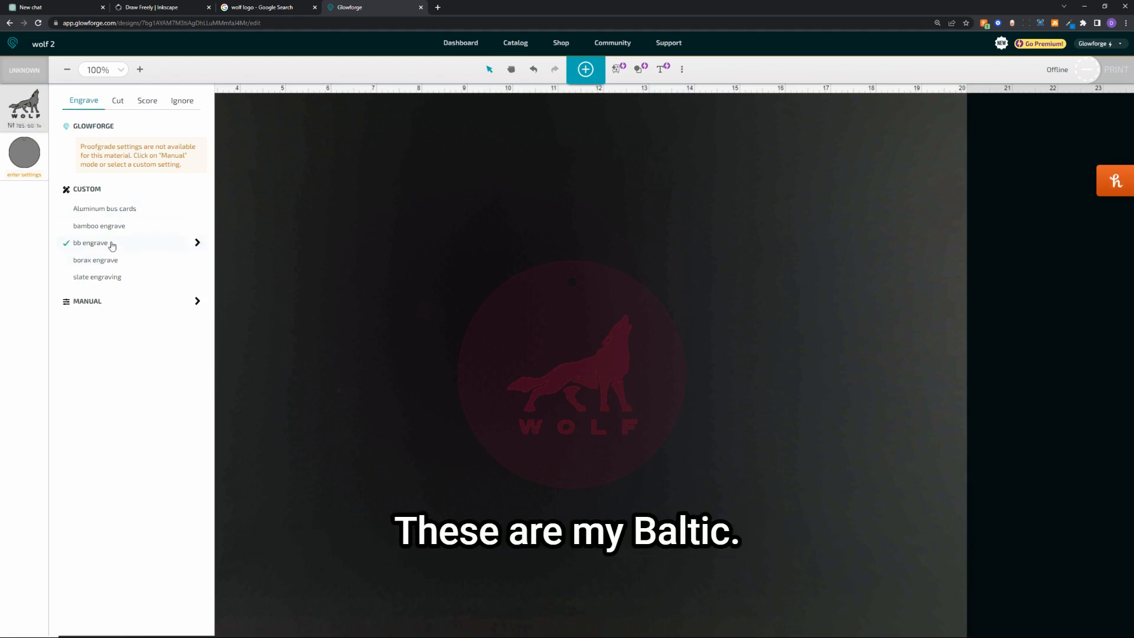
left_click(196, 244)
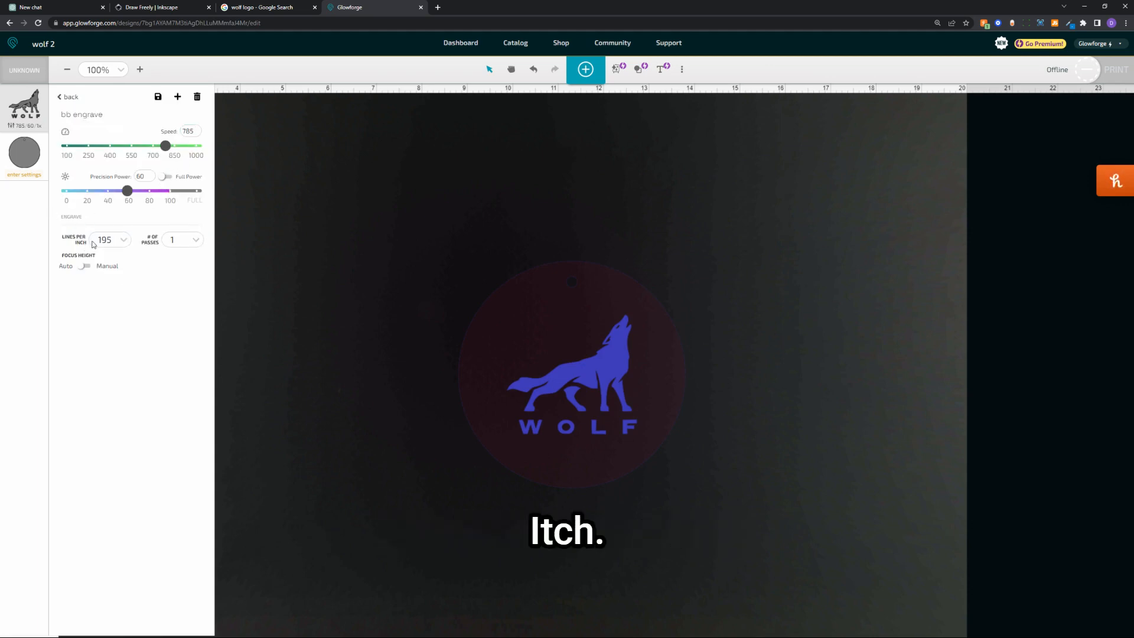
left_click(102, 240)
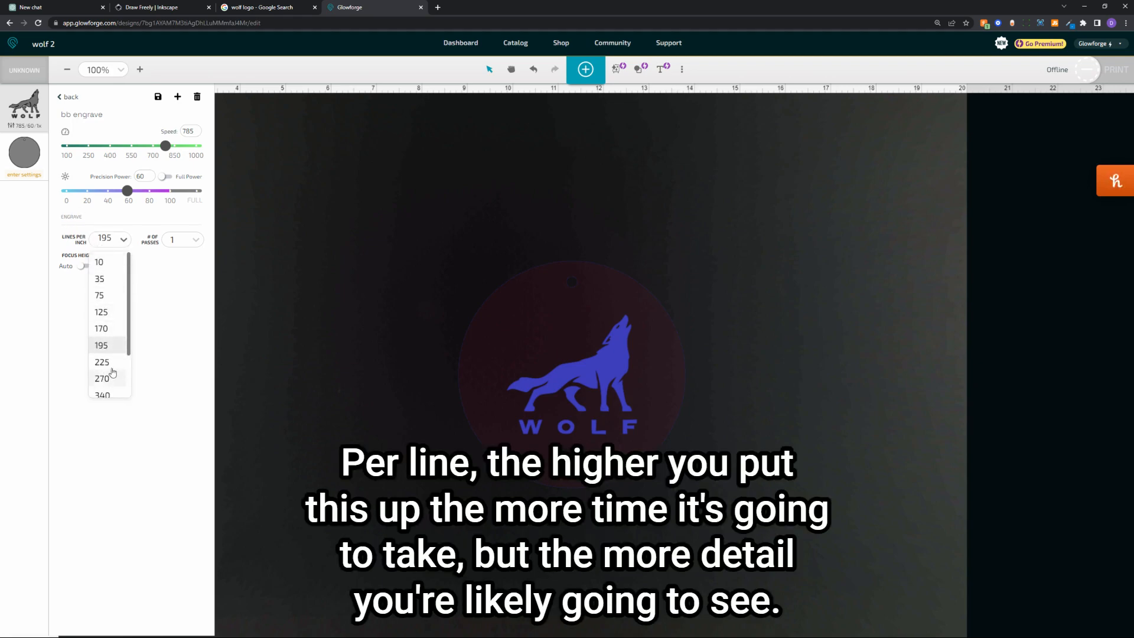
left_click(159, 290)
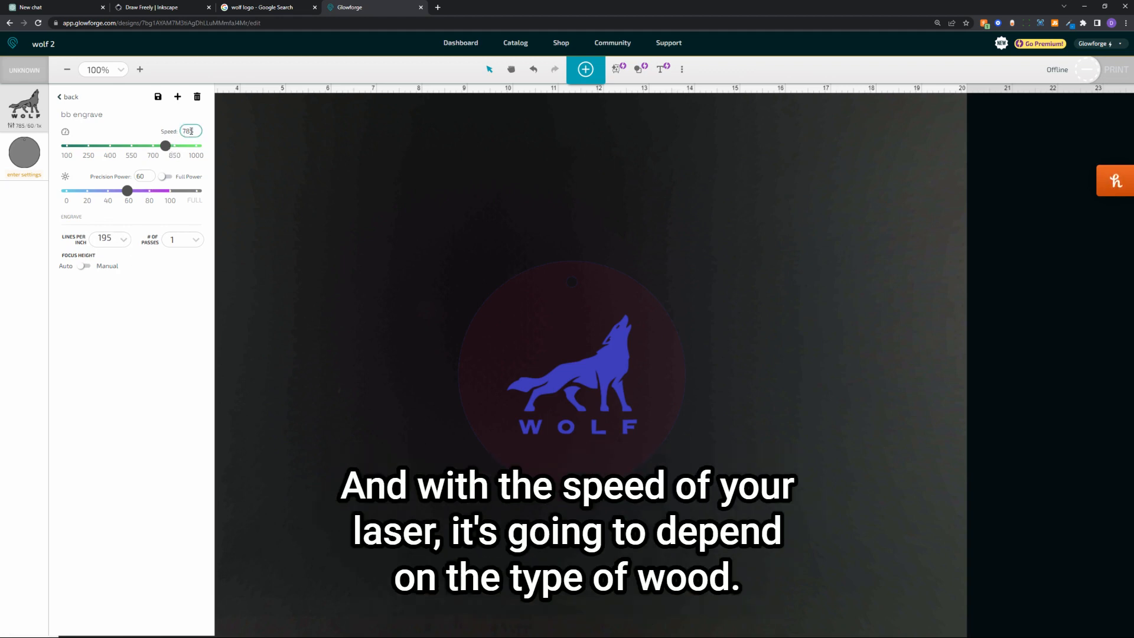
left_click(33, 154)
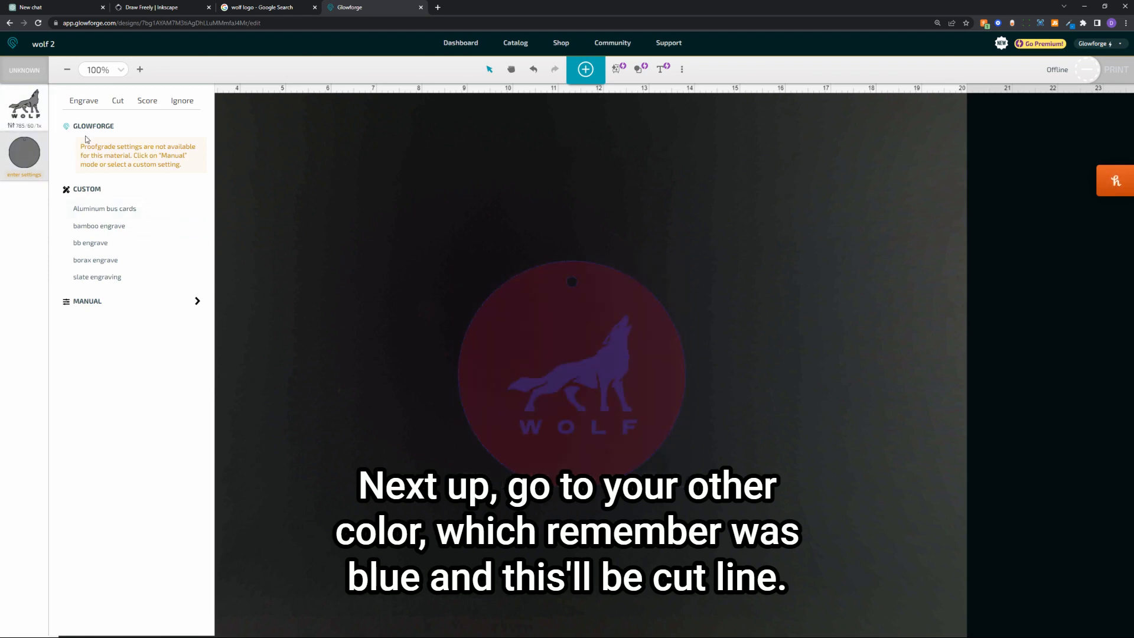
Apply the Baltic Birch Cut preset (speed 180, full power, one pass) to the circle outline
left_click(118, 104)
left_click(115, 225)
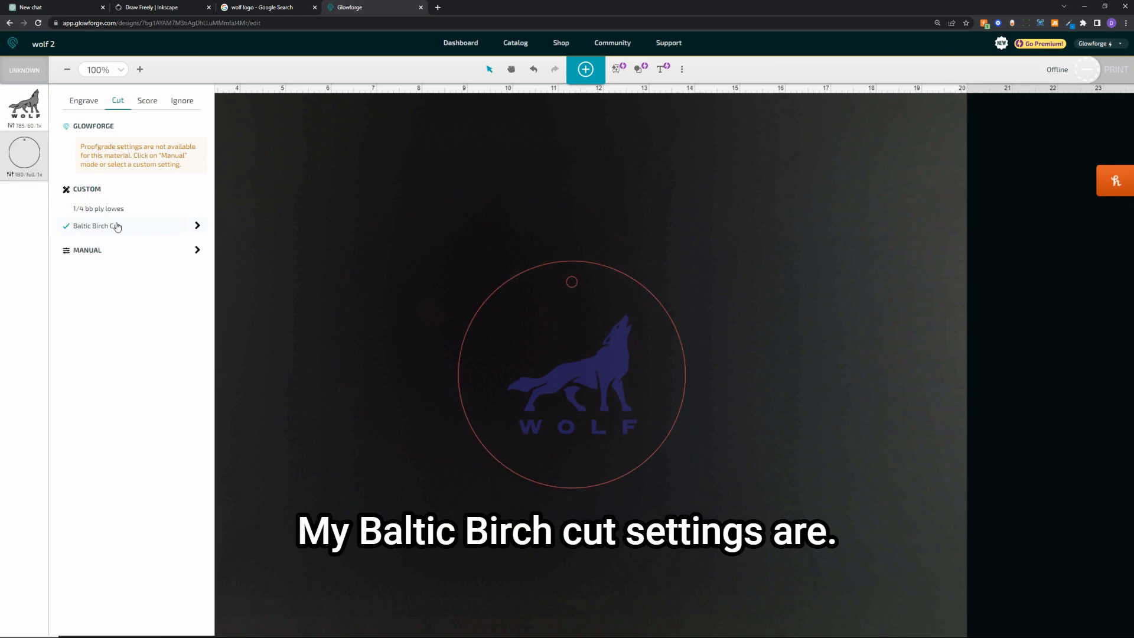
left_click(197, 226)
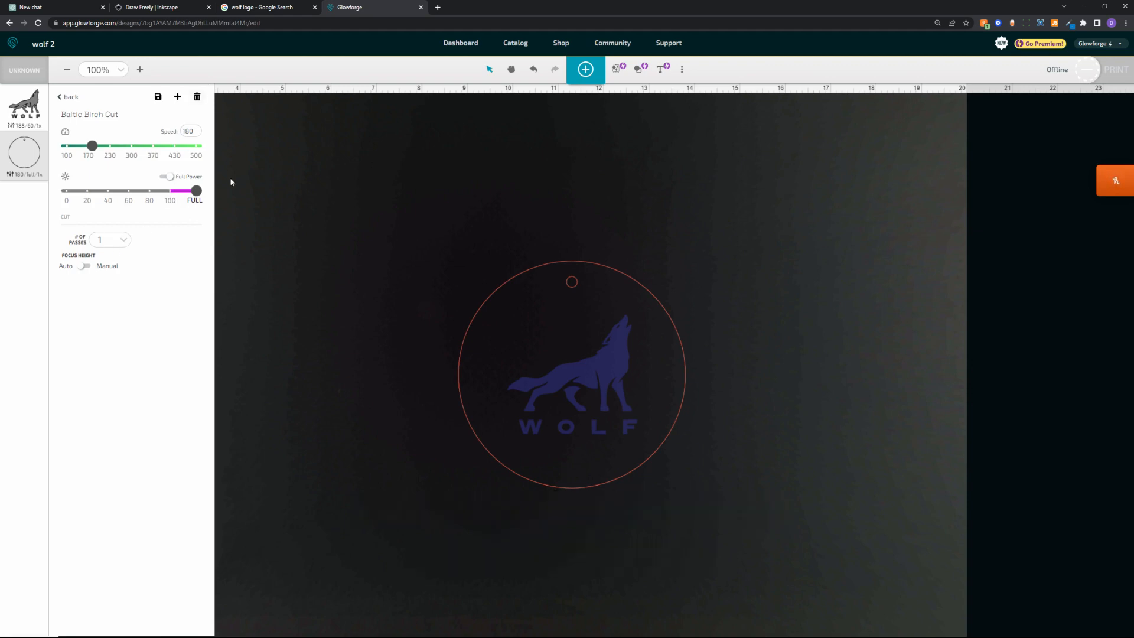
left_click(682, 69)
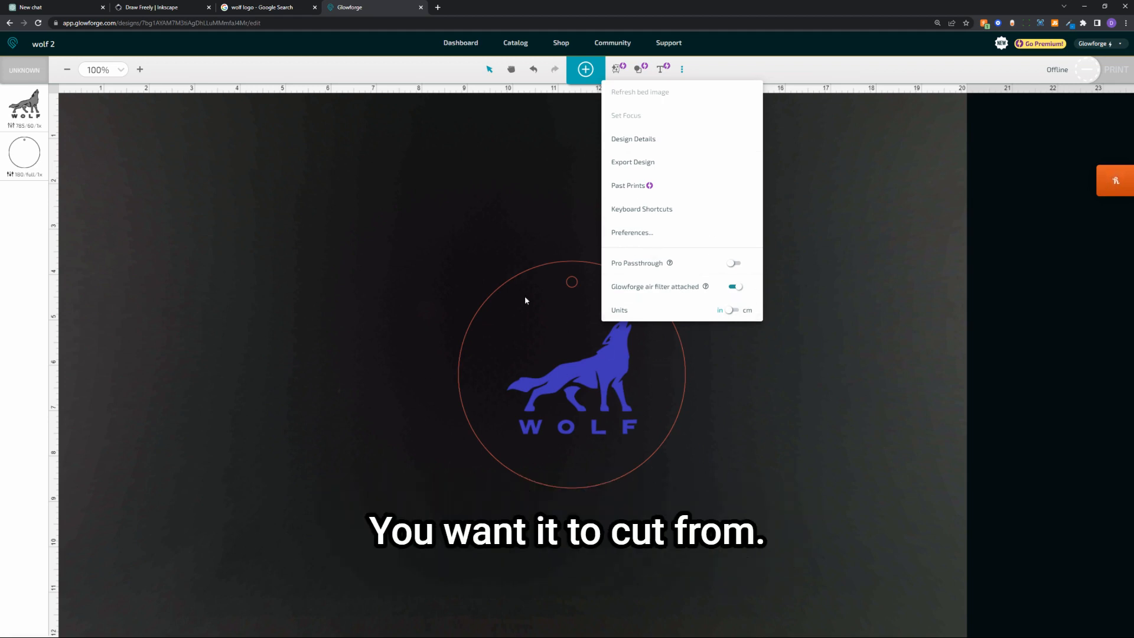
left_click(1088, 72)
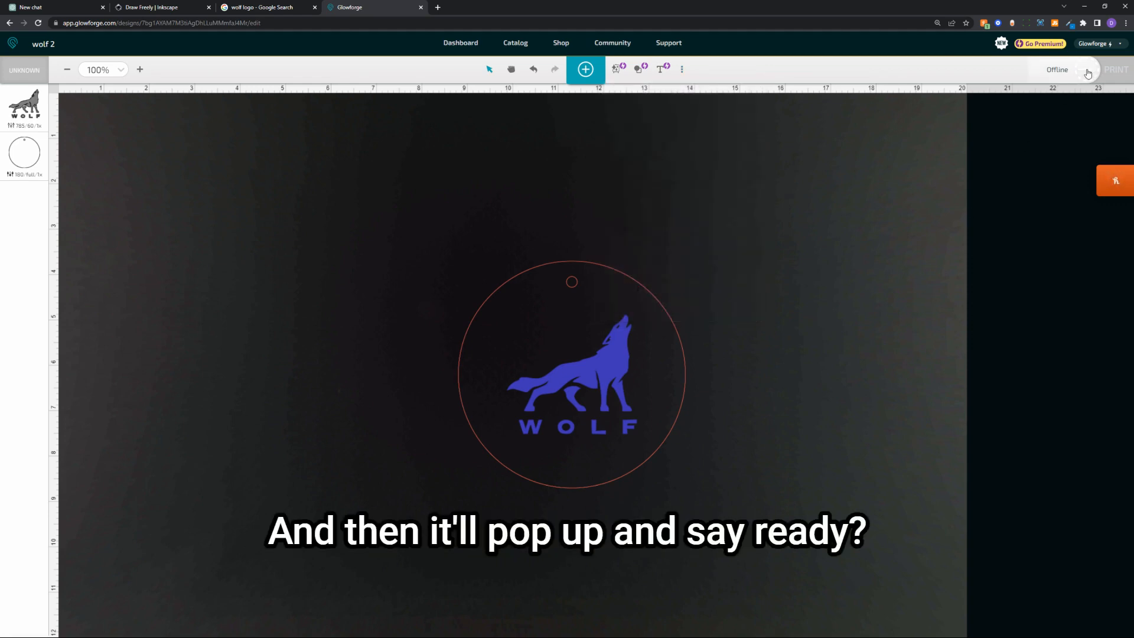